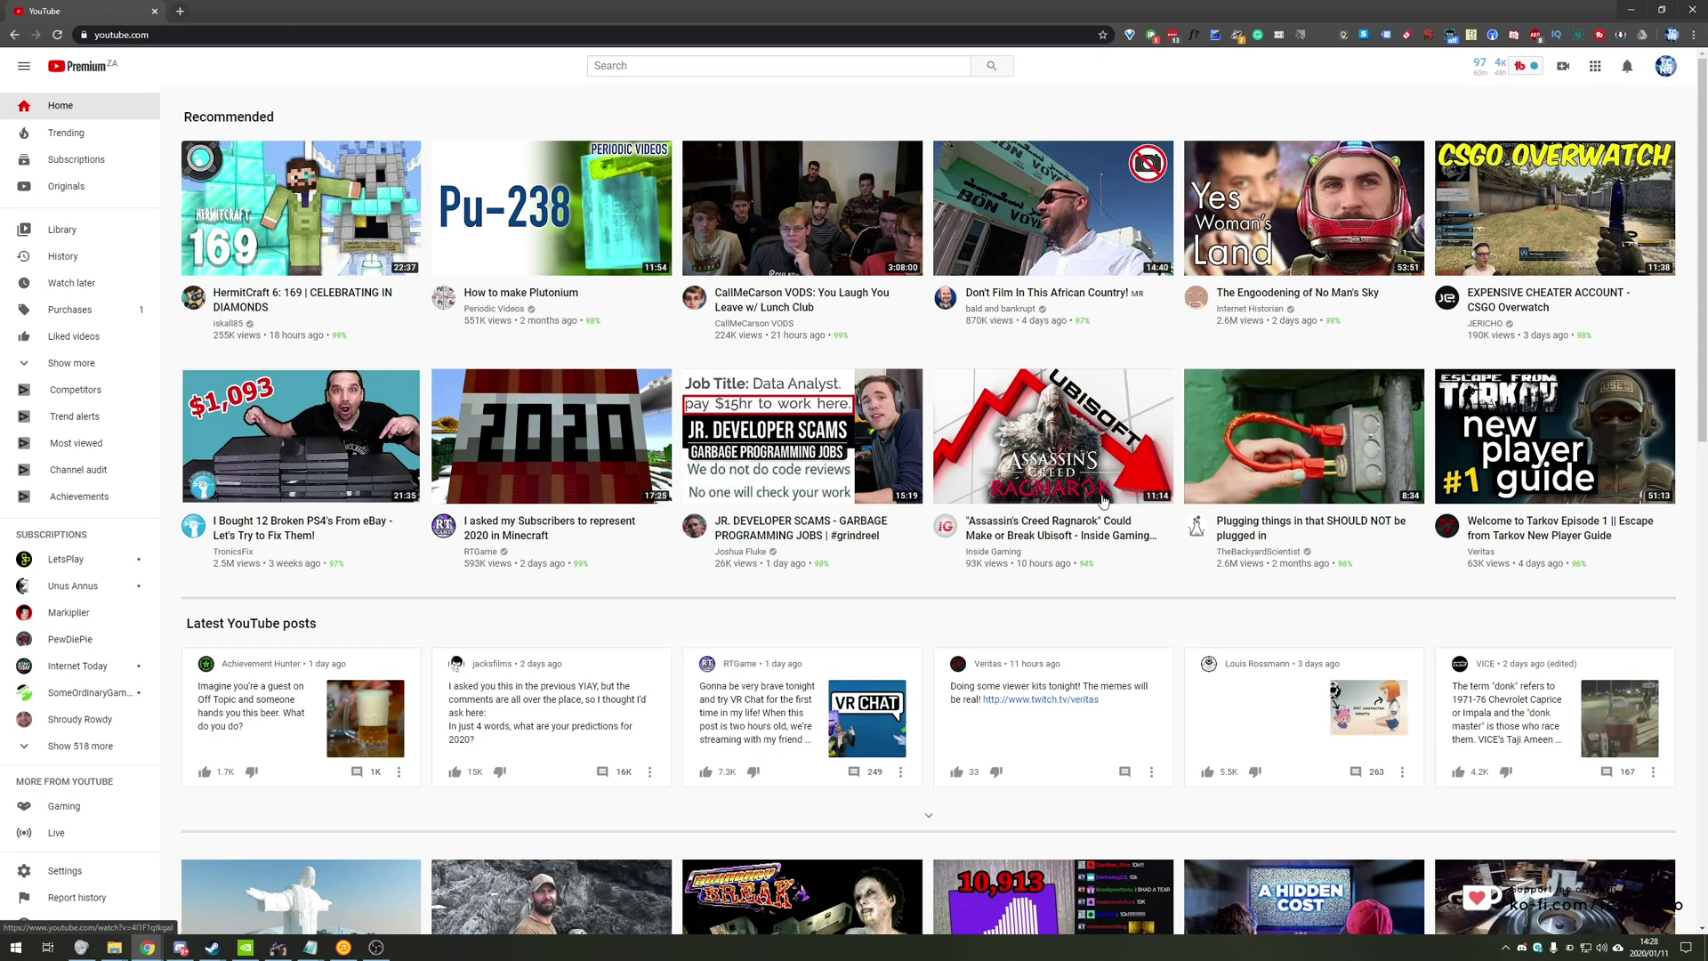
Choose Go live from YouTube's Create menu to open the live streaming page.
{"action": "left_click", "coordinate": [1665, 66]}
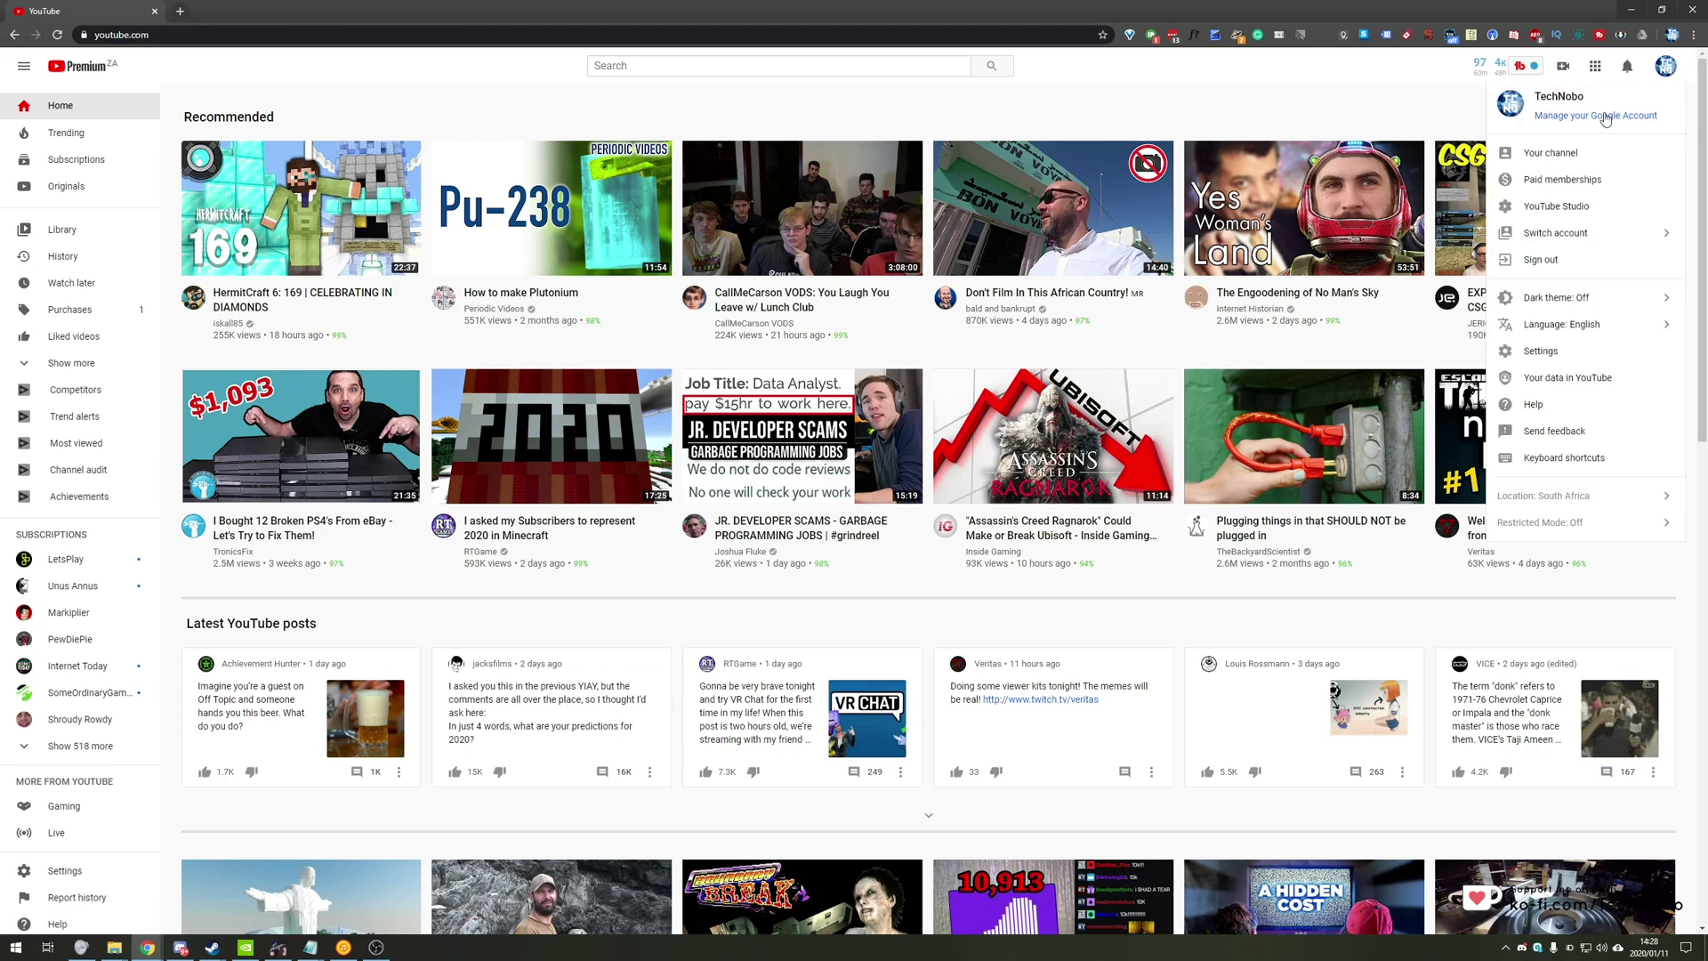
{"action": "left_click", "coordinate": [1562, 68]}
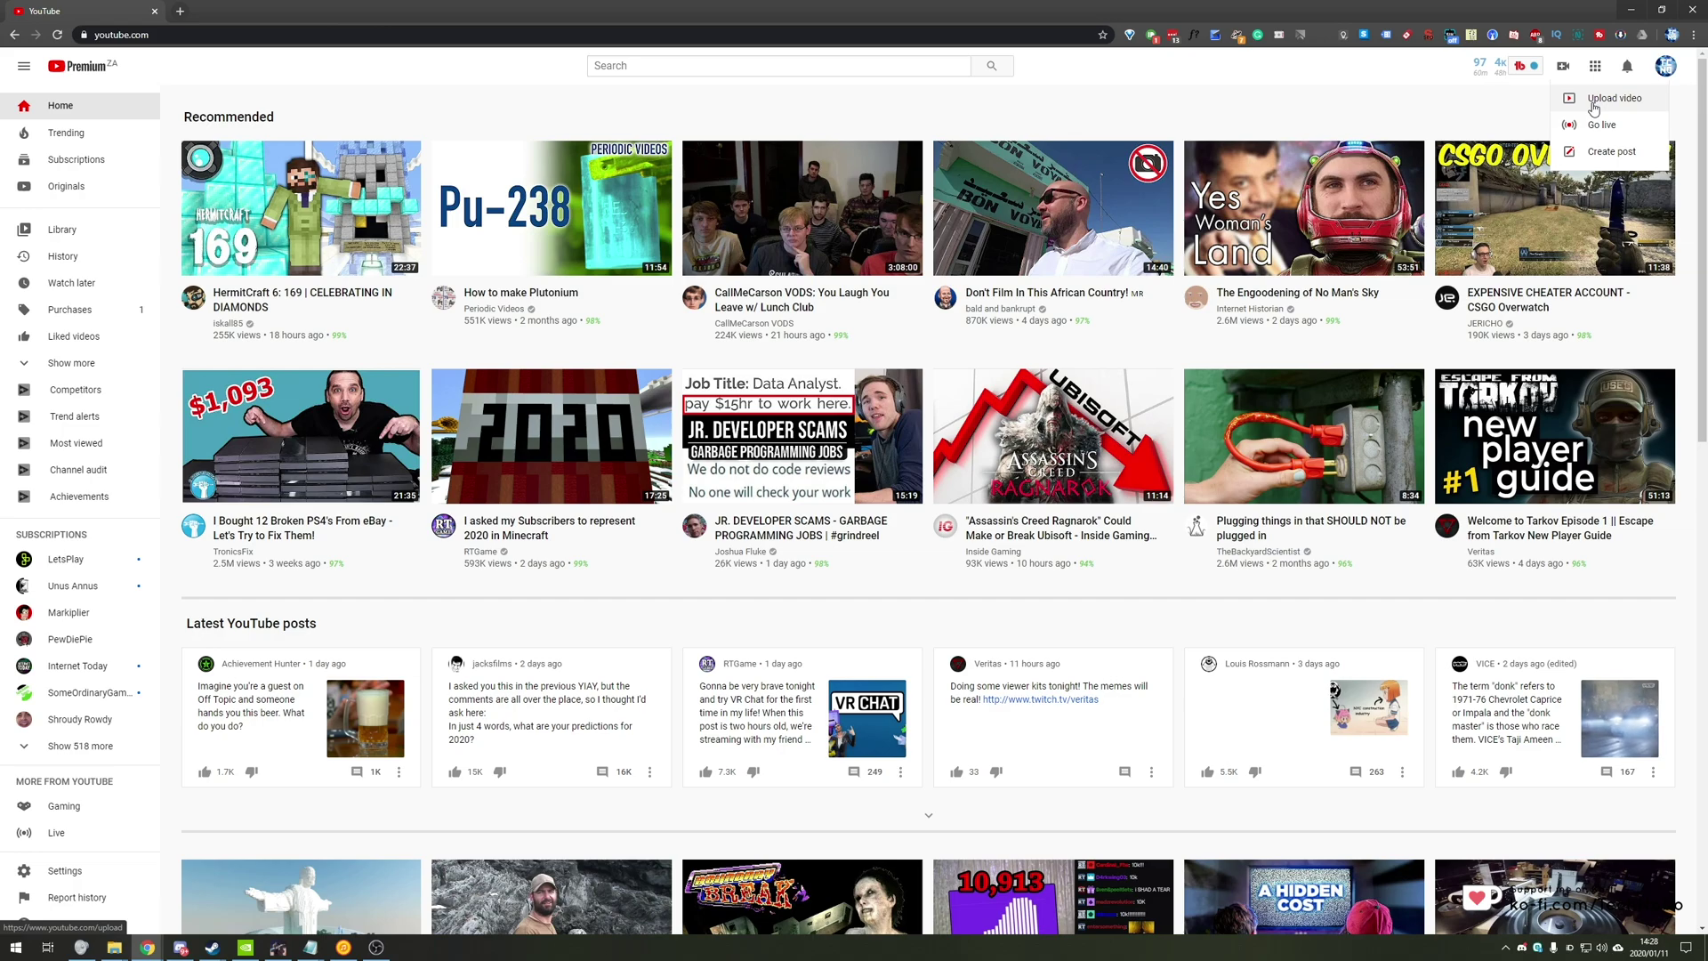
{"action": "left_click", "coordinate": [1585, 129]}
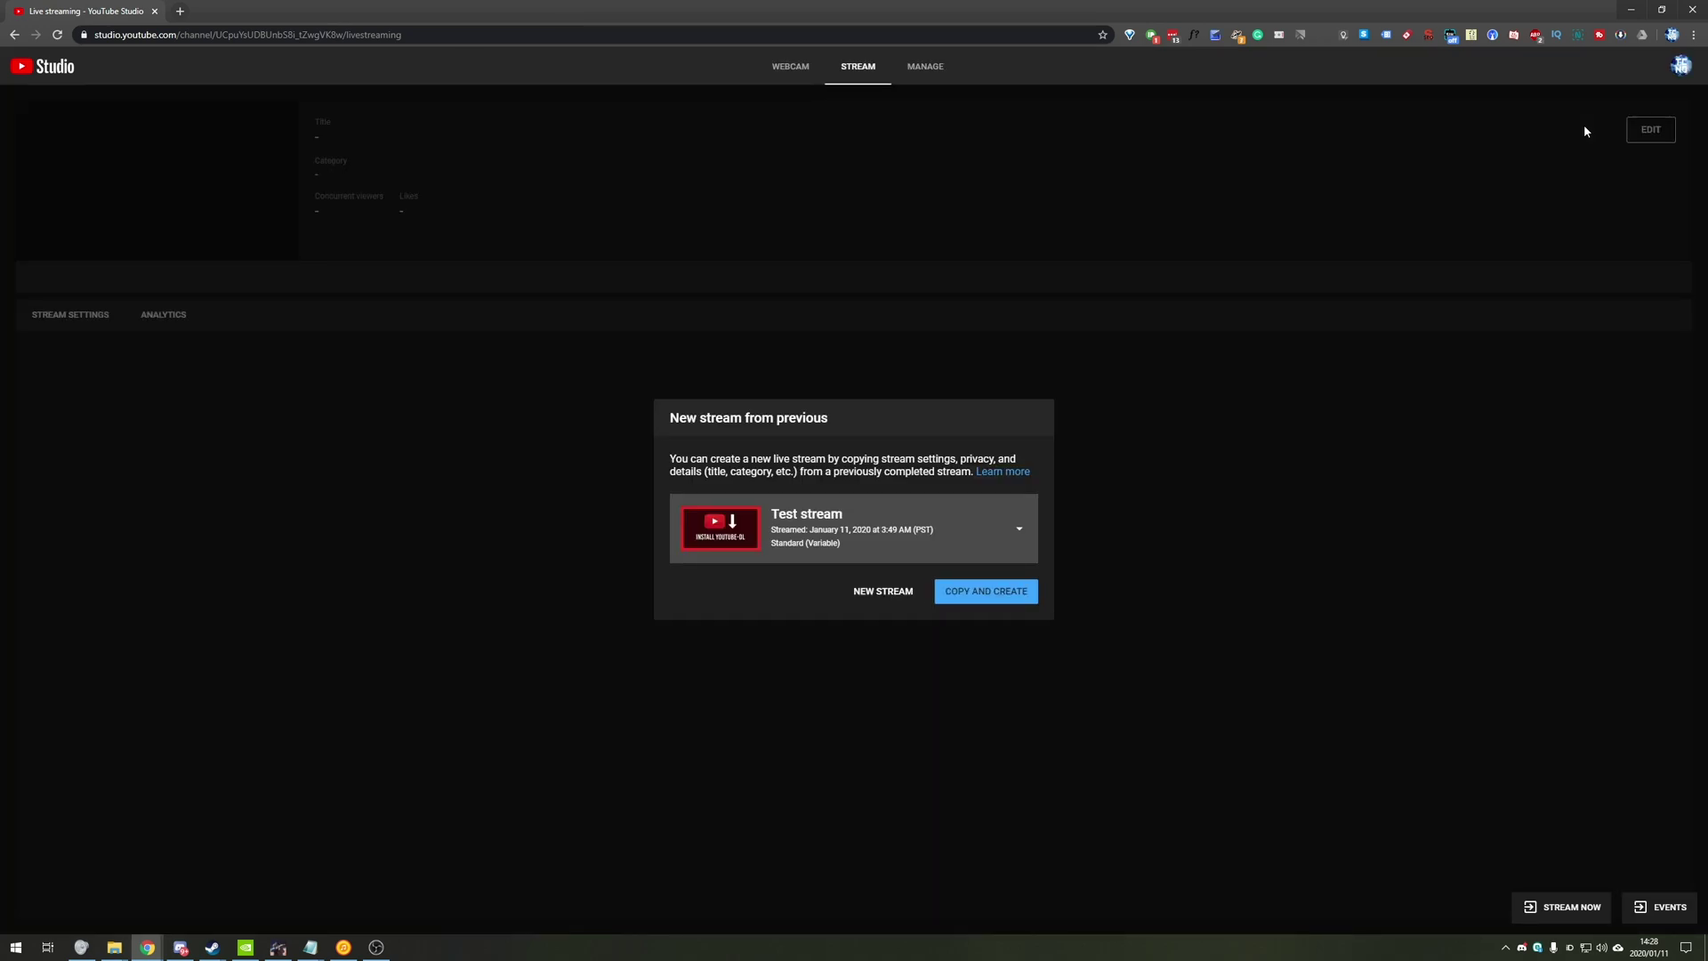
Start a fresh stream titled 'Test stream 2' with Private visibility.
{"action": "left_click", "coordinate": [862, 591]}
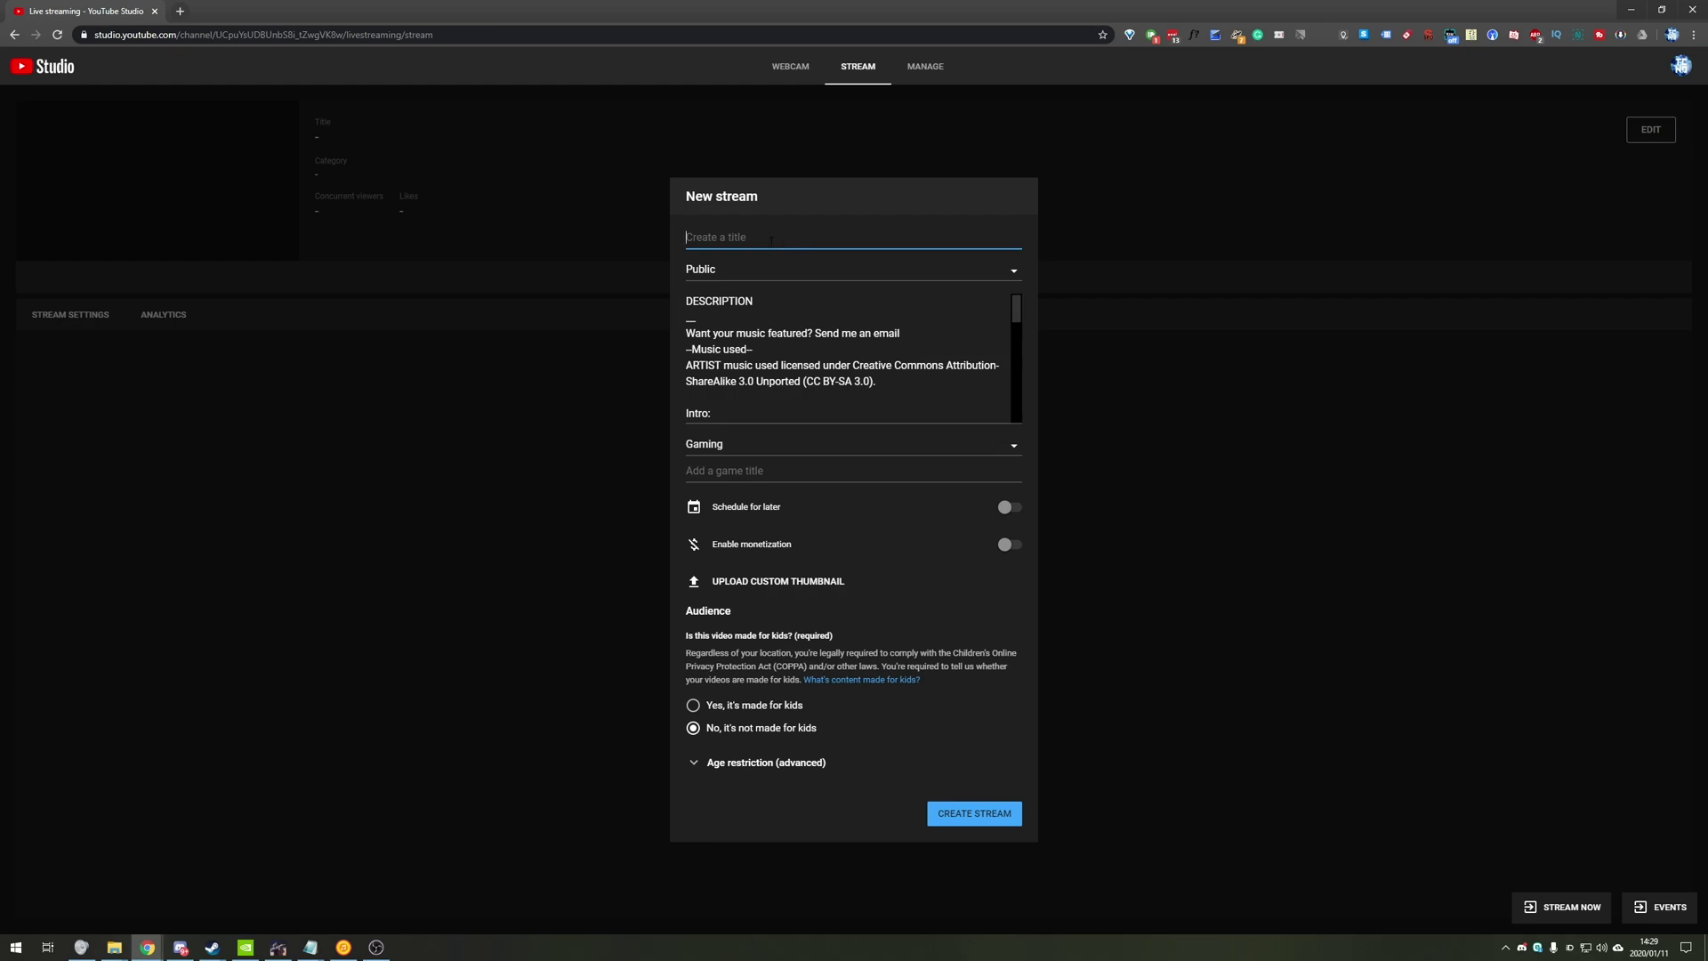
{"action": "type", "text": "Test stream 2"}
{"action": "key", "text": "Tab"}
{"action": "left_click", "coordinate": [737, 268]}
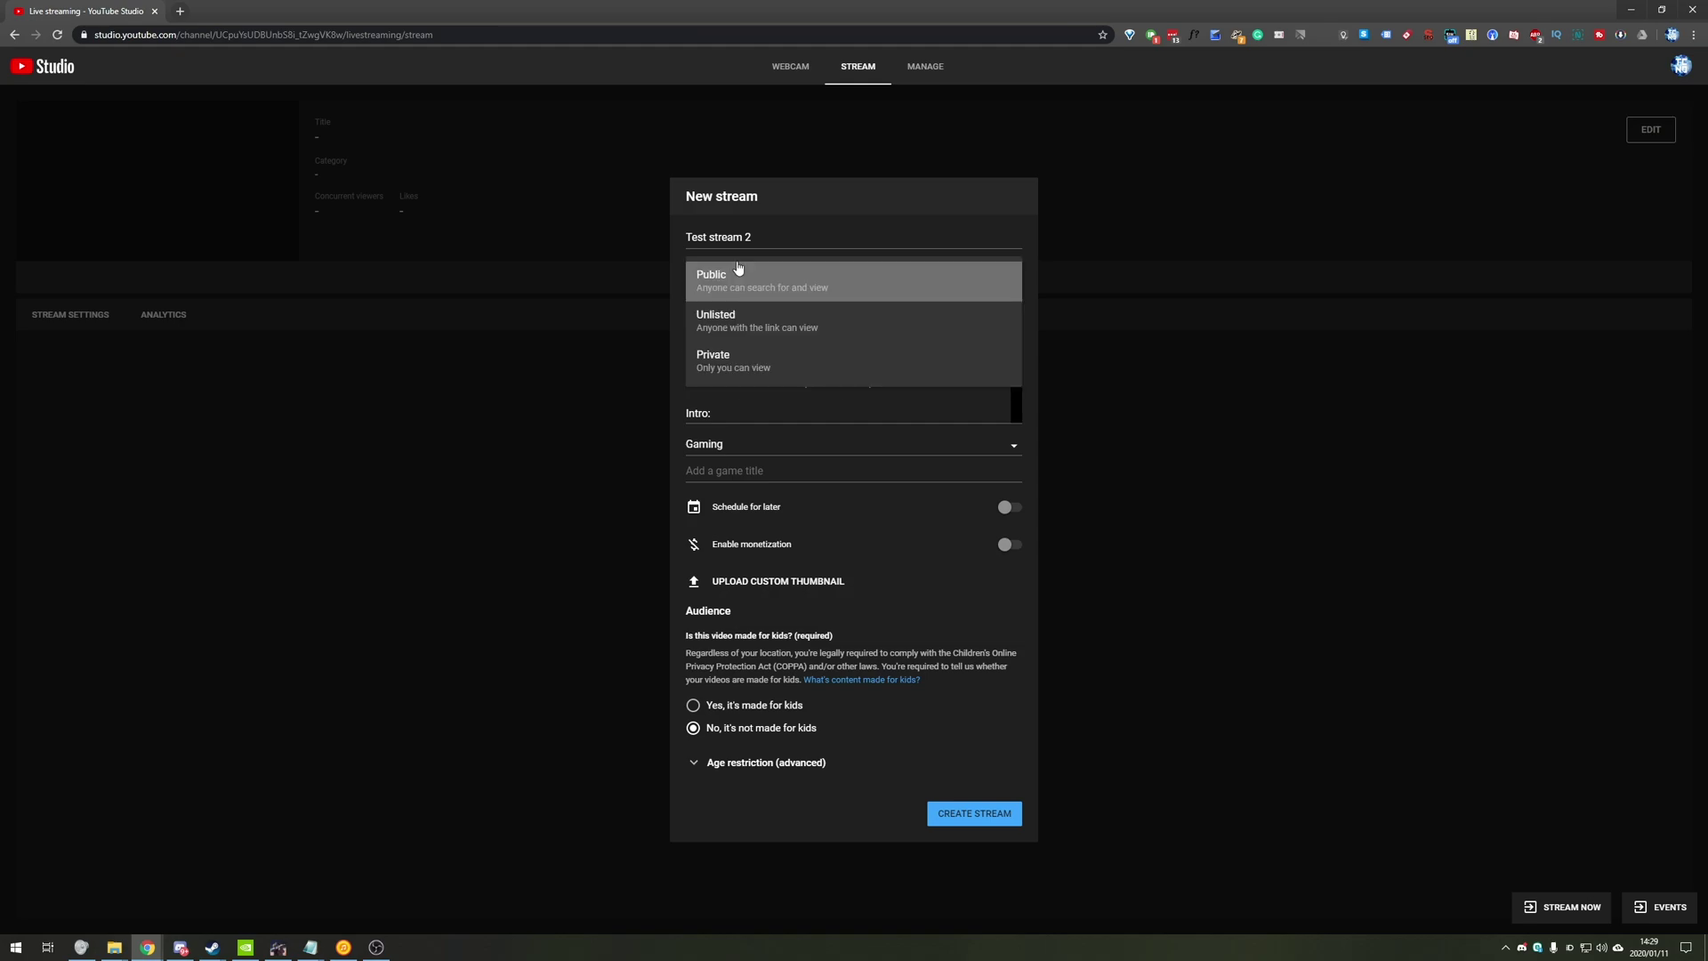
{"action": "left_click", "coordinate": [745, 351]}
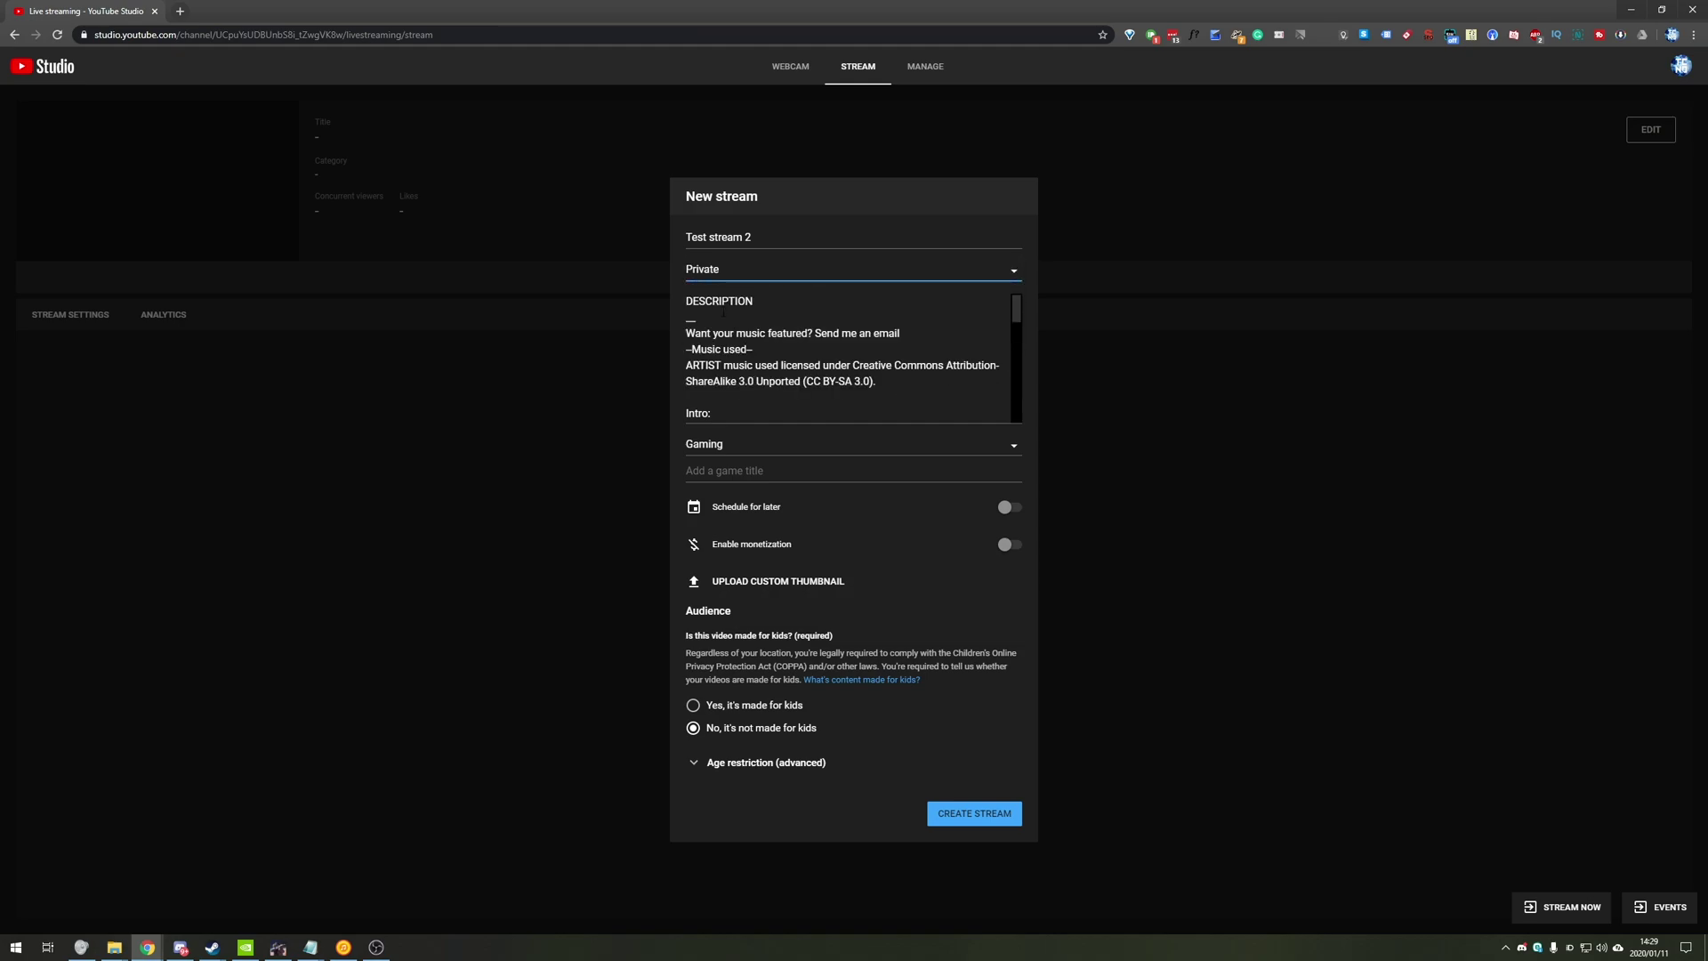
Replace the old description with the pasted description text.
{"action": "left_click", "coordinate": [723, 313]}
{"action": "scroll", "coordinate": [823, 354], "scroll_direction": "down", "scroll_amount": 10}
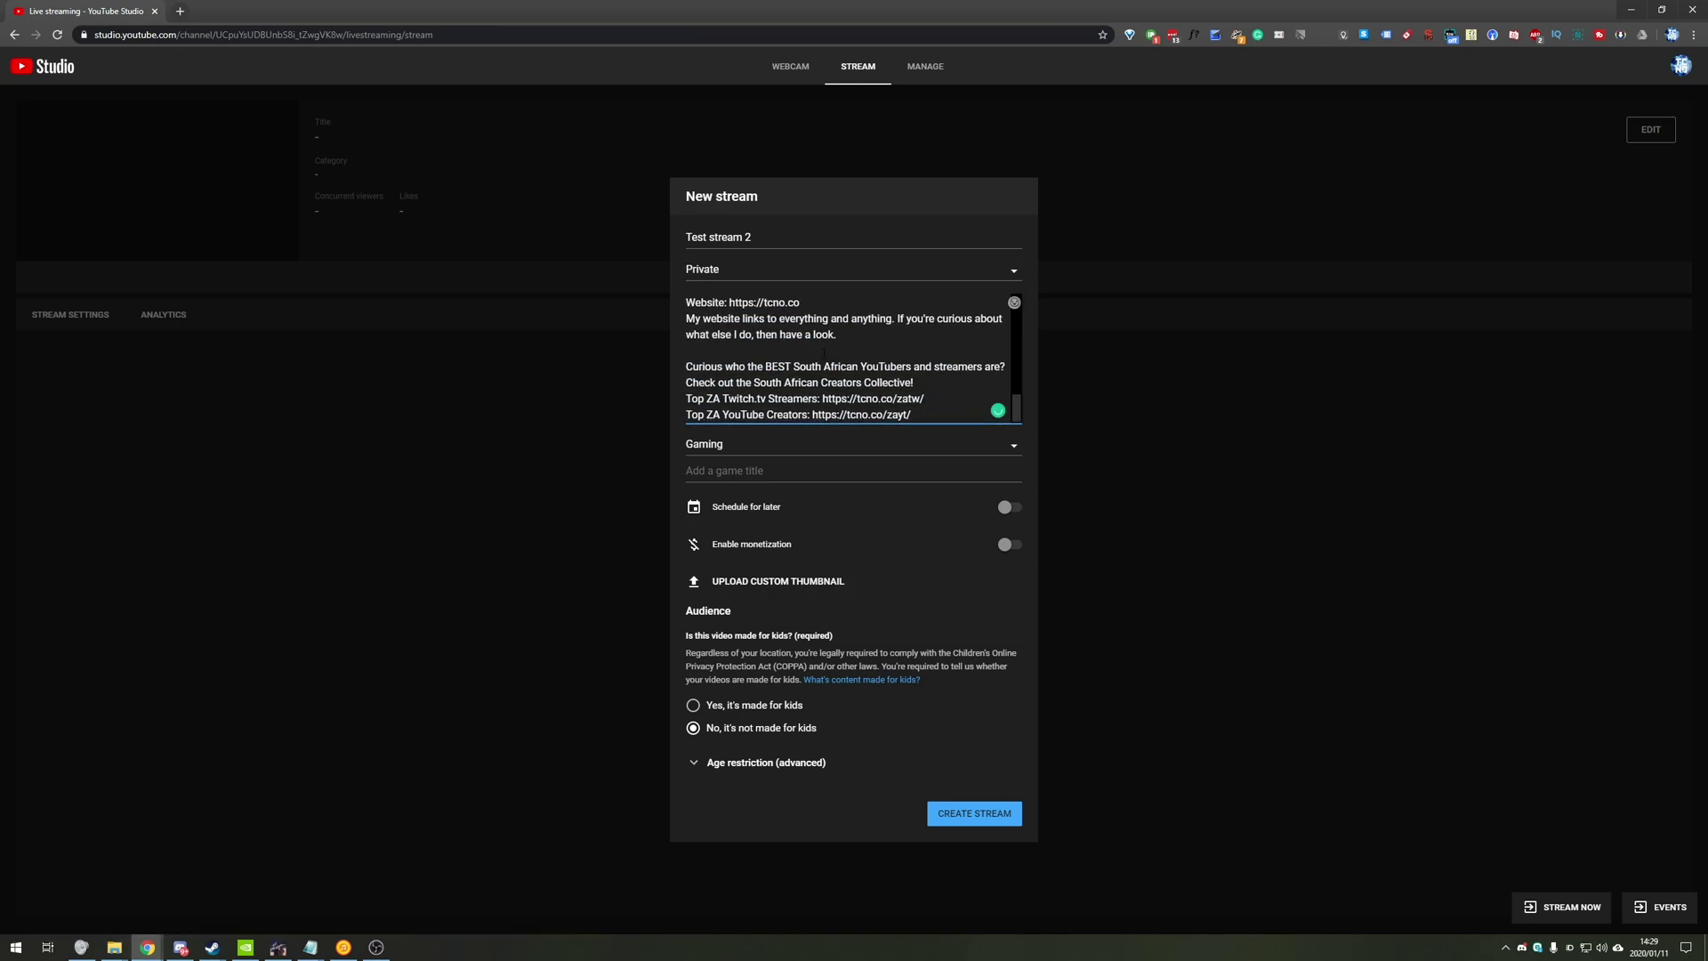
{"action": "key", "text": "ctrl+a"}
{"action": "key", "text": "BackSpace"}
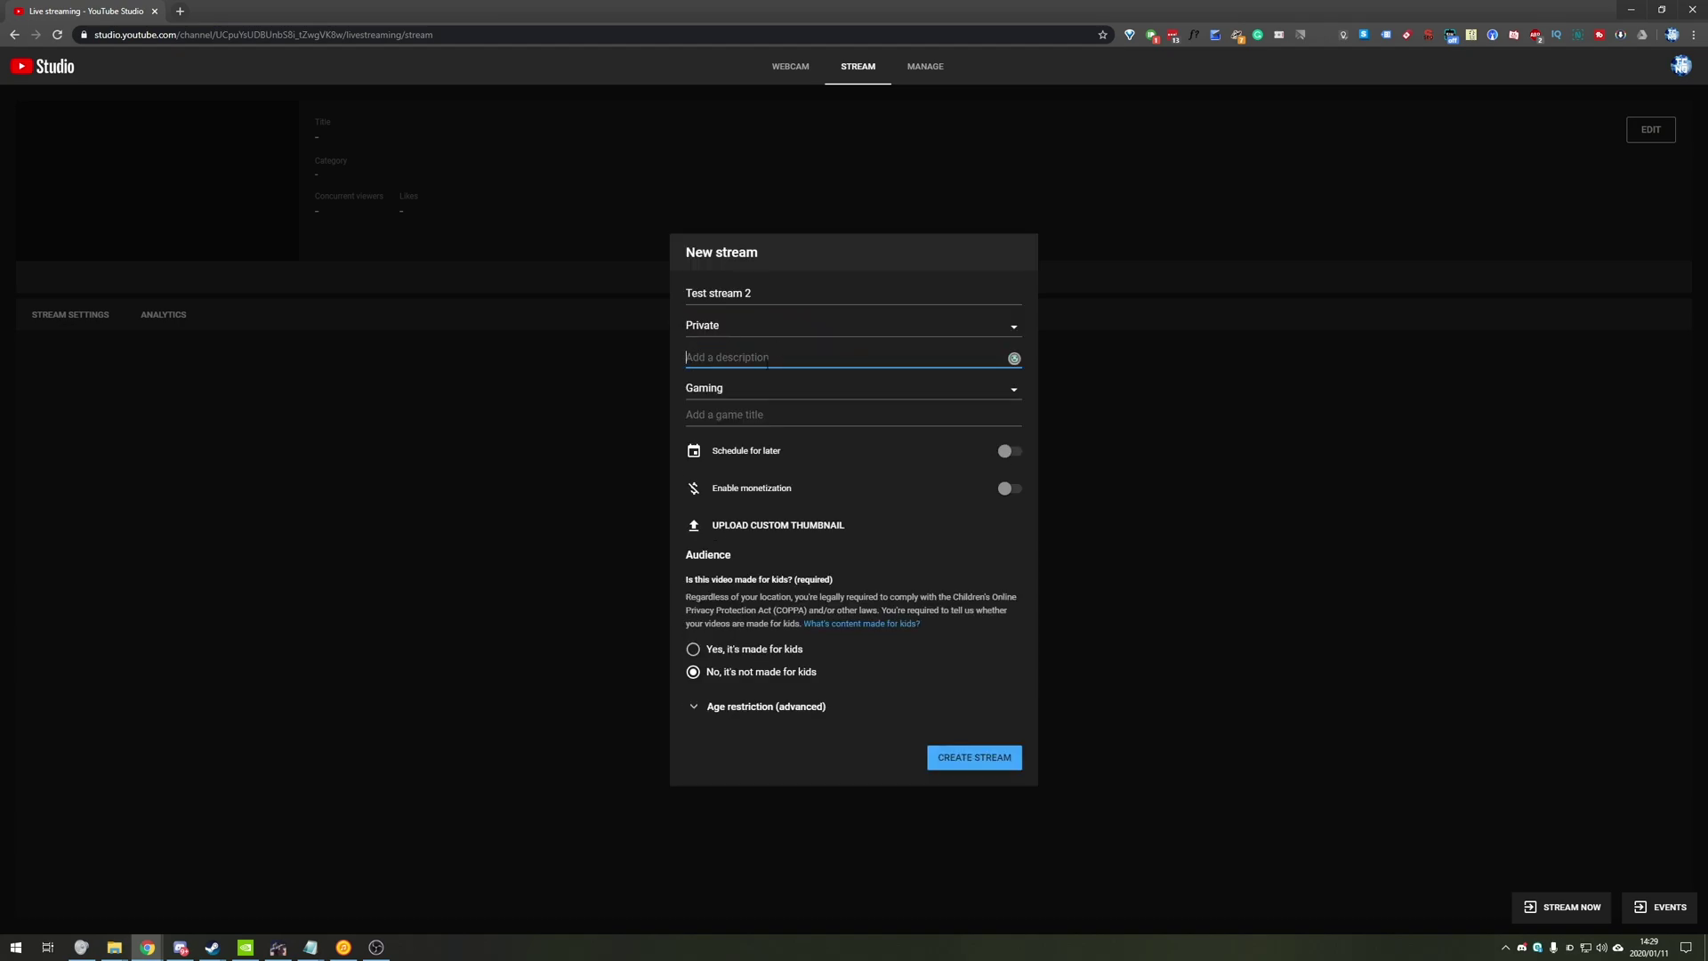
{"action": "key", "text": "ctrl+v"}
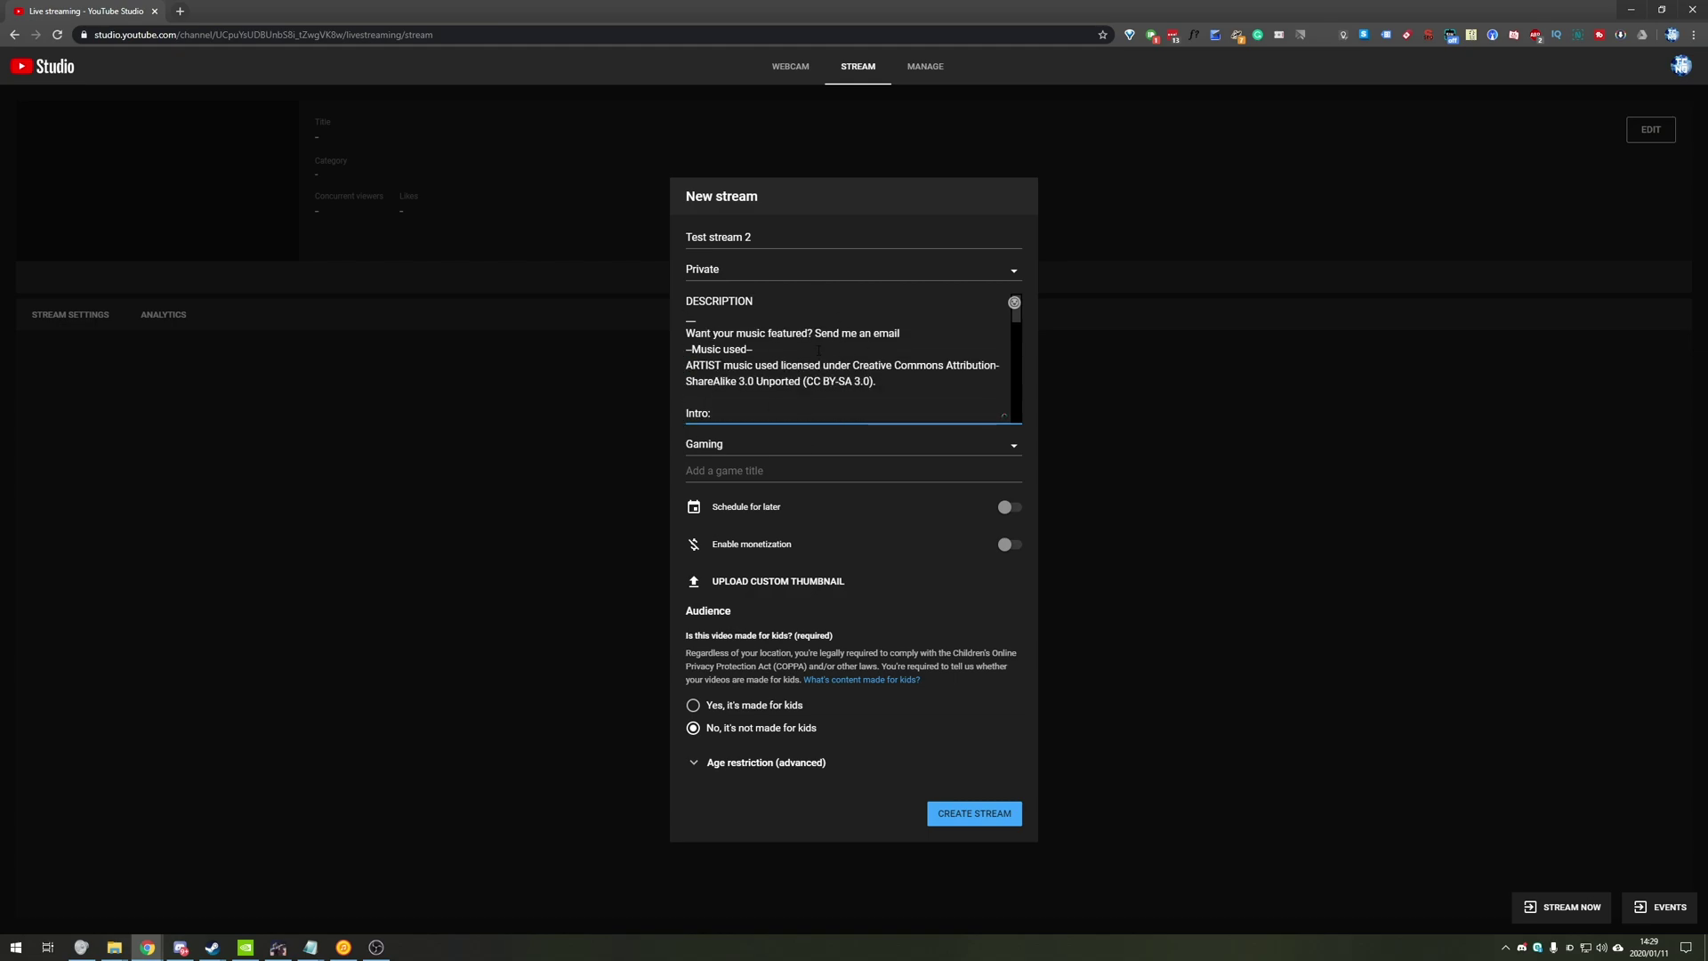
{"action": "left_click", "coordinate": [763, 447]}
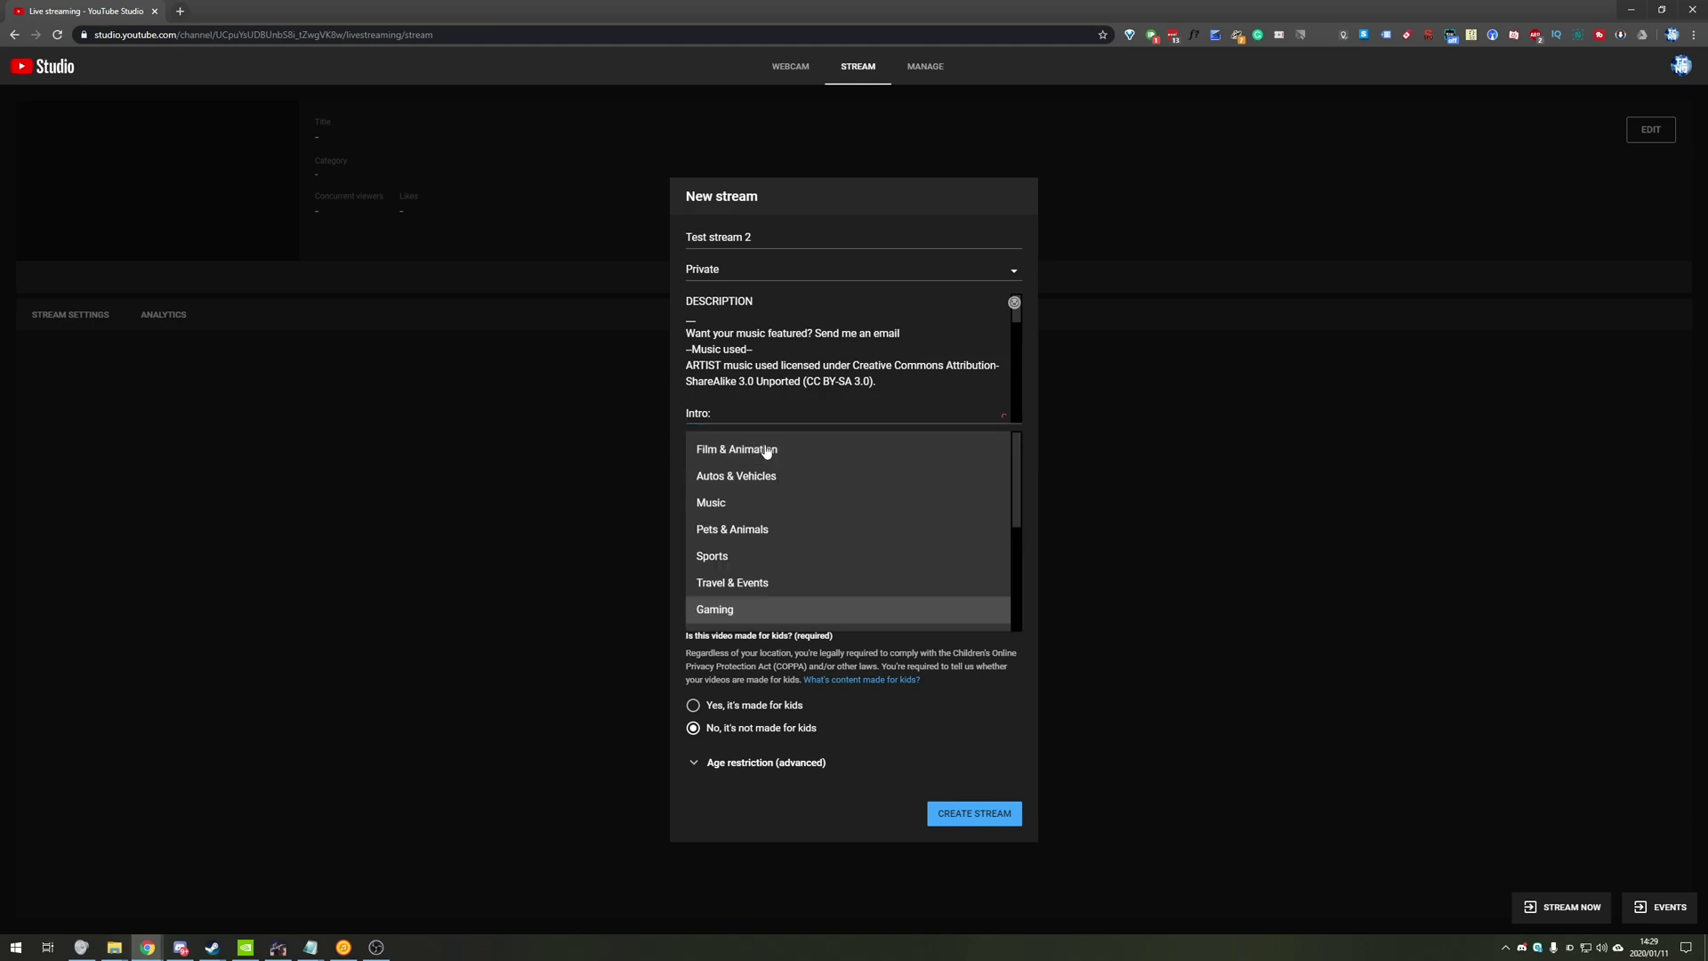
Keep Gaming as the category and set the game to Escape from Tarkov.
{"action": "left_click", "coordinate": [722, 608]}
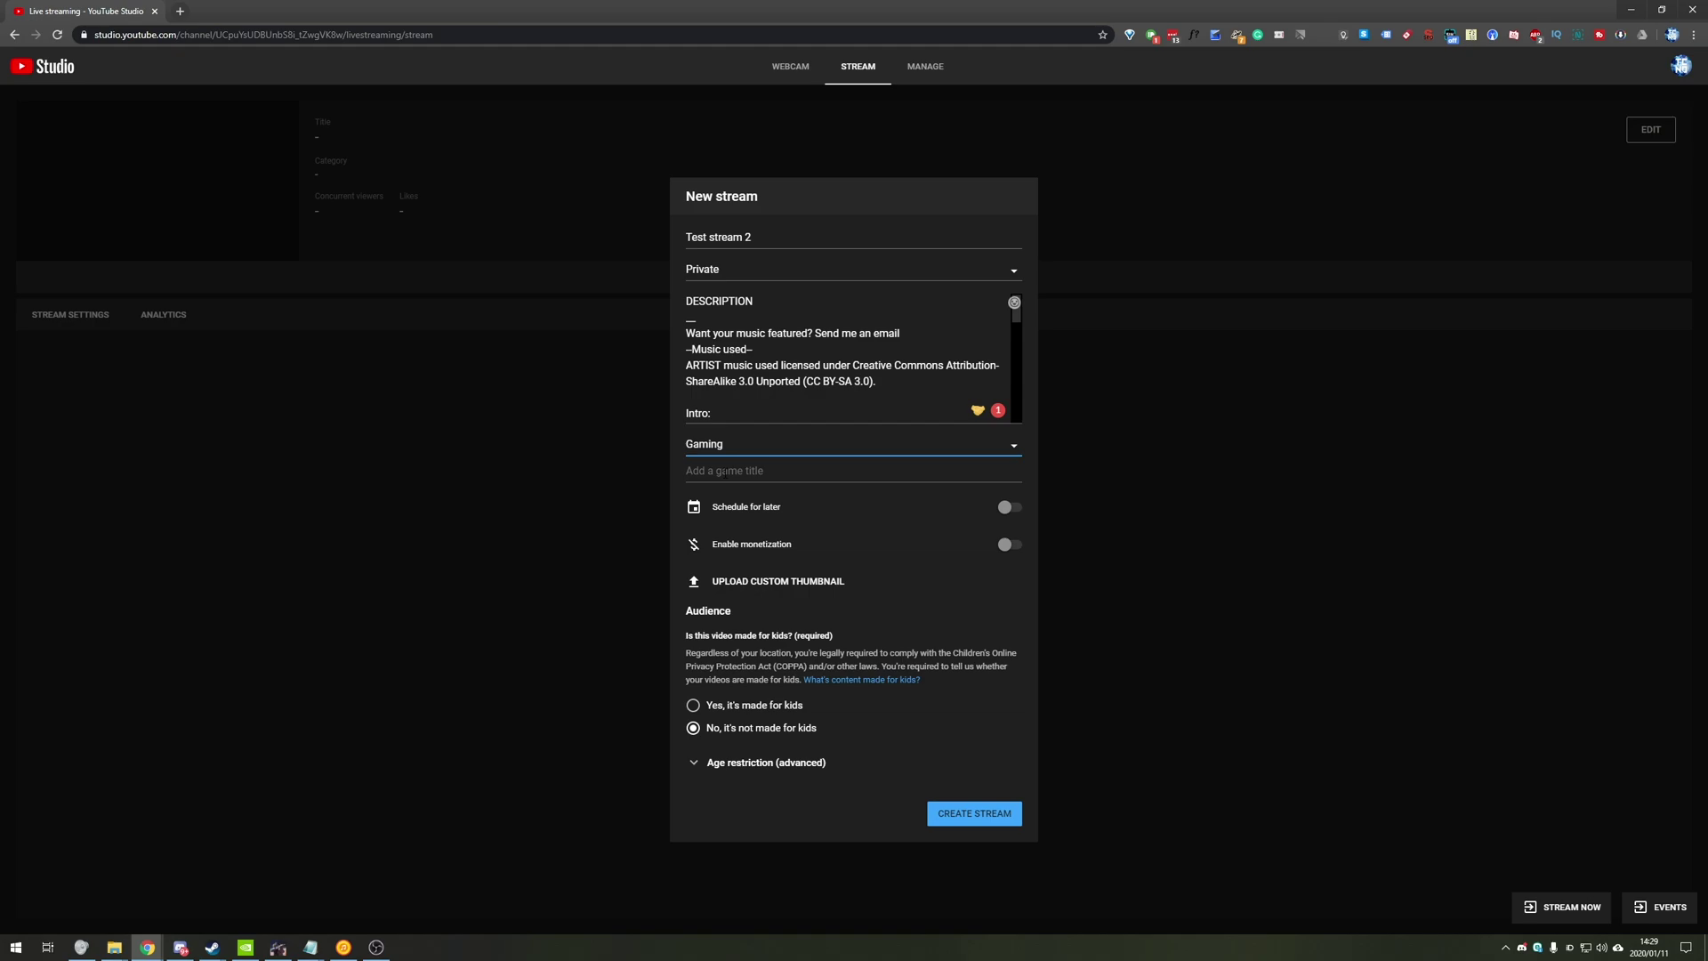
{"action": "left_click", "coordinate": [724, 472]}
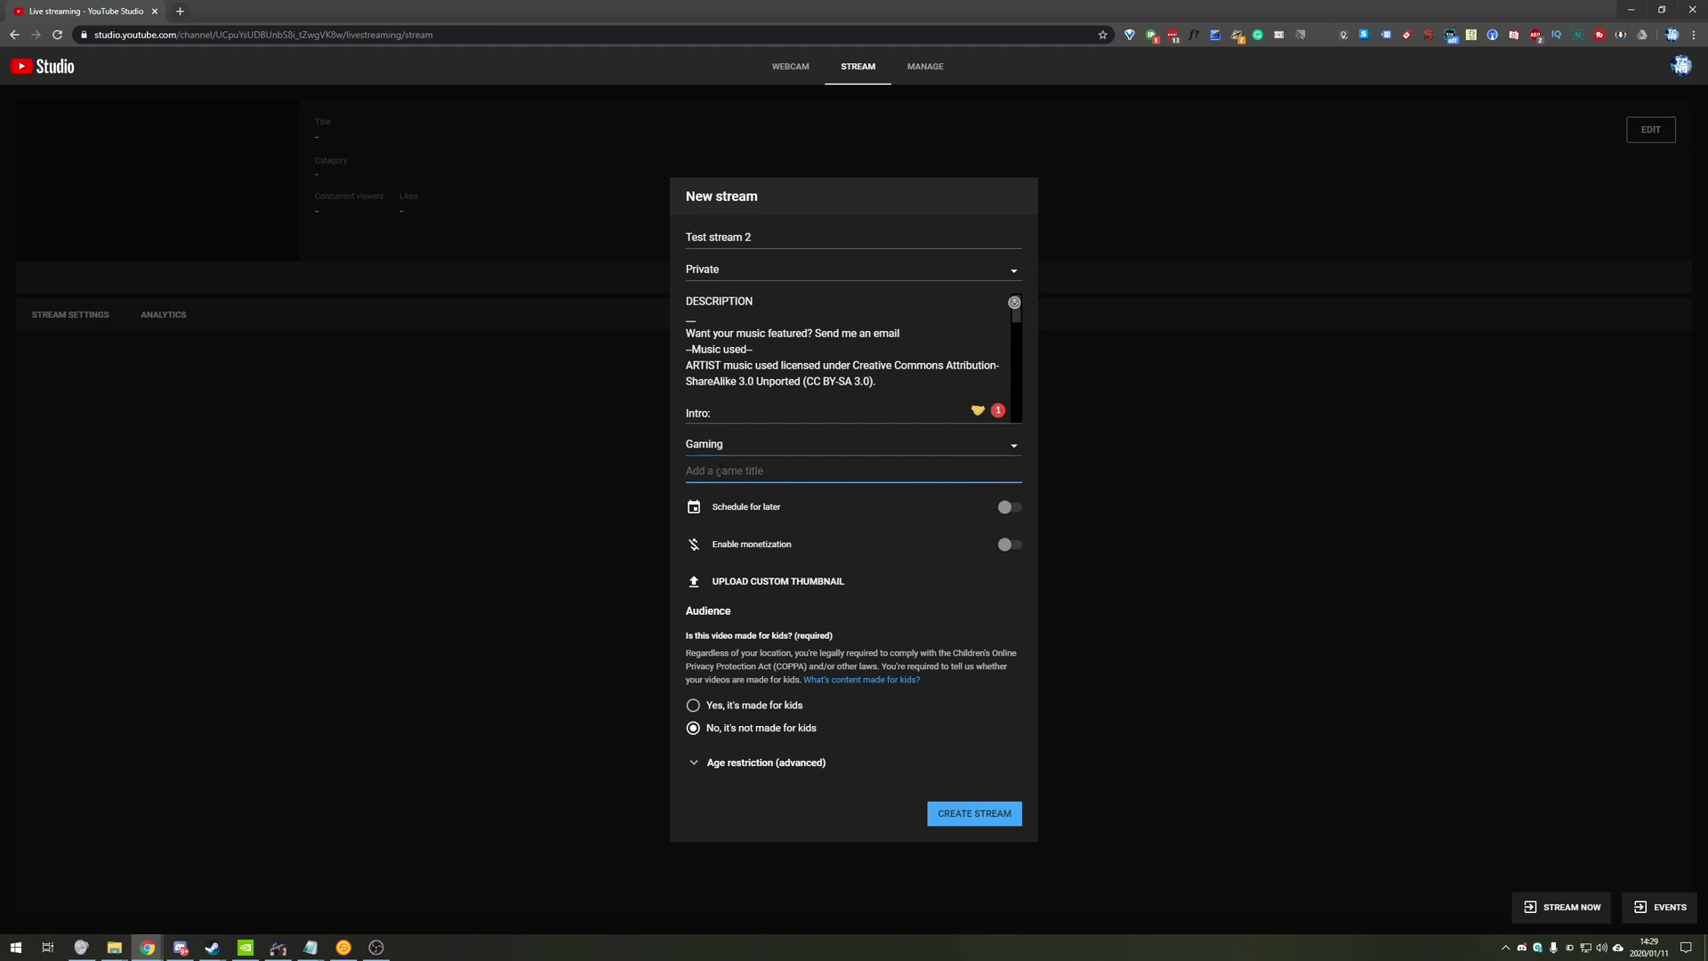
{"action": "type", "text": "Escape from Tarkov"}
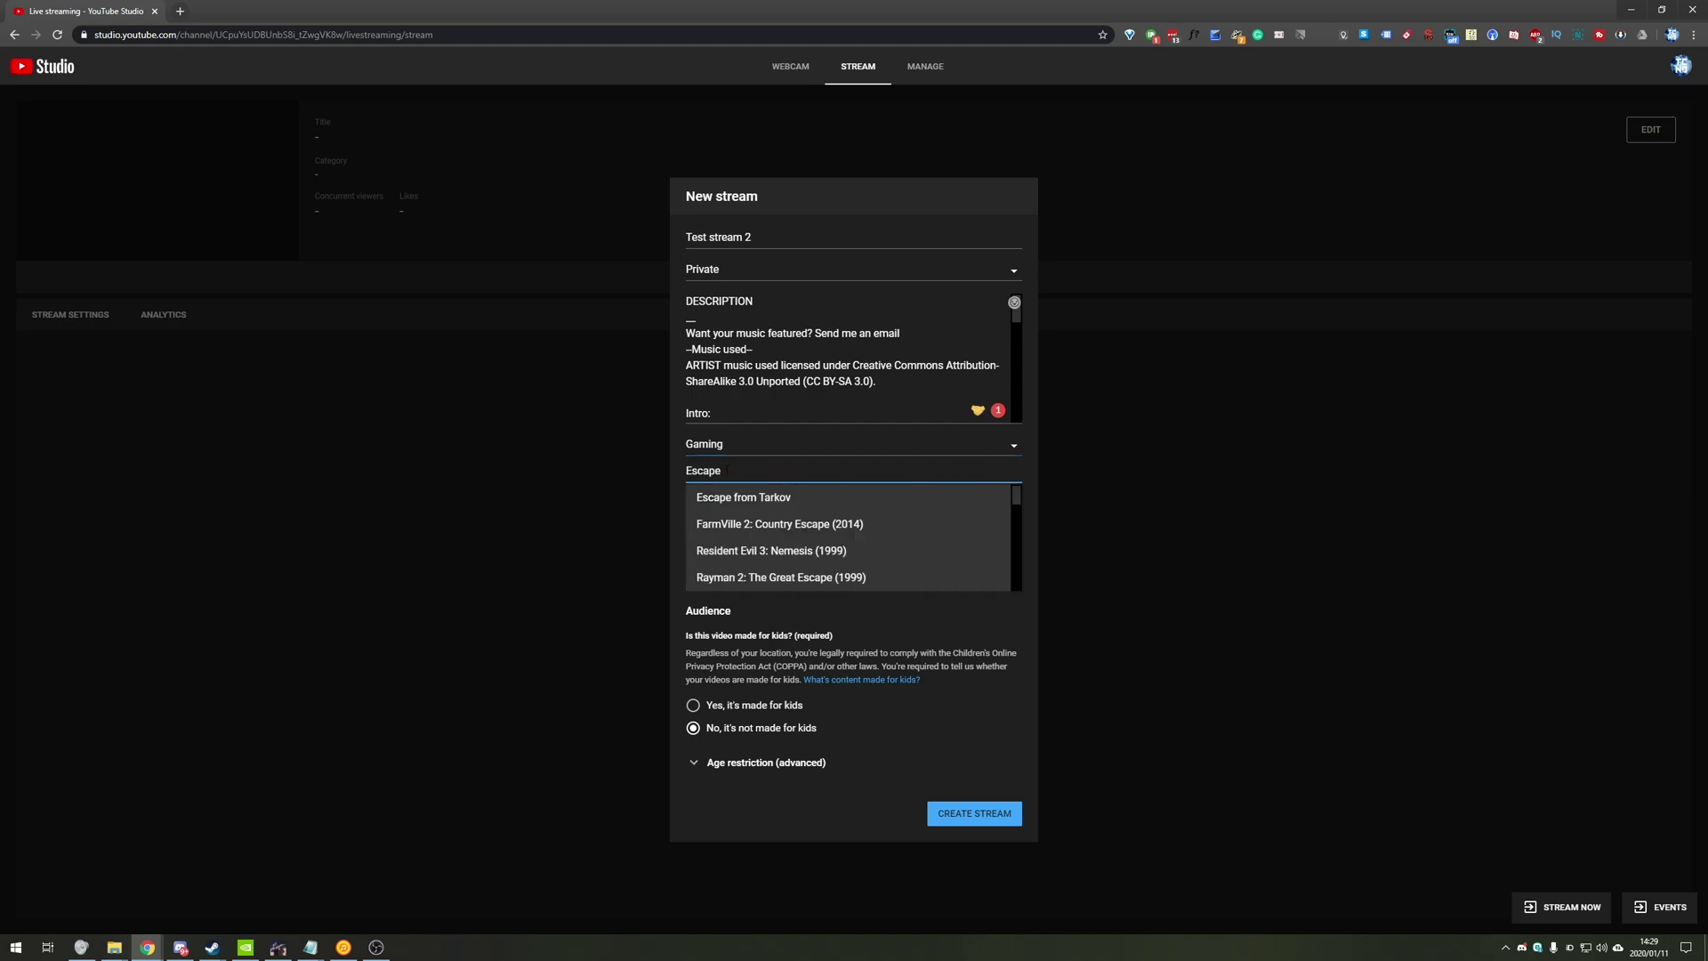
{"action": "left_click", "coordinate": [736, 497]}
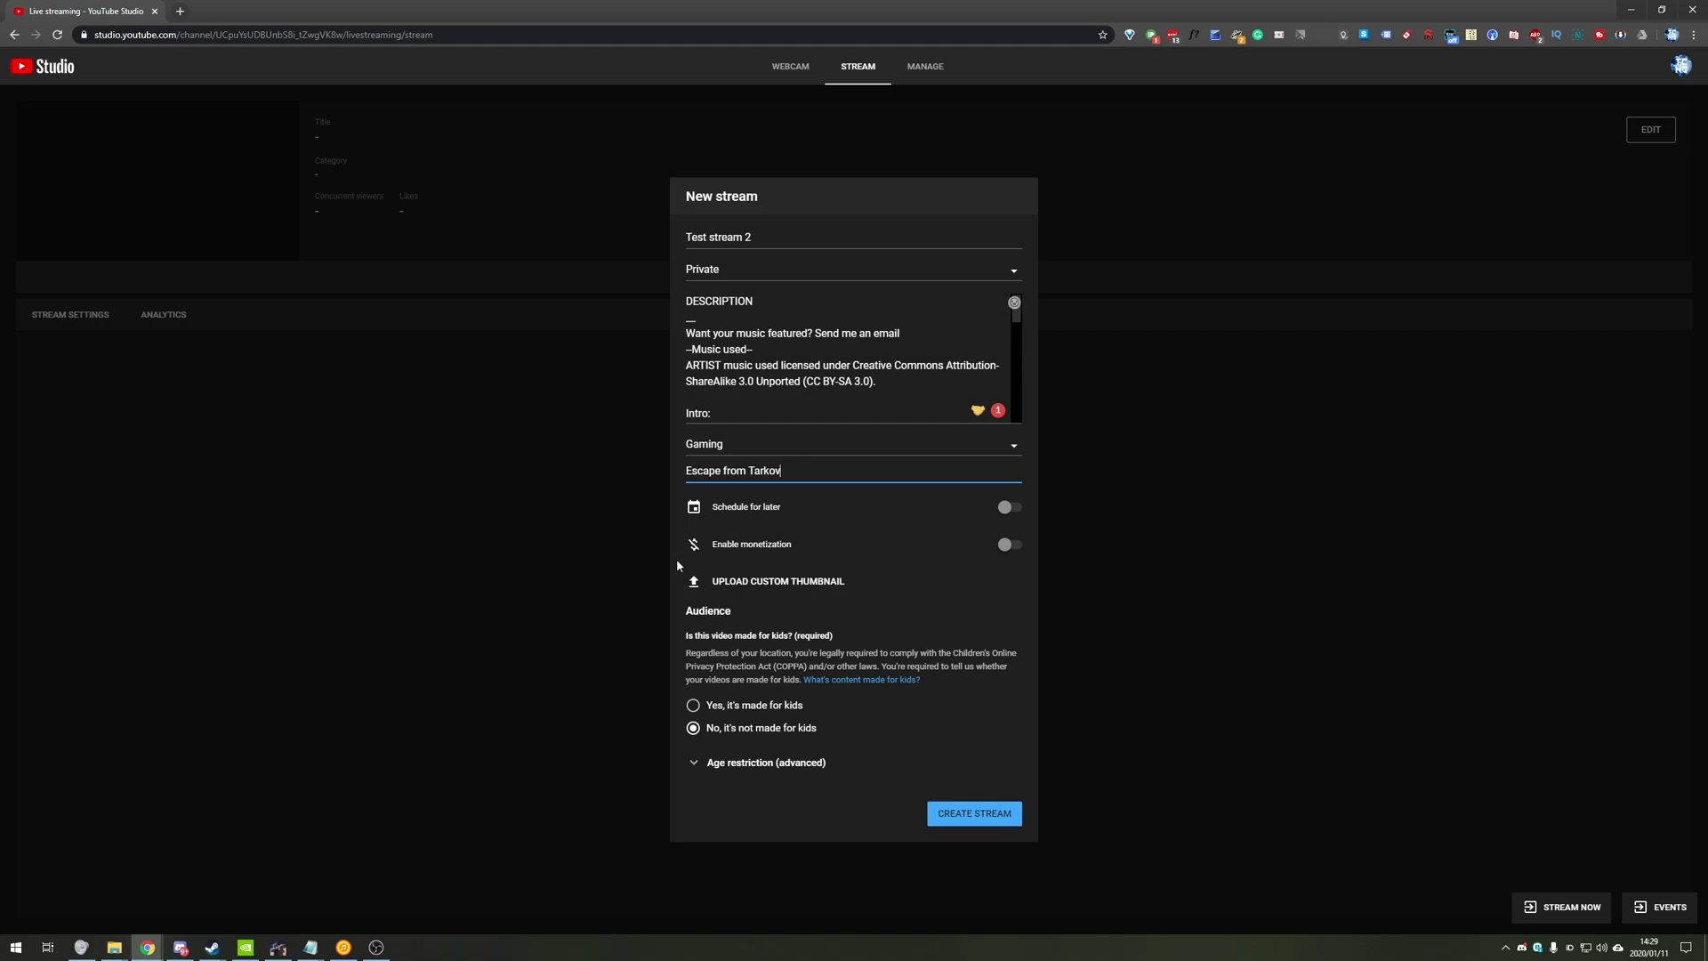
Toggle scheduling on and back off, then enable monetization.
{"action": "left_click", "coordinate": [762, 509]}
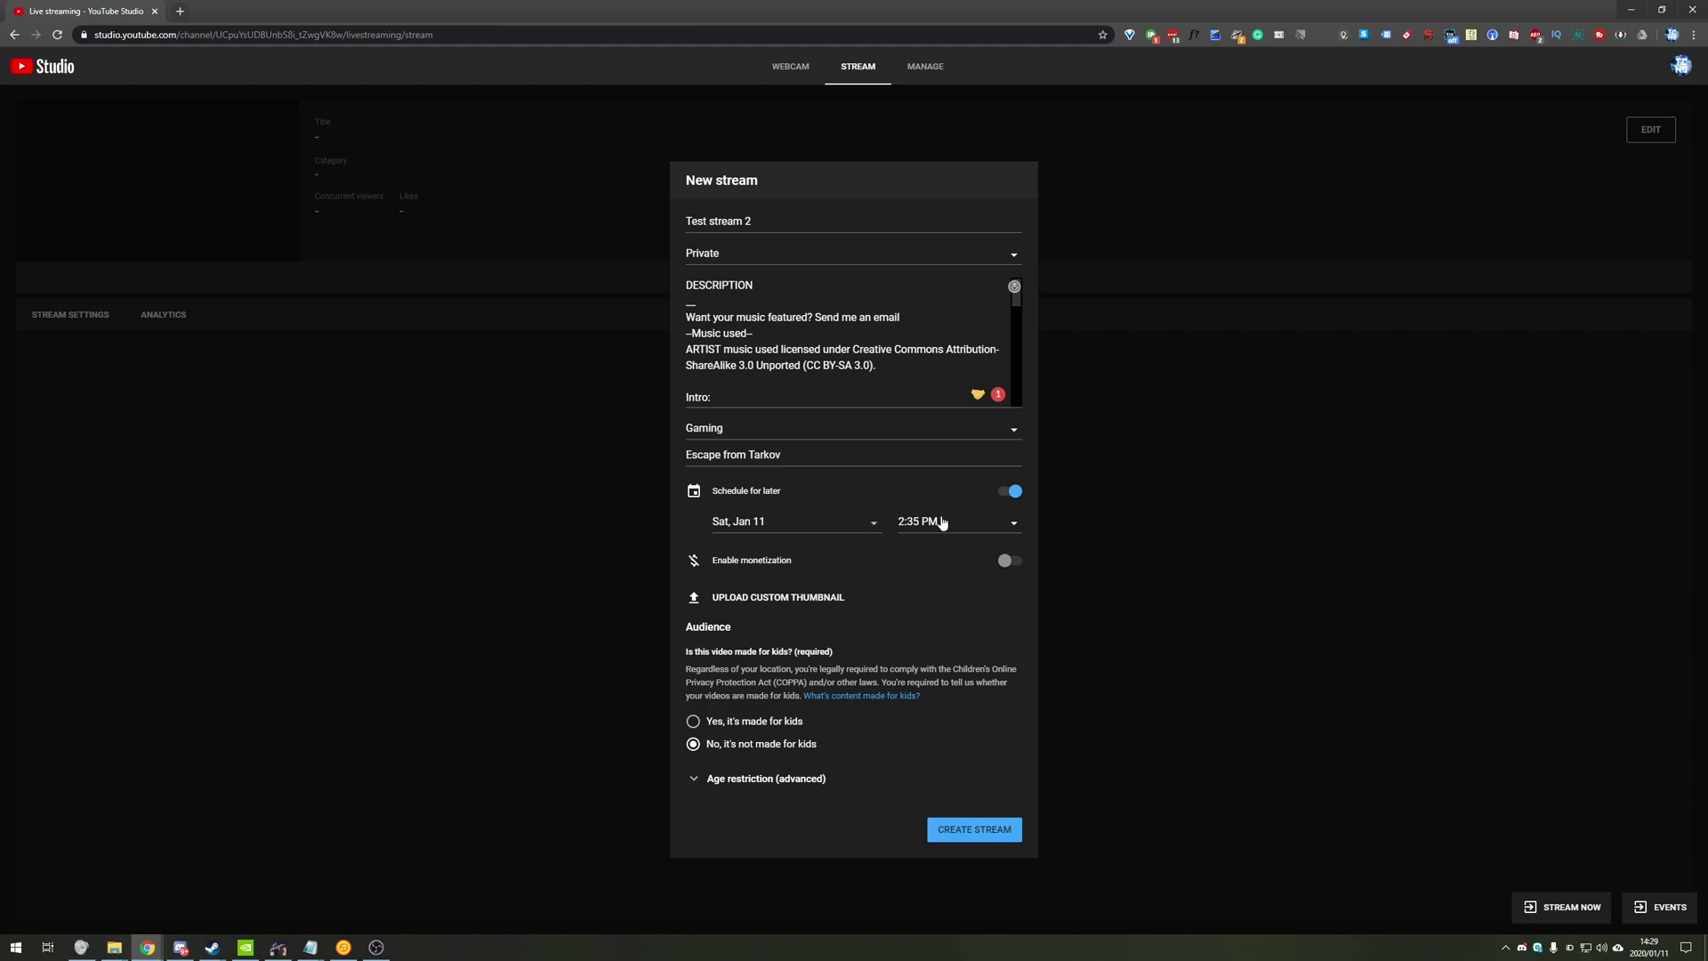
{"action": "left_click", "coordinate": [1002, 497]}
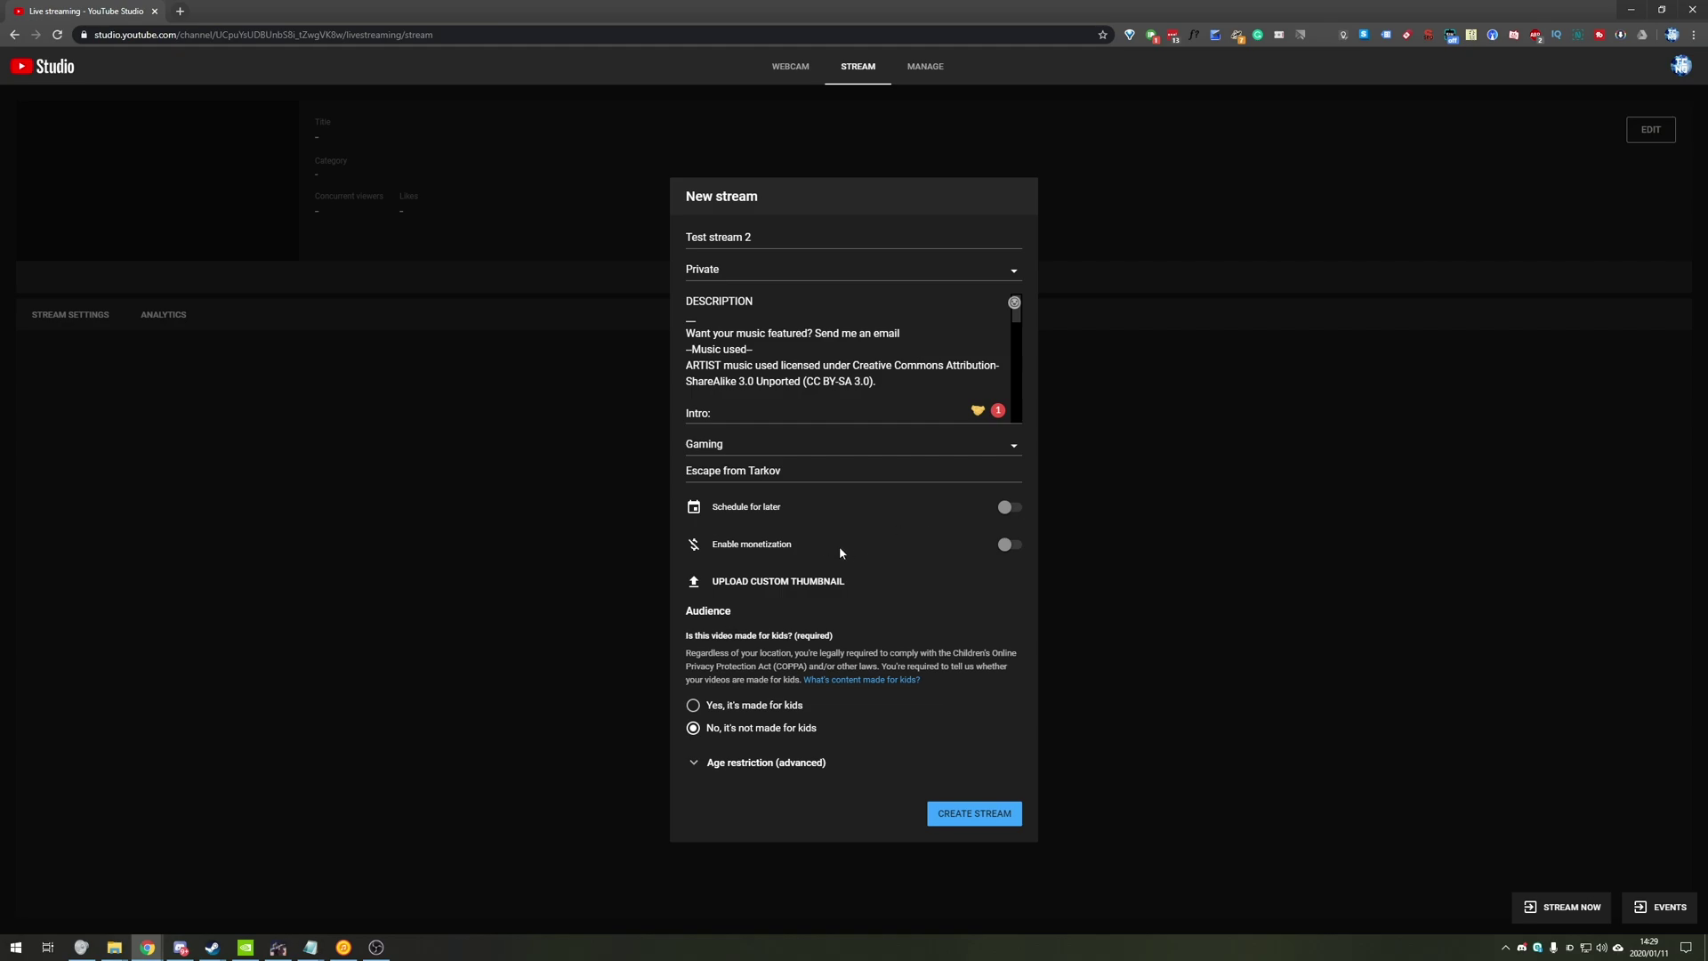
{"action": "left_click", "coordinate": [1003, 551]}
Re-toggle monetization on and upload YouTube-Dl.png as the custom thumbnail.
{"action": "left_click", "coordinate": [1005, 552]}
{"action": "left_click", "coordinate": [1003, 545]}
{"action": "left_click", "coordinate": [819, 586]}
{"action": "double_click", "coordinate": [238, 369]}
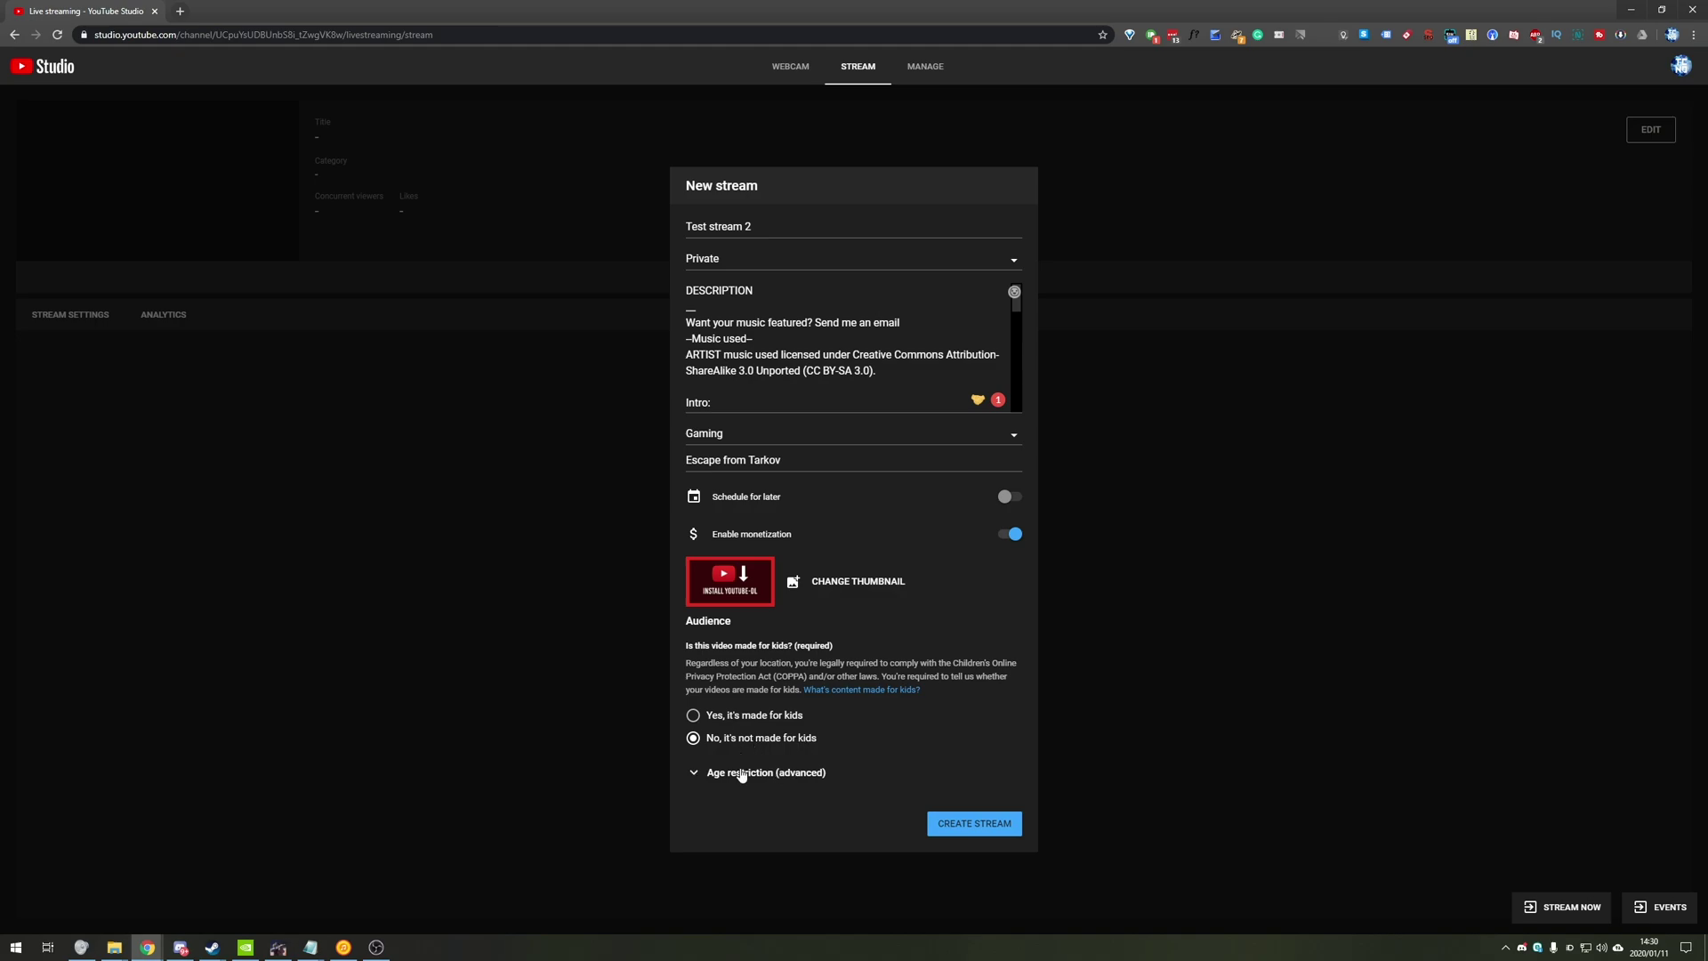
Glance at the age restriction options, then create the stream.
{"action": "left_click", "coordinate": [741, 772]}
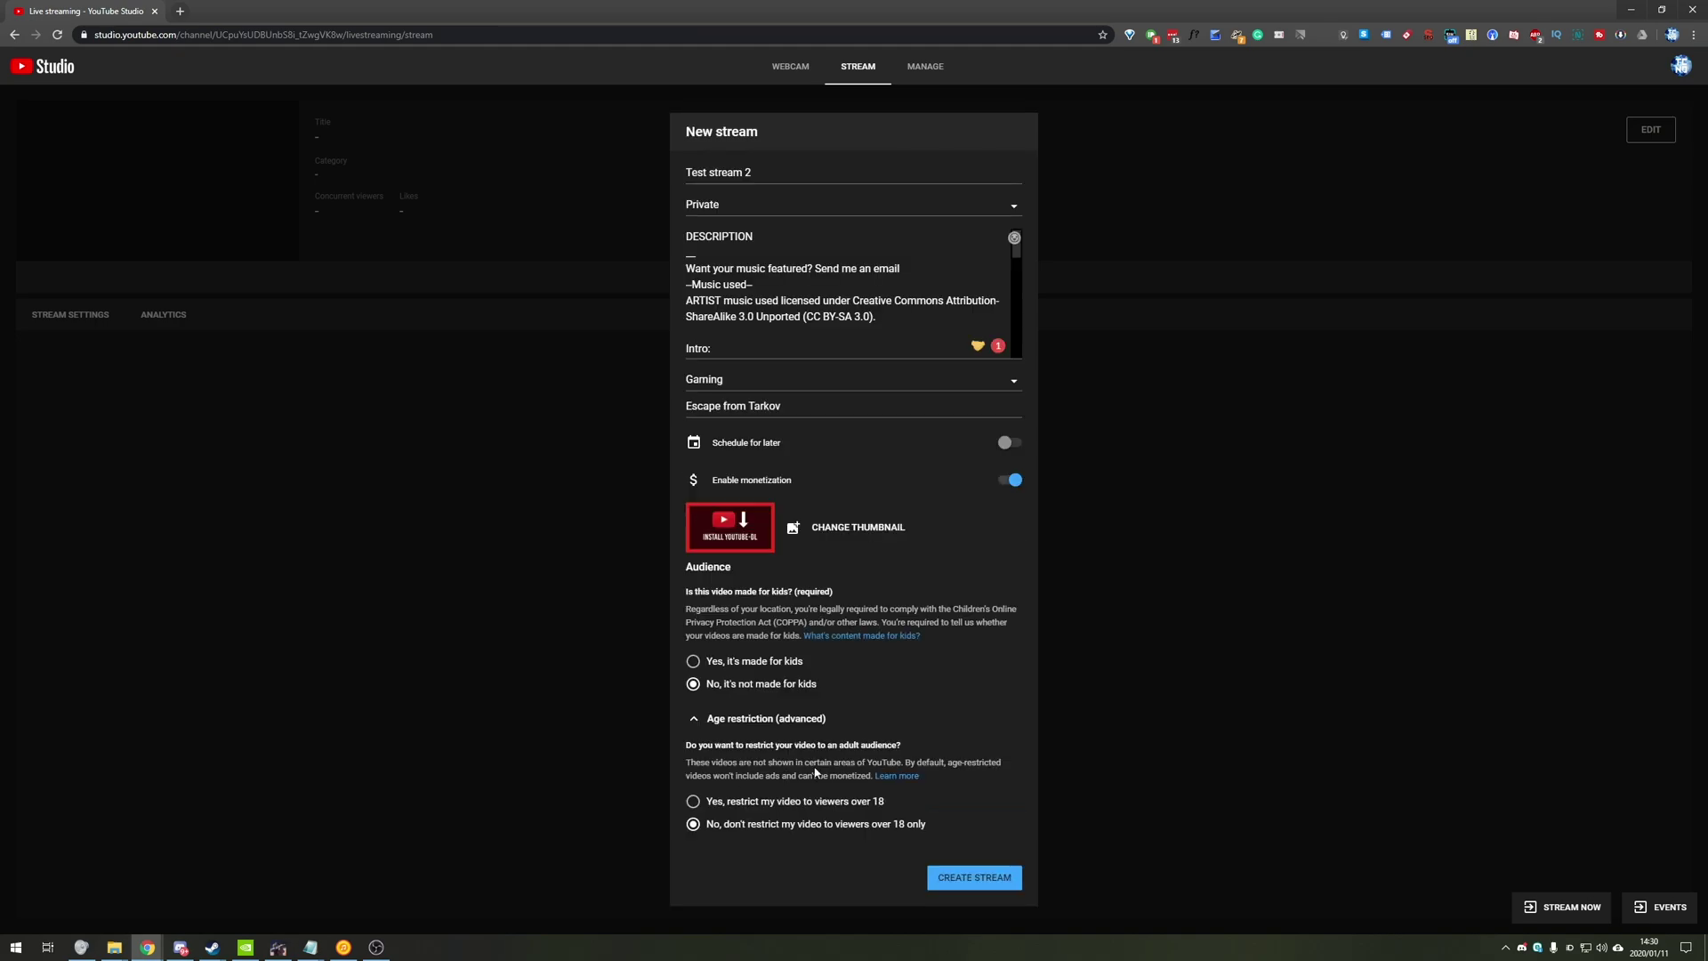
{"action": "left_click", "coordinate": [770, 725]}
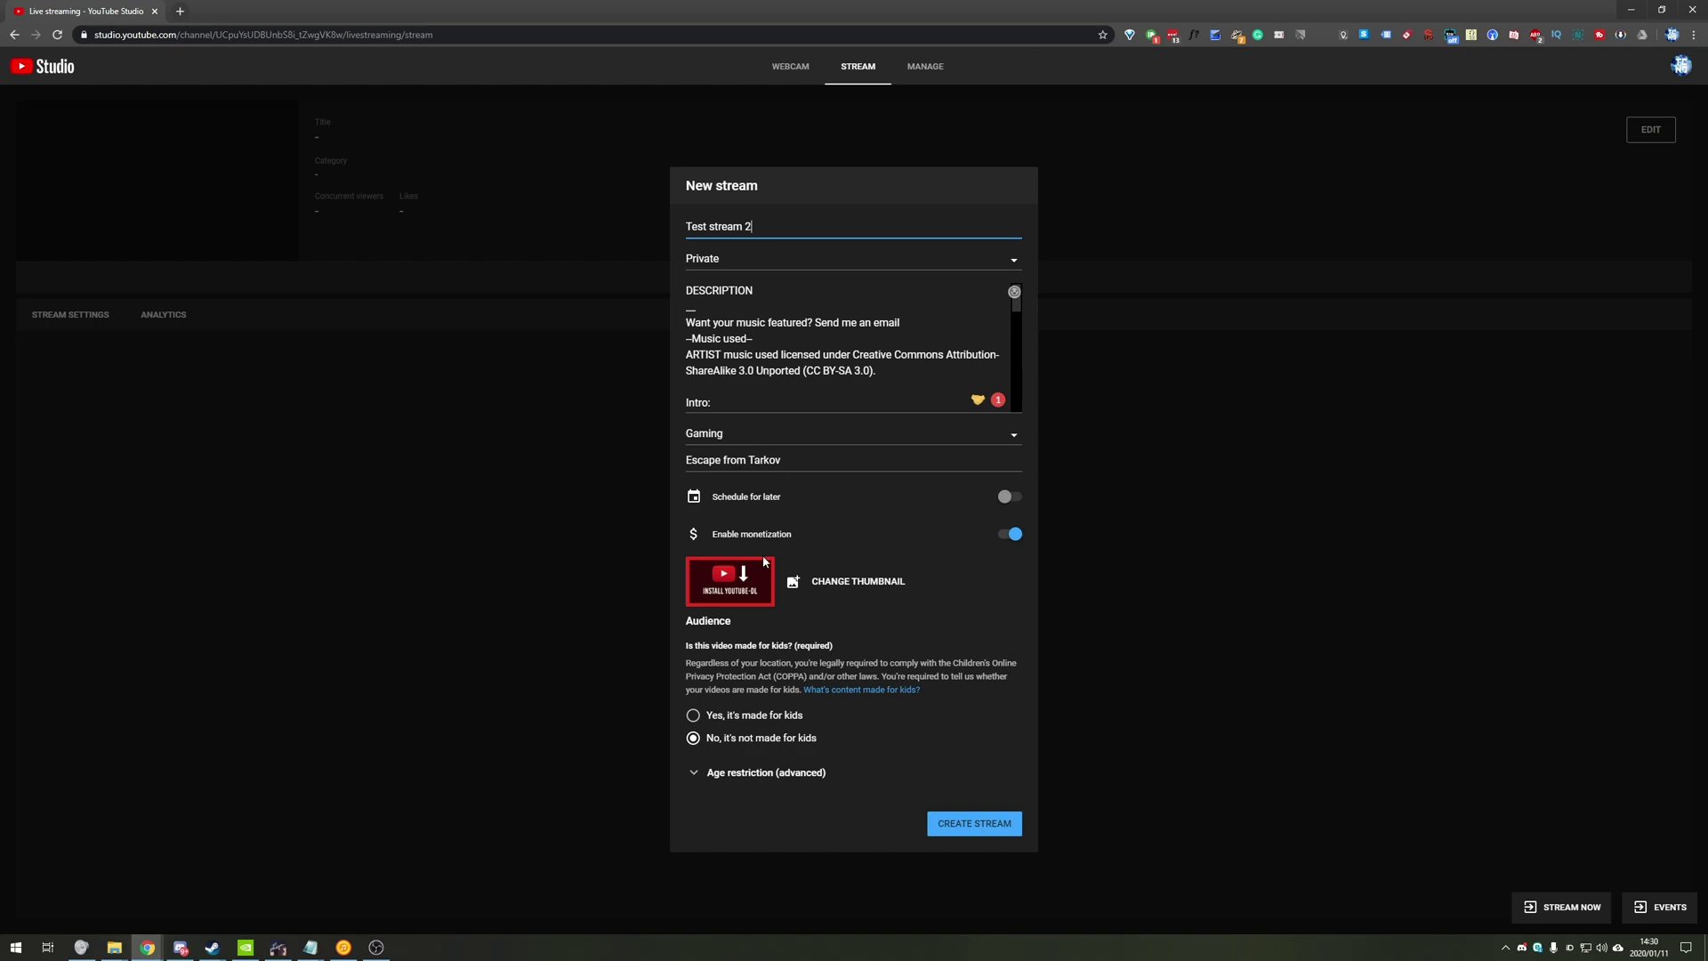
{"action": "left_click", "coordinate": [984, 823]}
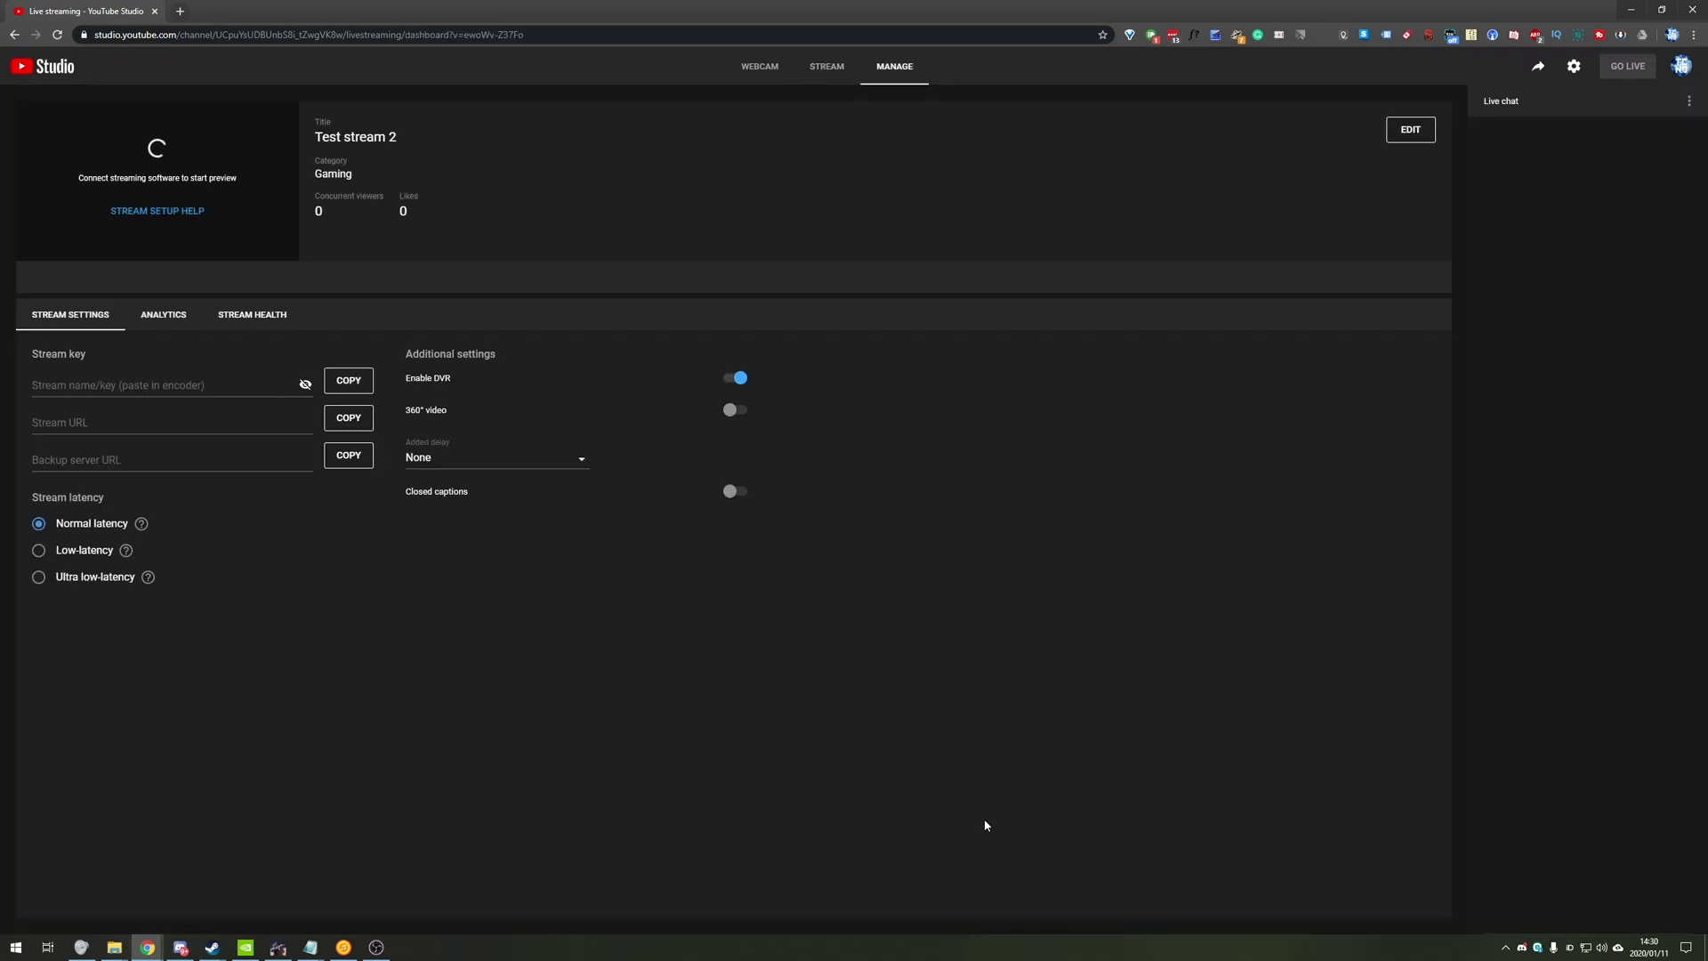
Browse the channel's Videos tab in a new tab, then go back to the stream dashboard.
{"action": "left_click", "coordinate": [182, 12]}
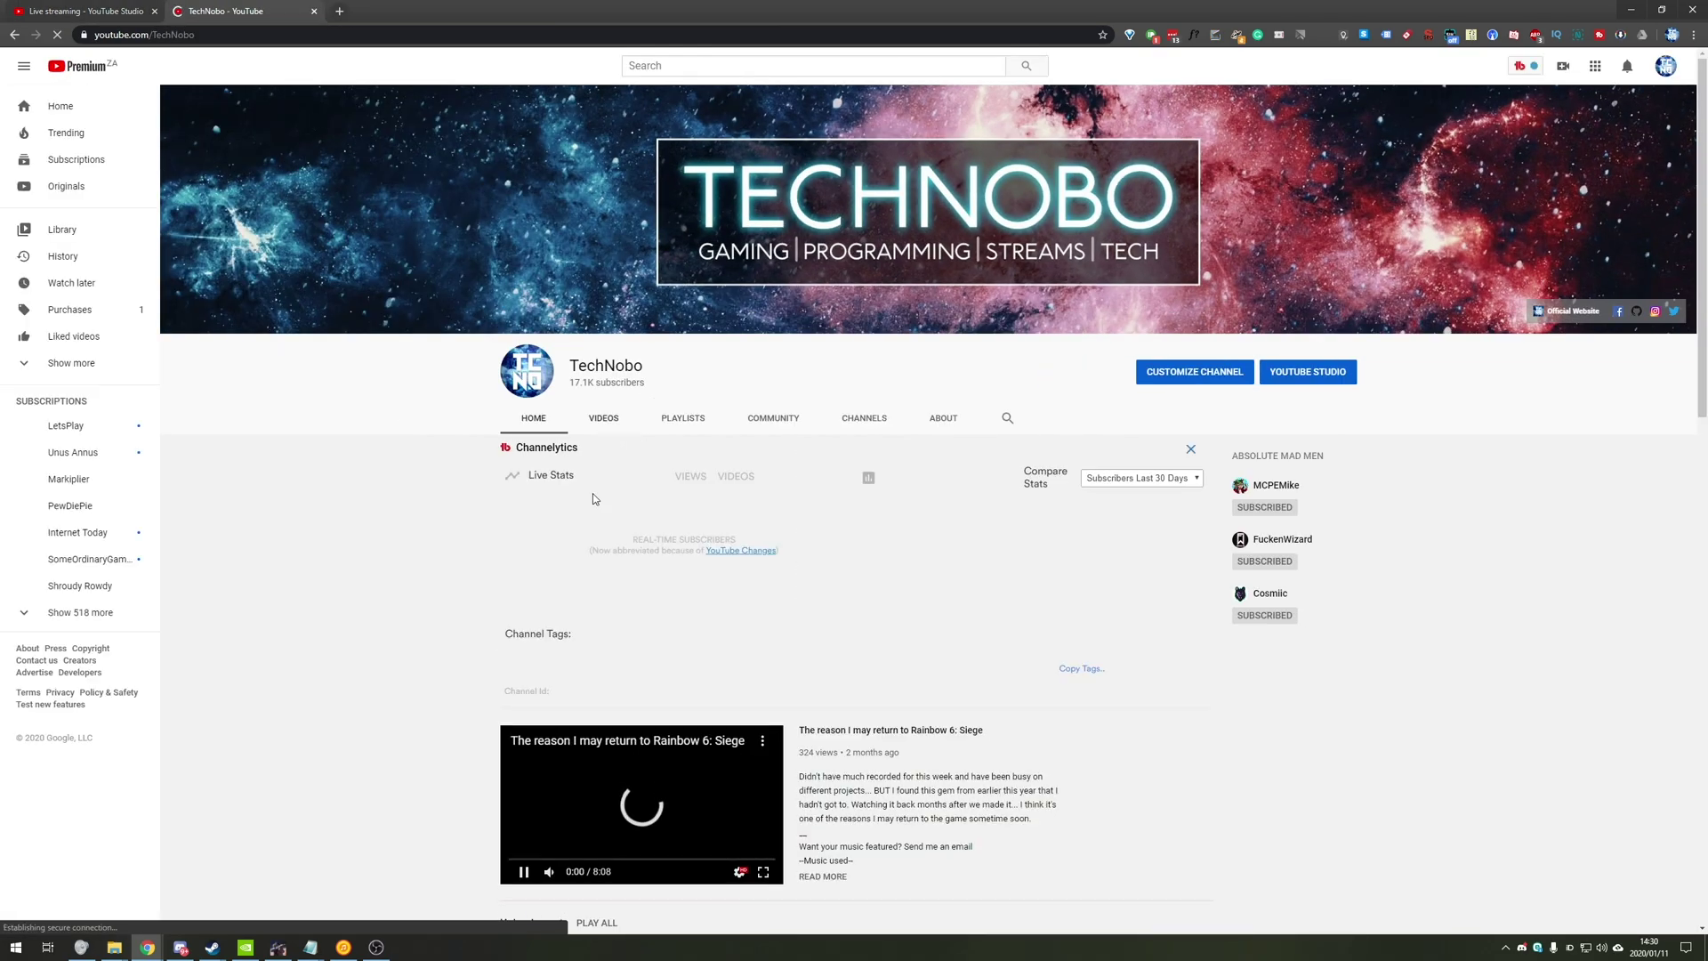
{"action": "scroll", "coordinate": [658, 594], "scroll_direction": "down", "scroll_amount": 3}
{"action": "scroll", "coordinate": [665, 592], "scroll_direction": "up", "scroll_amount": 3}
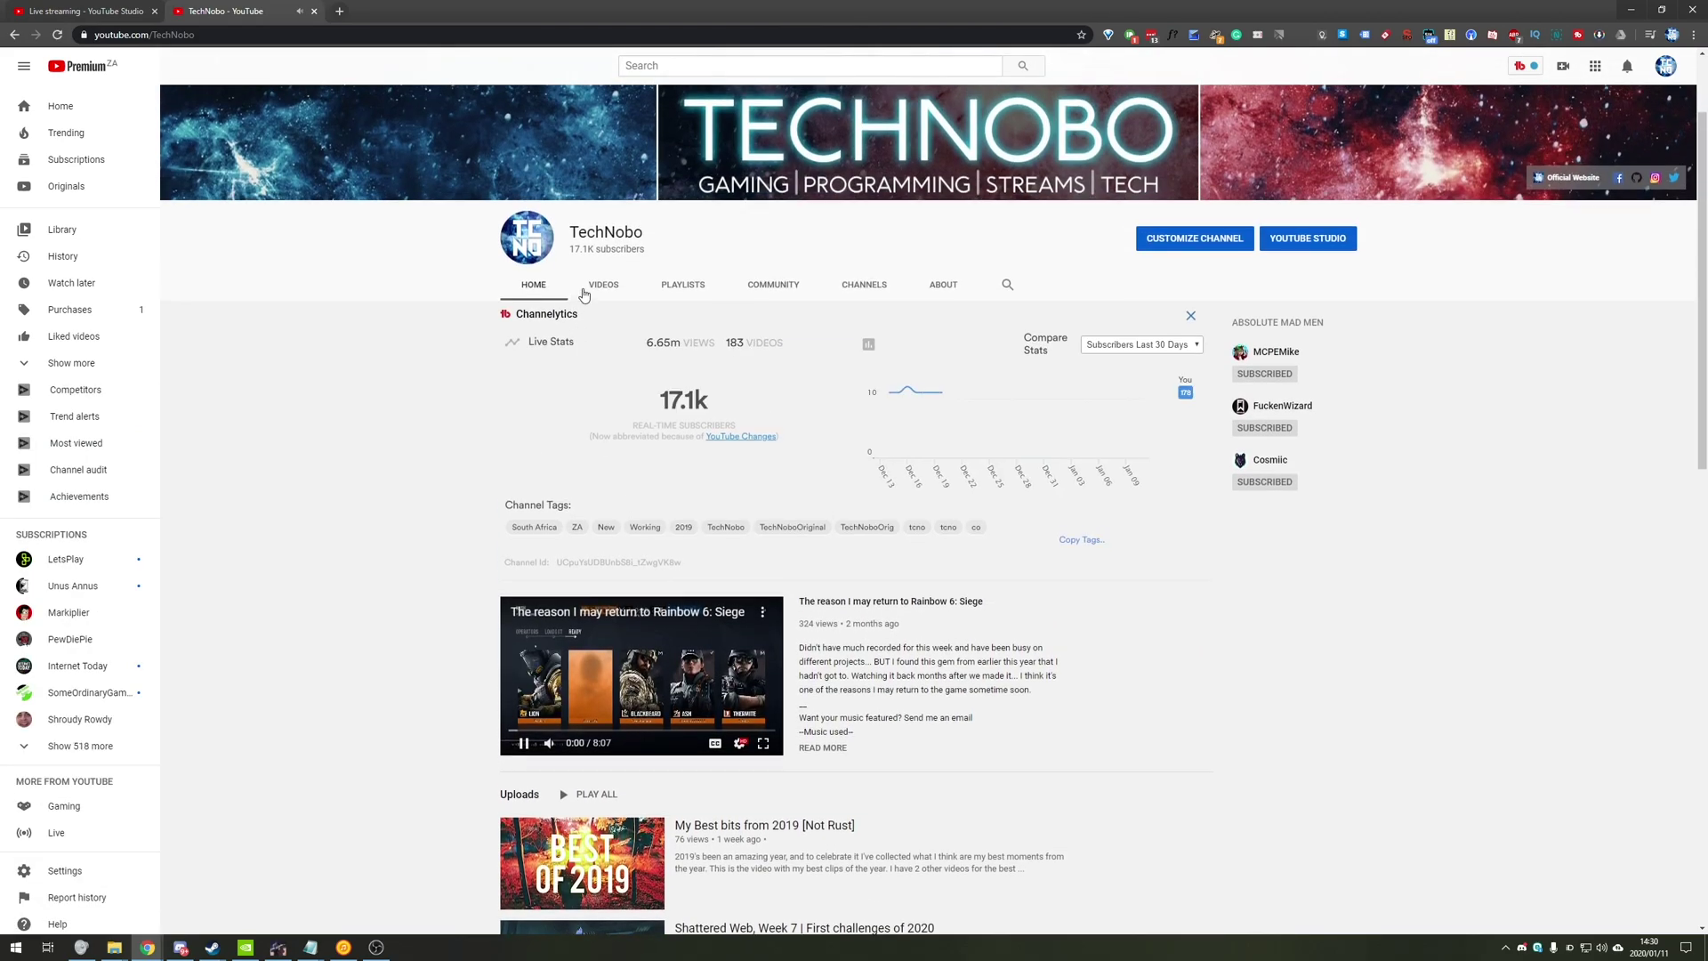
{"action": "left_click", "coordinate": [585, 288]}
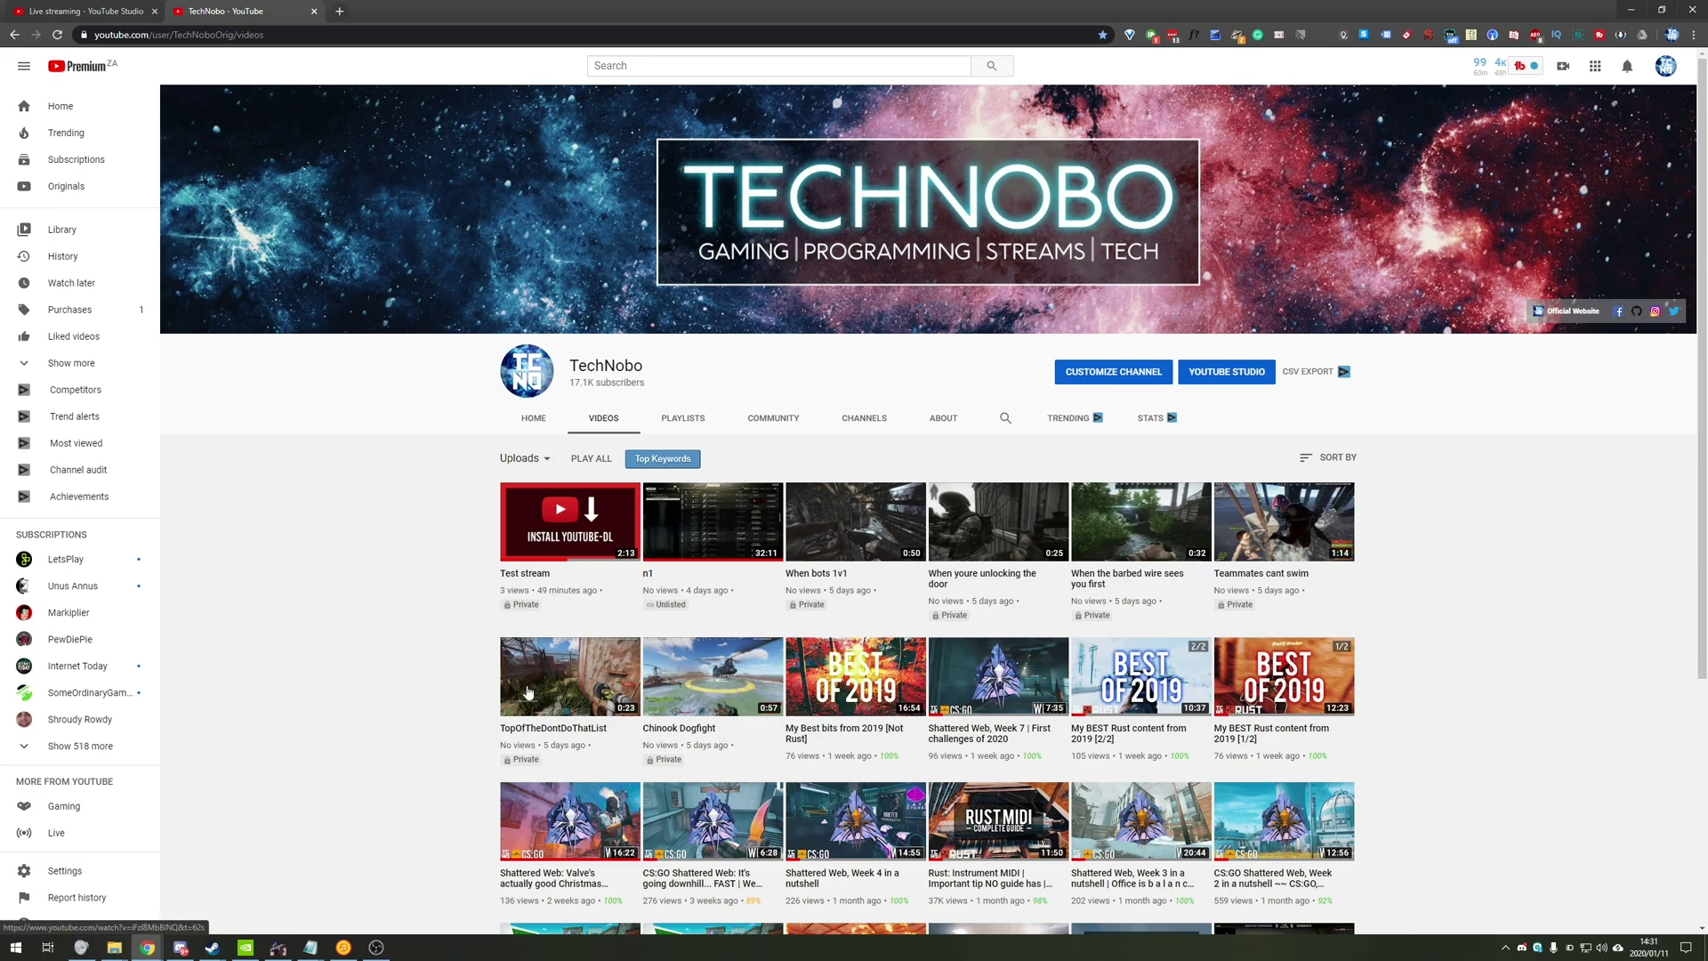
{"action": "left_click", "coordinate": [52, 7]}
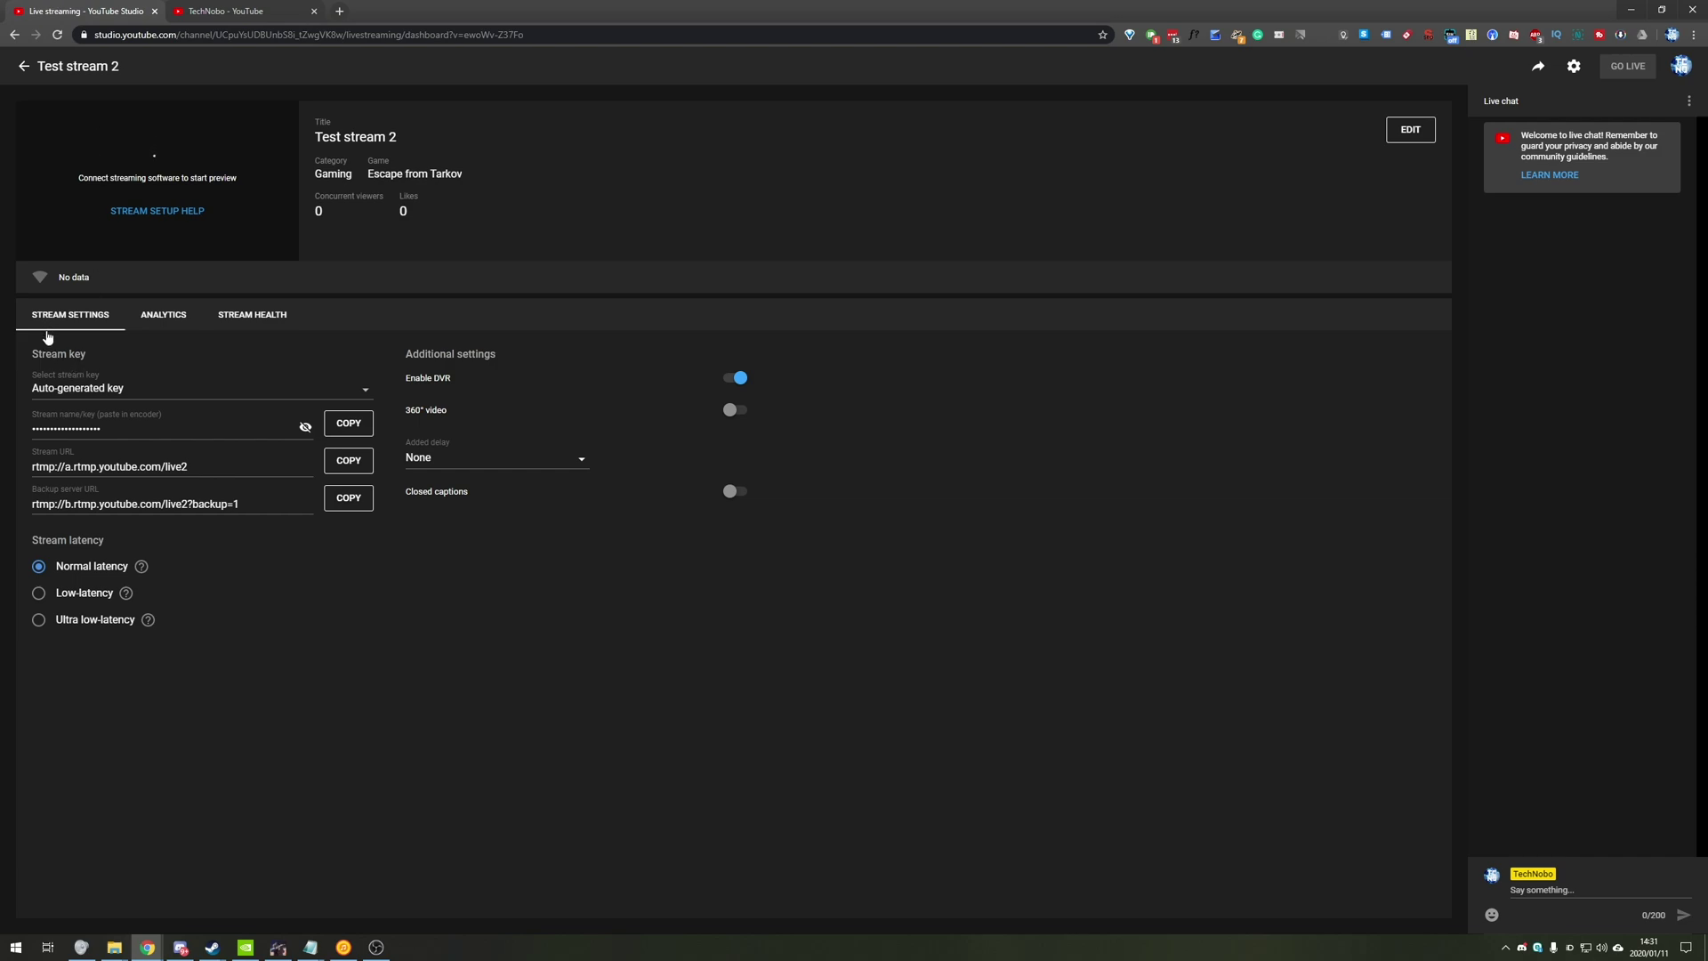
Select the stream key on the dashboard and move the OBS window to the screen centre.
{"action": "left_click_drag", "start_coordinate": [46, 343], "coordinate": [92, 357]}
{"action": "left_click", "coordinate": [223, 433]}
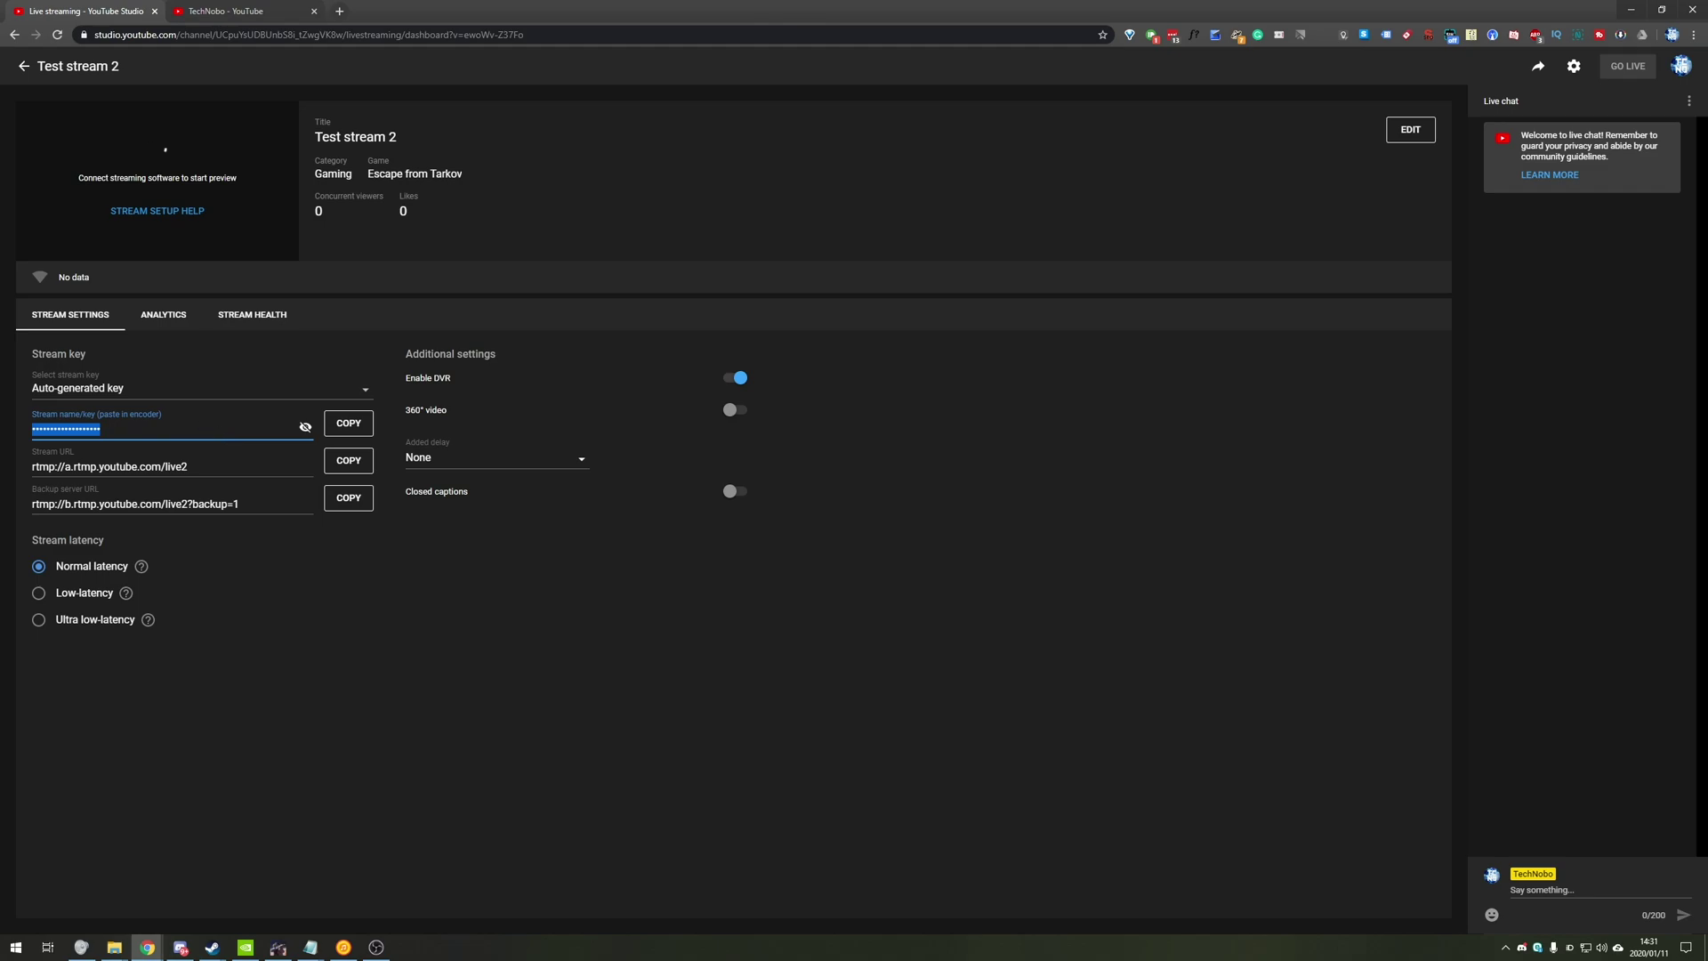
{"action": "left_click", "coordinate": [1, 273]}
{"action": "left_click_drag", "start_coordinate": [2, 272], "coordinate": [1073, 250]}
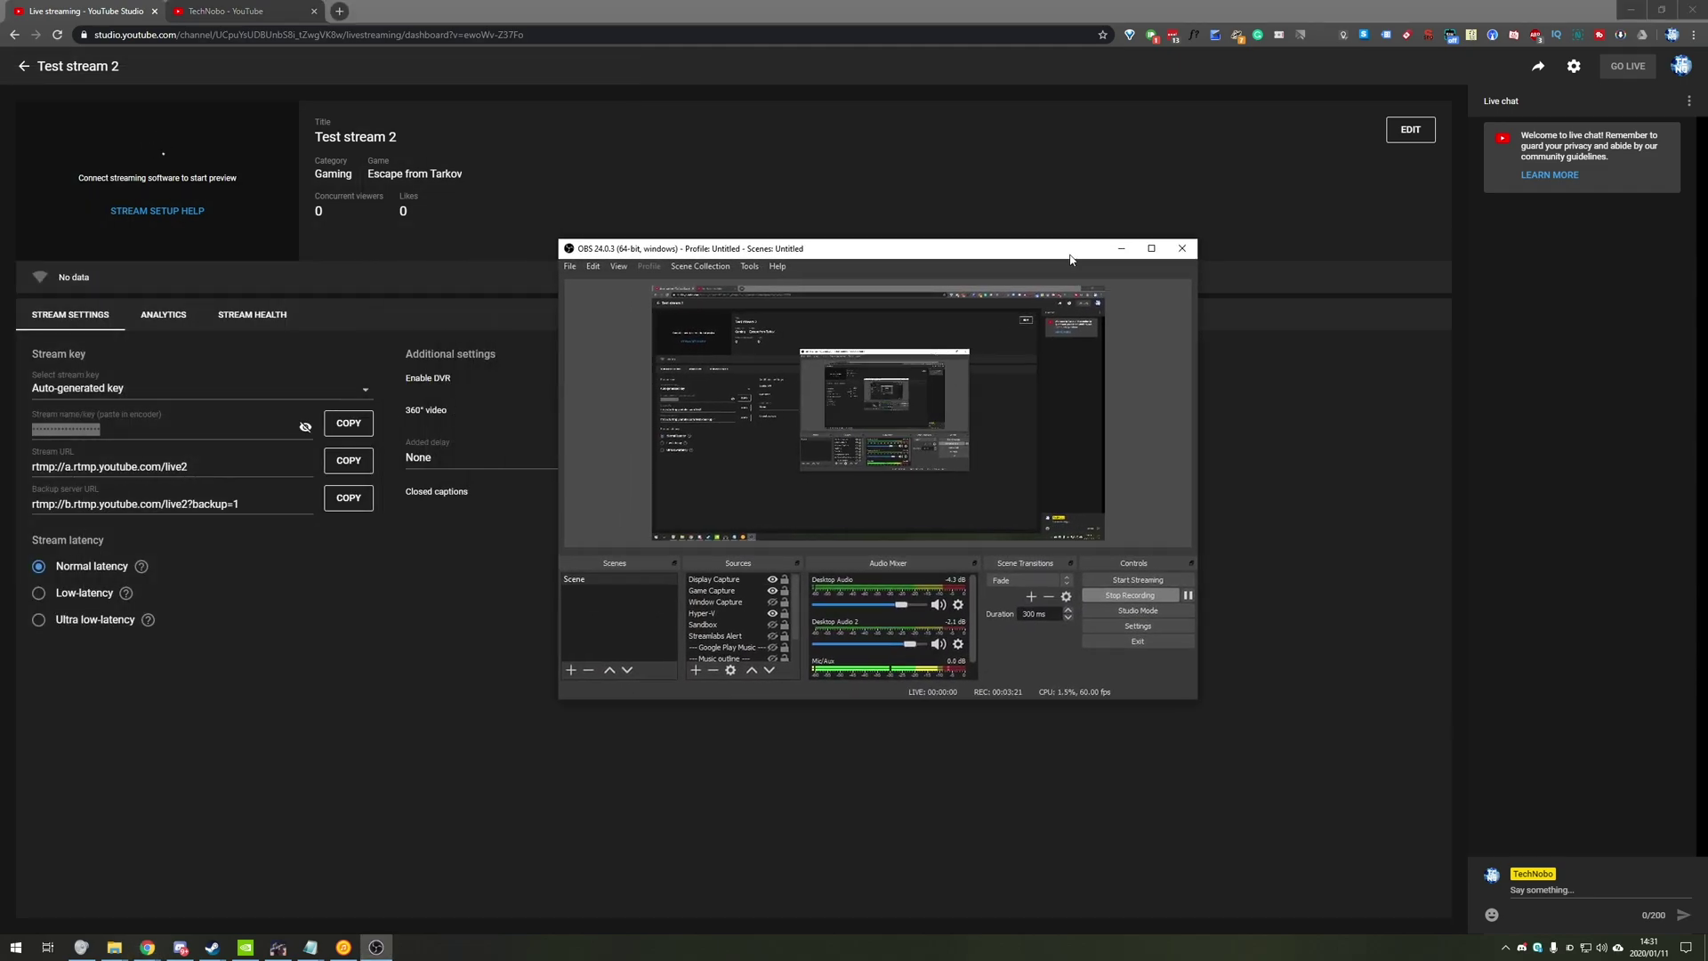
Open OBS Settings > Stream and select the old Stream Key text.
{"action": "left_click", "coordinate": [1137, 626]}
{"action": "left_click", "coordinate": [598, 284]}
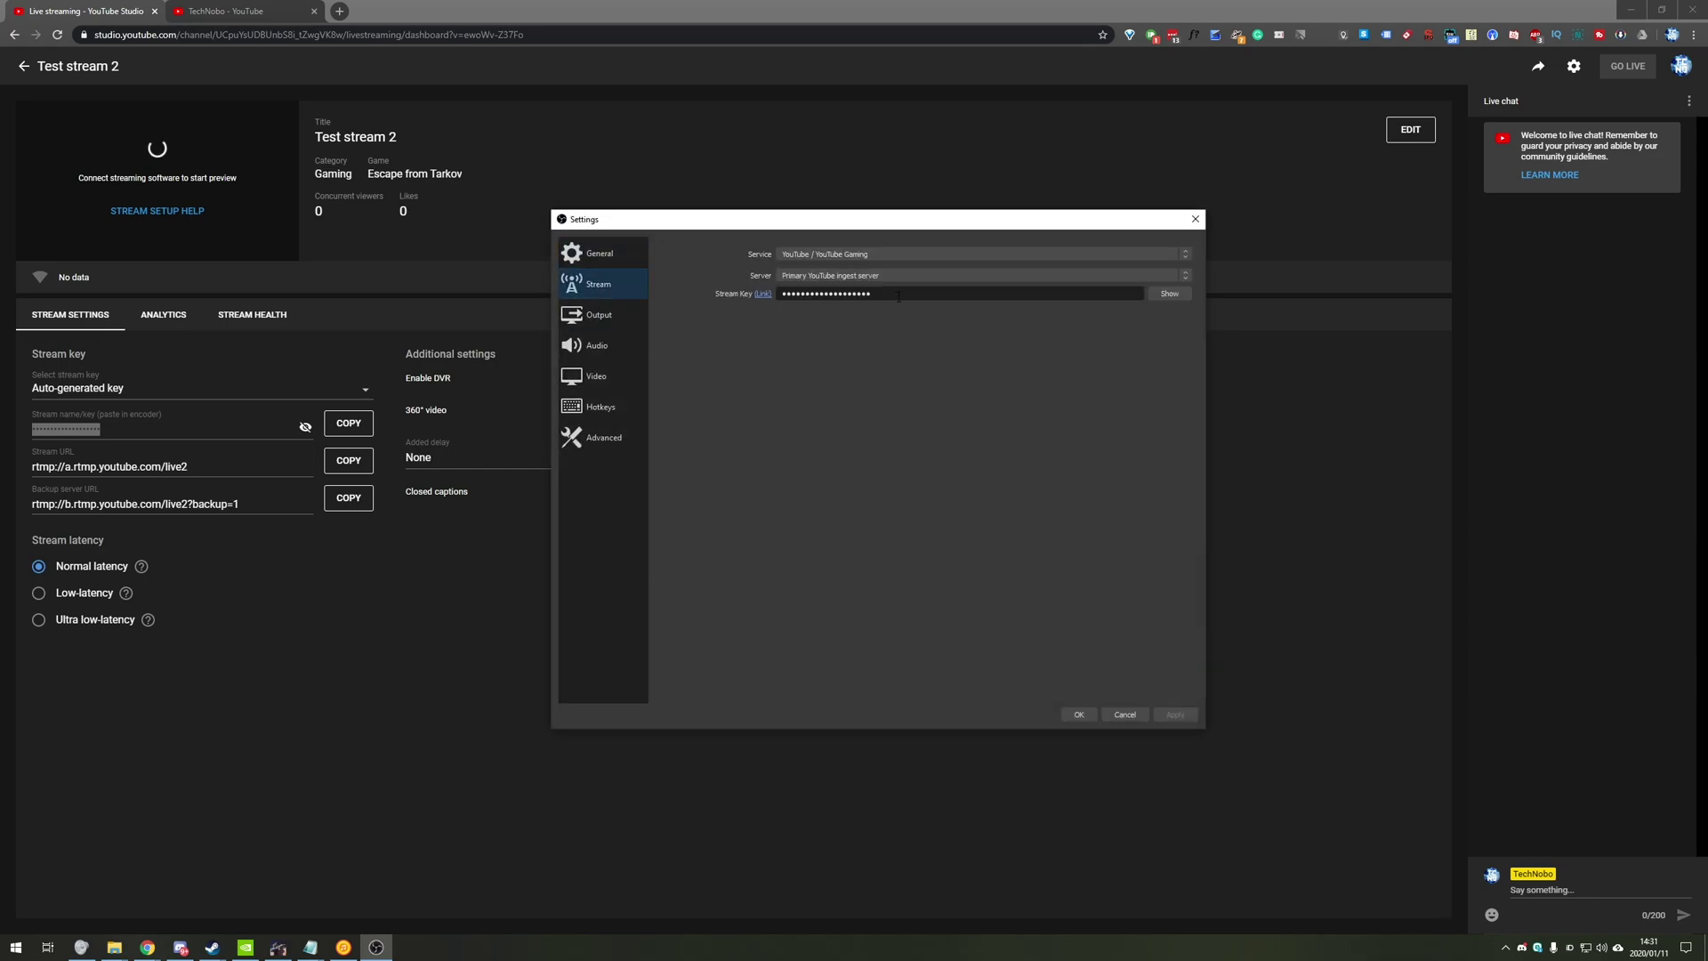
{"action": "left_click_drag", "start_coordinate": [898, 297], "coordinate": [780, 295]}
Create a new stream key named 'Pick me' with variable bitrate and 60 fps on.
{"action": "left_click", "coordinate": [401, 424]}
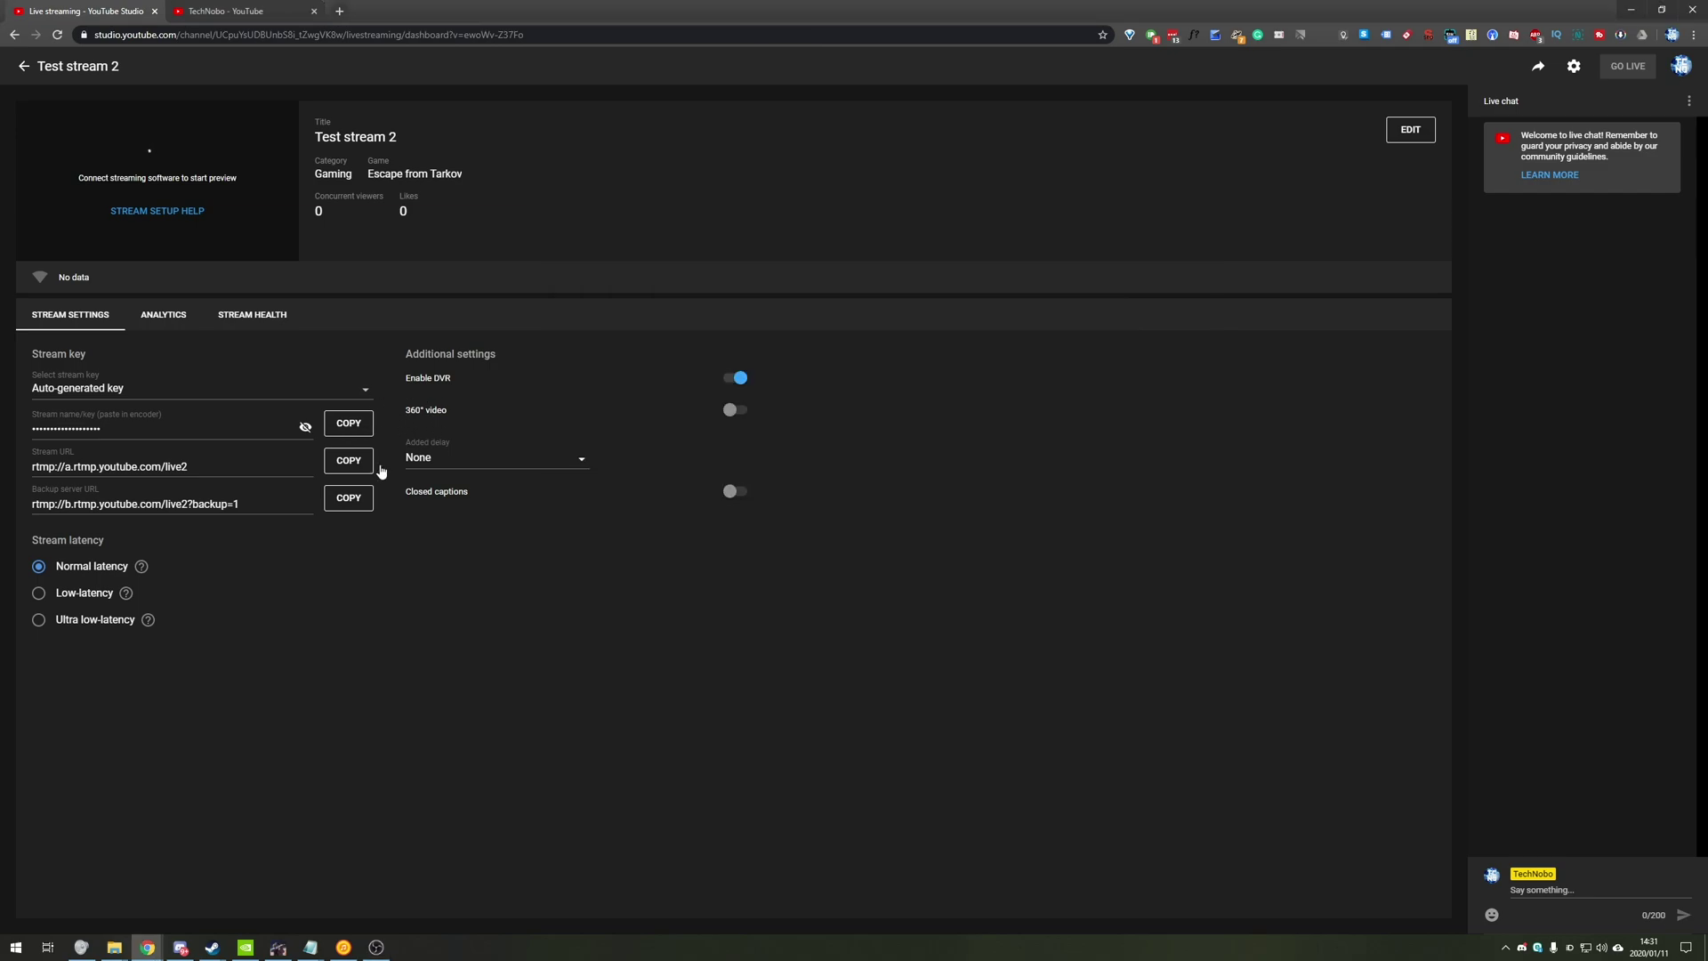
{"action": "left_click", "coordinate": [81, 390]}
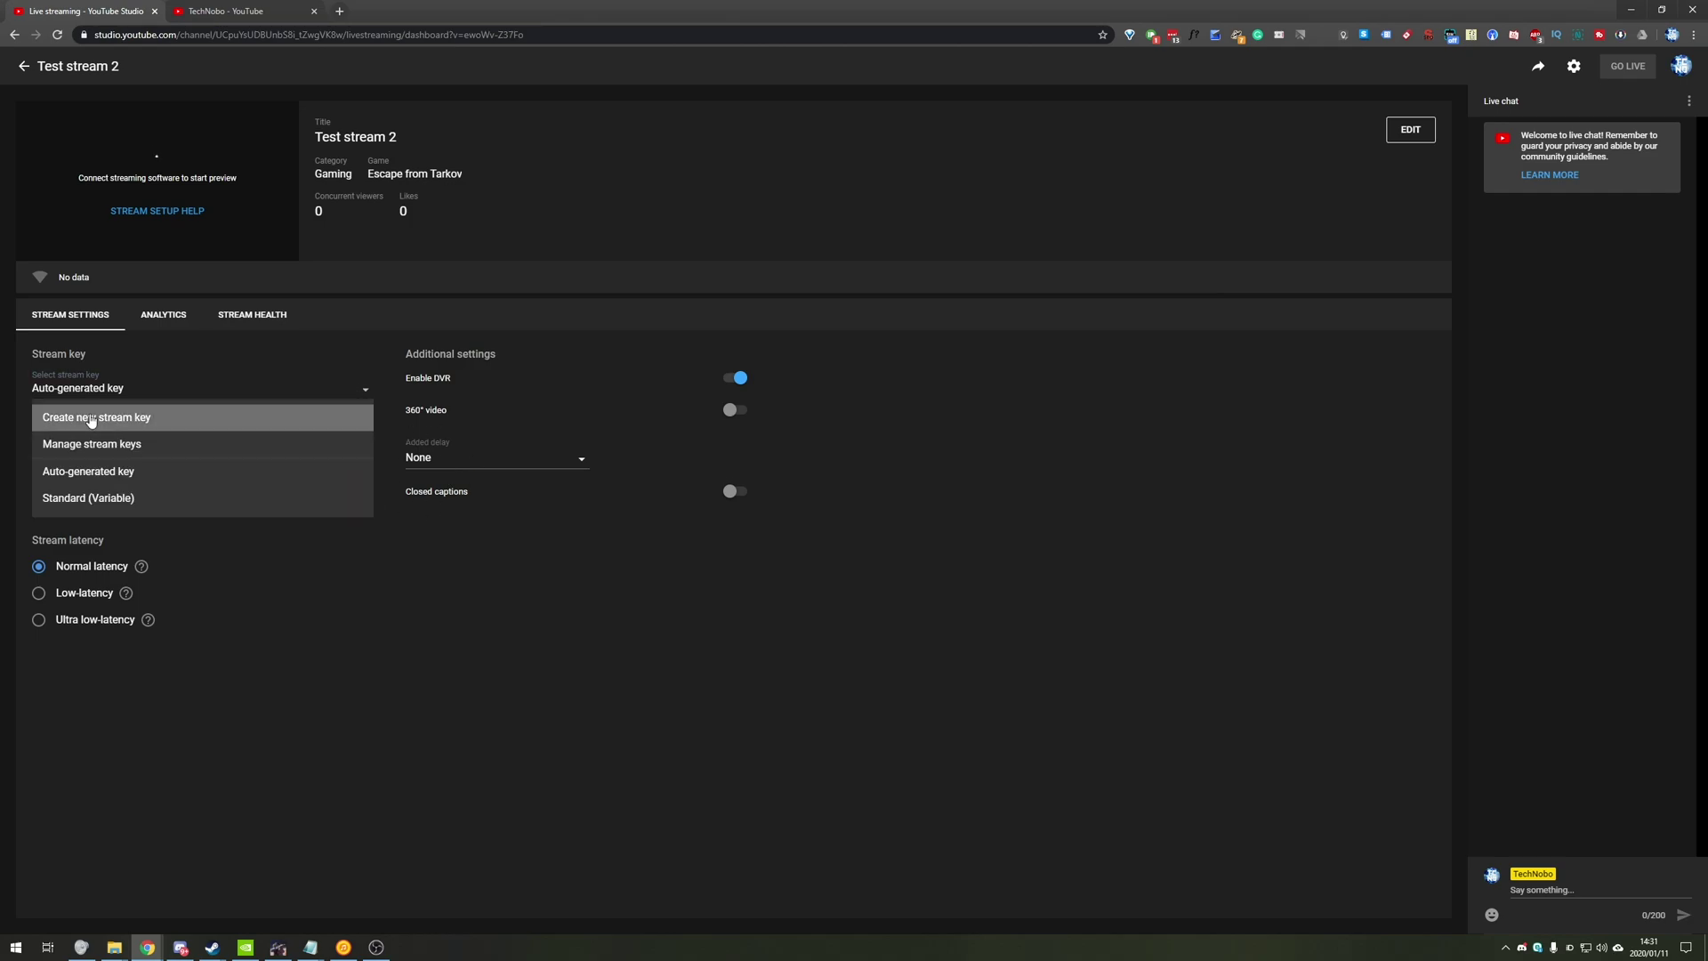
{"action": "left_click", "coordinate": [89, 417]}
{"action": "left_click", "coordinate": [756, 412]}
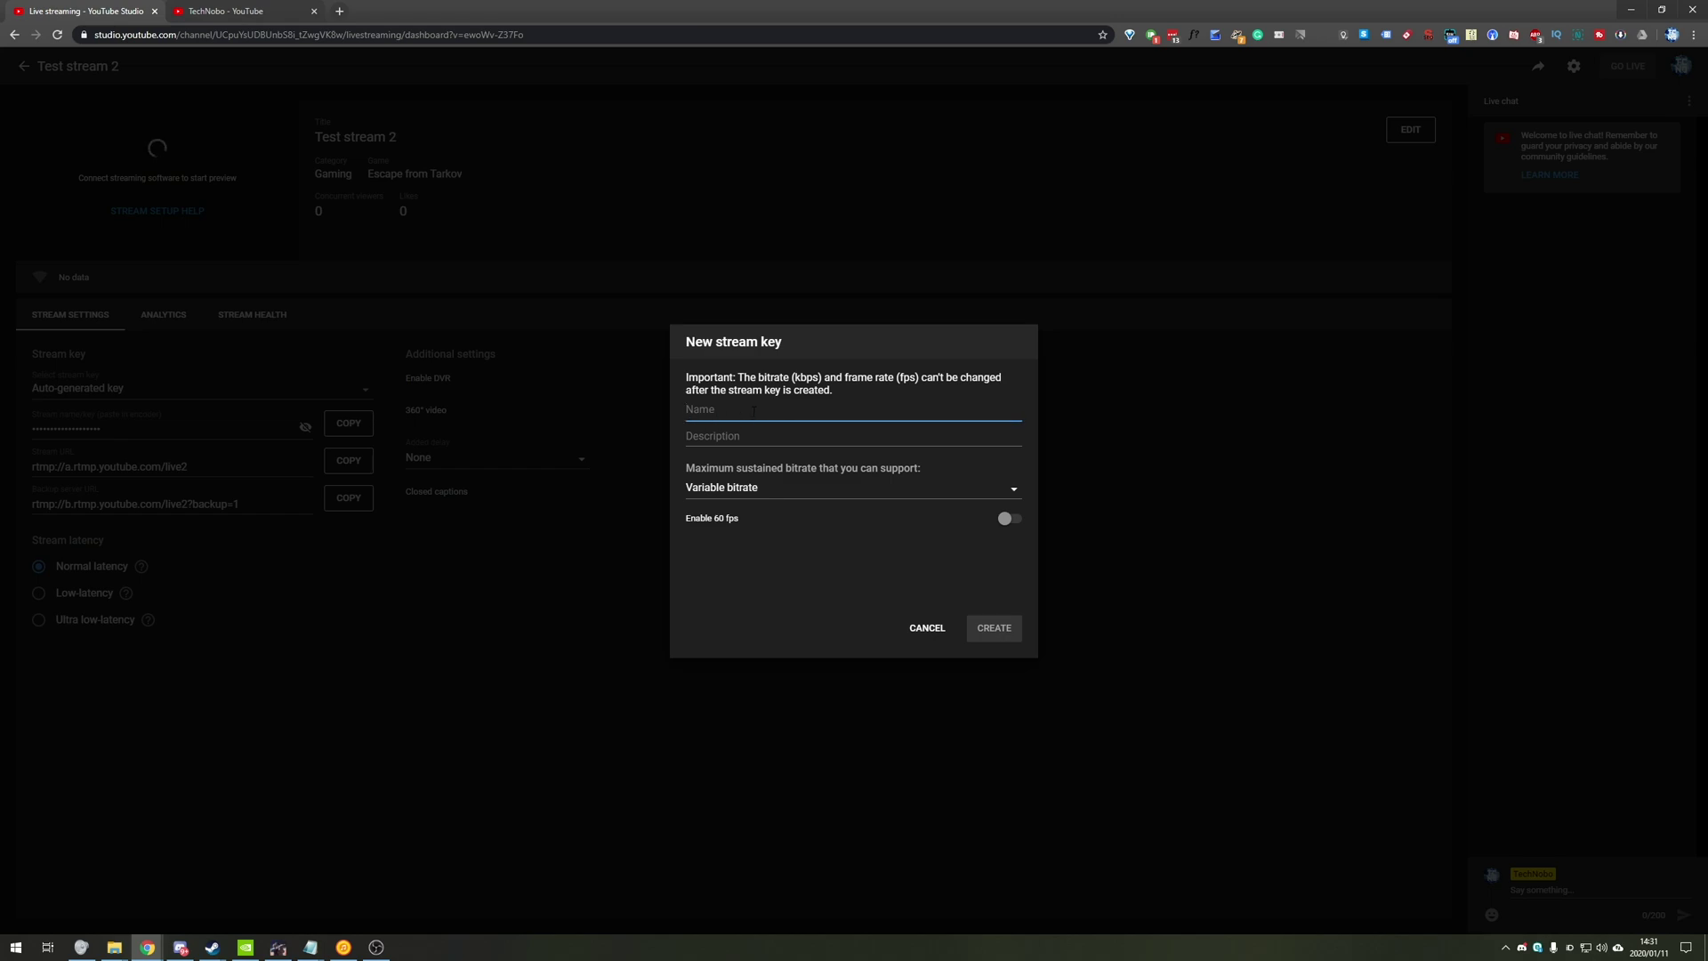
{"action": "type", "text": "Pick me"}
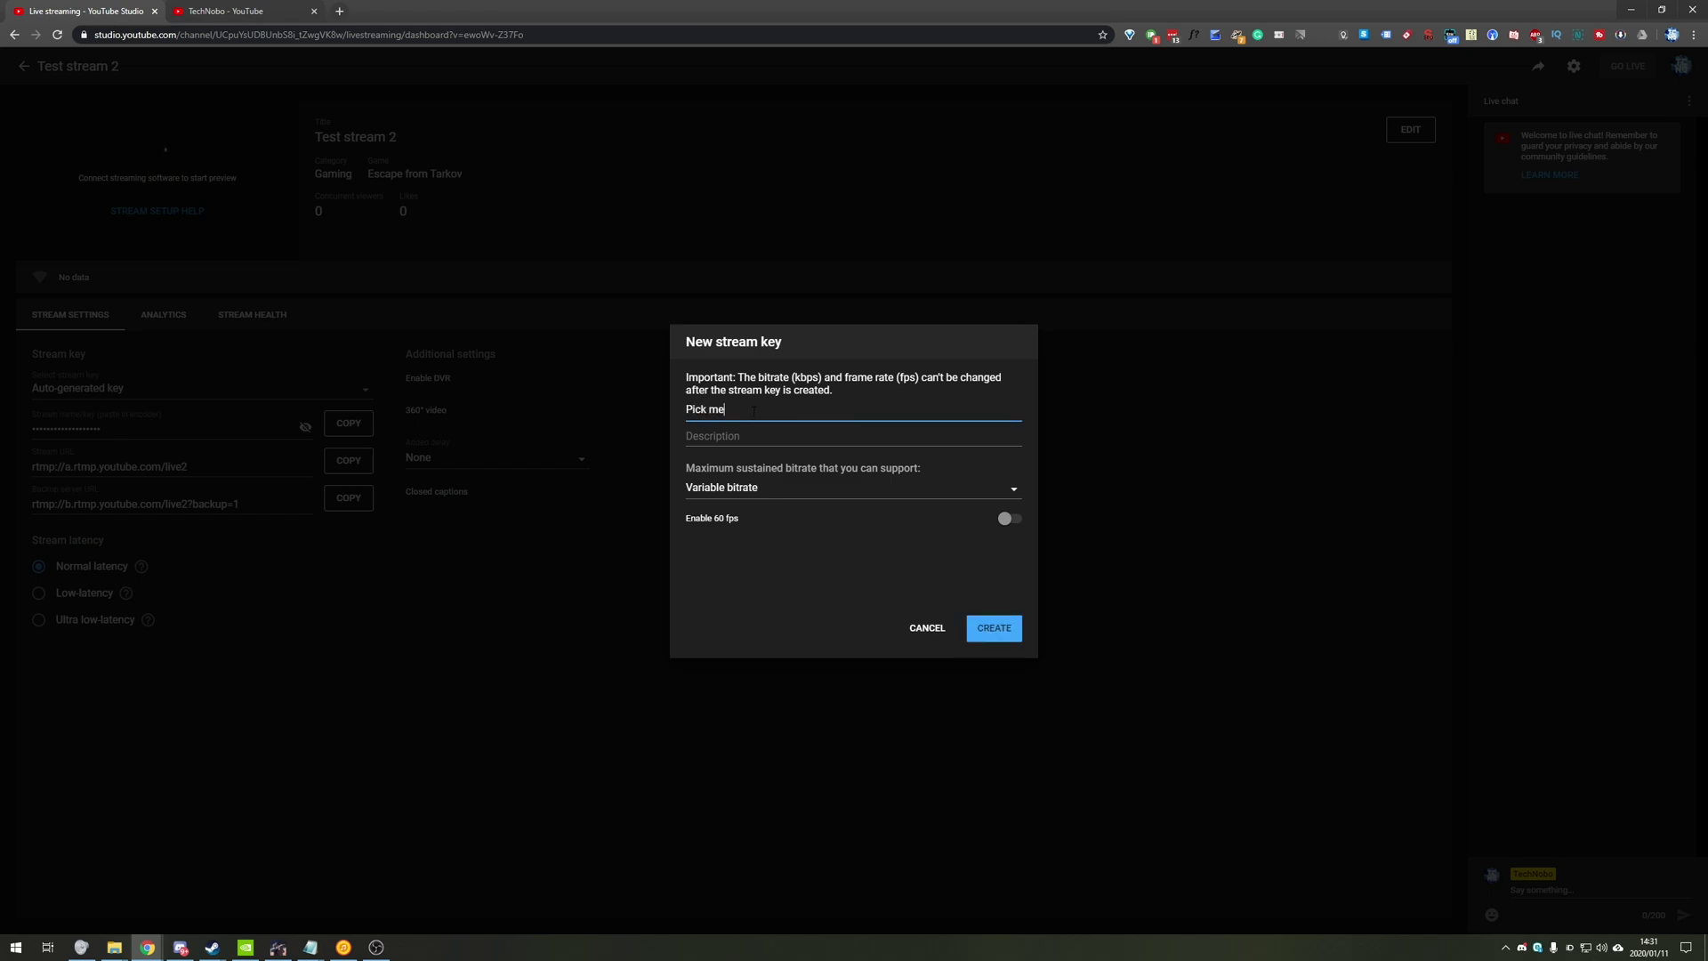
{"action": "key", "text": "Tab"}
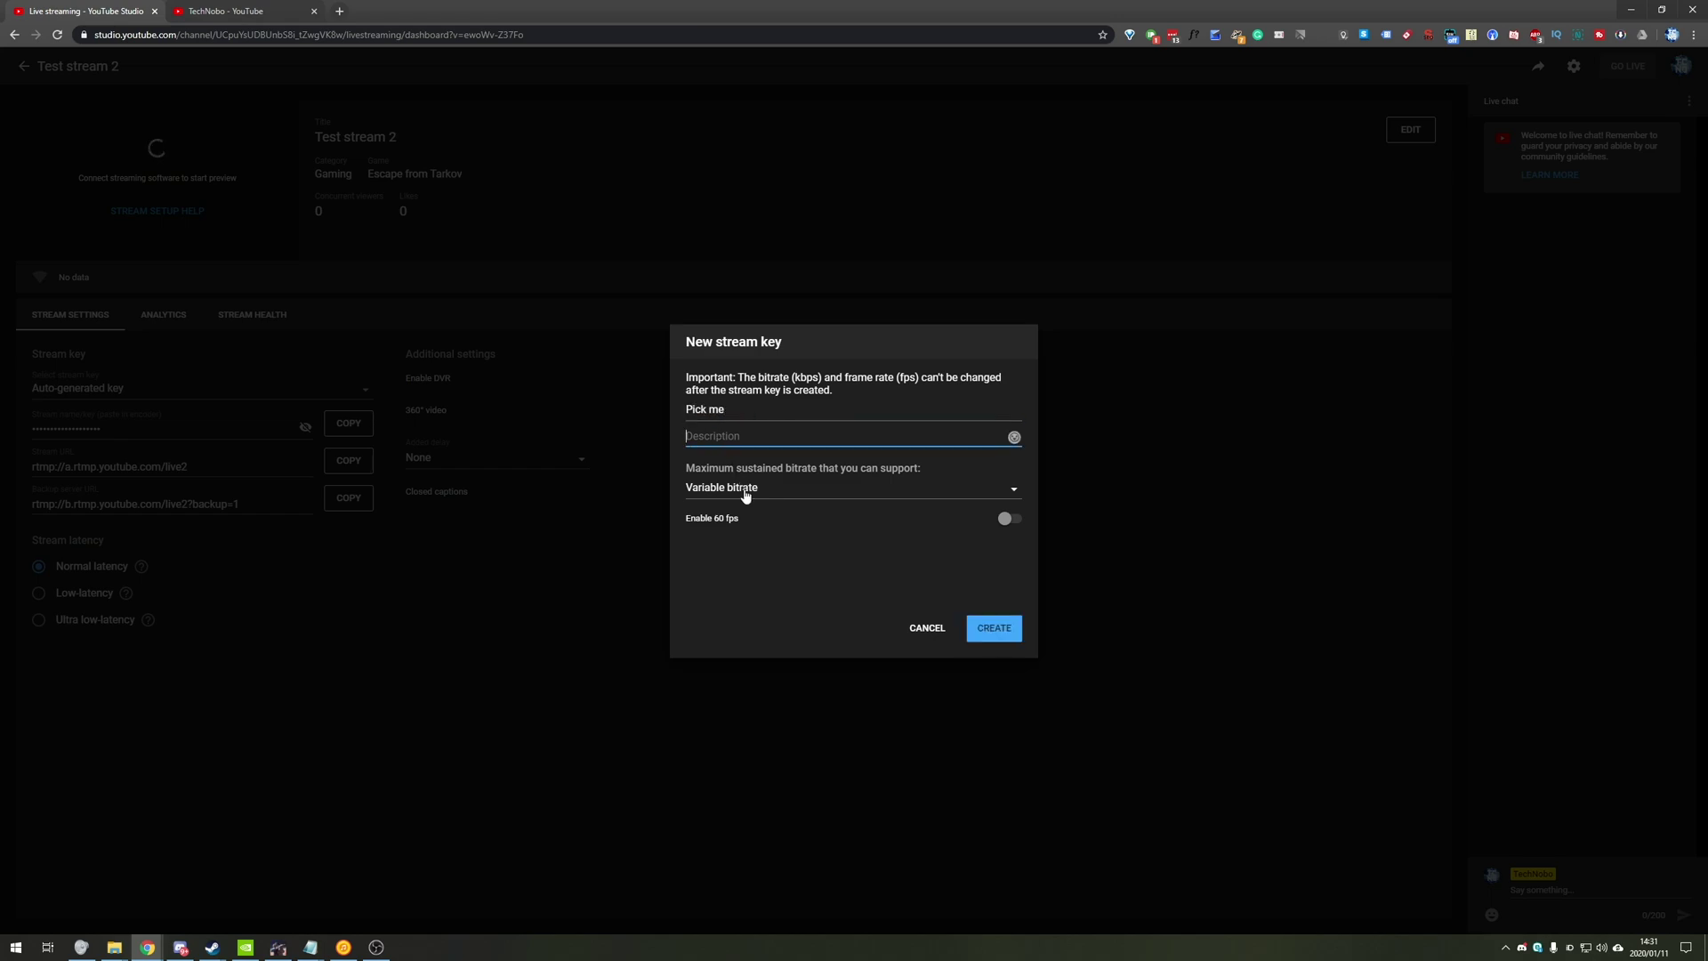
{"action": "left_click", "coordinate": [746, 495]}
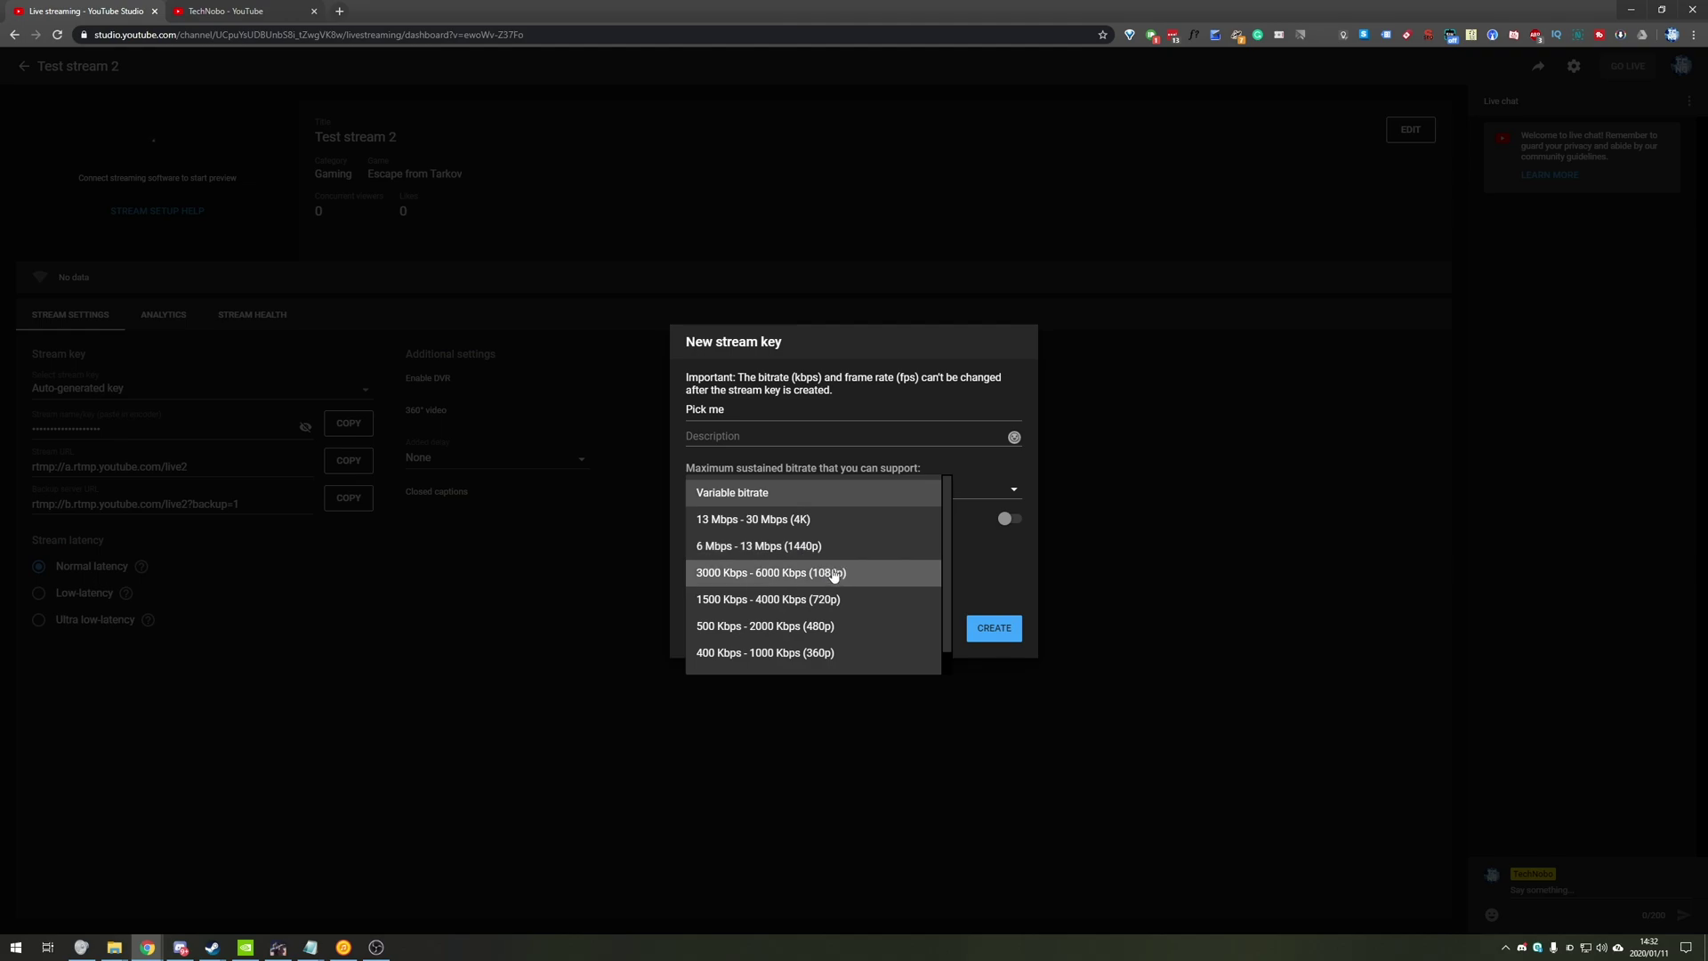
{"action": "left_click", "coordinate": [798, 493]}
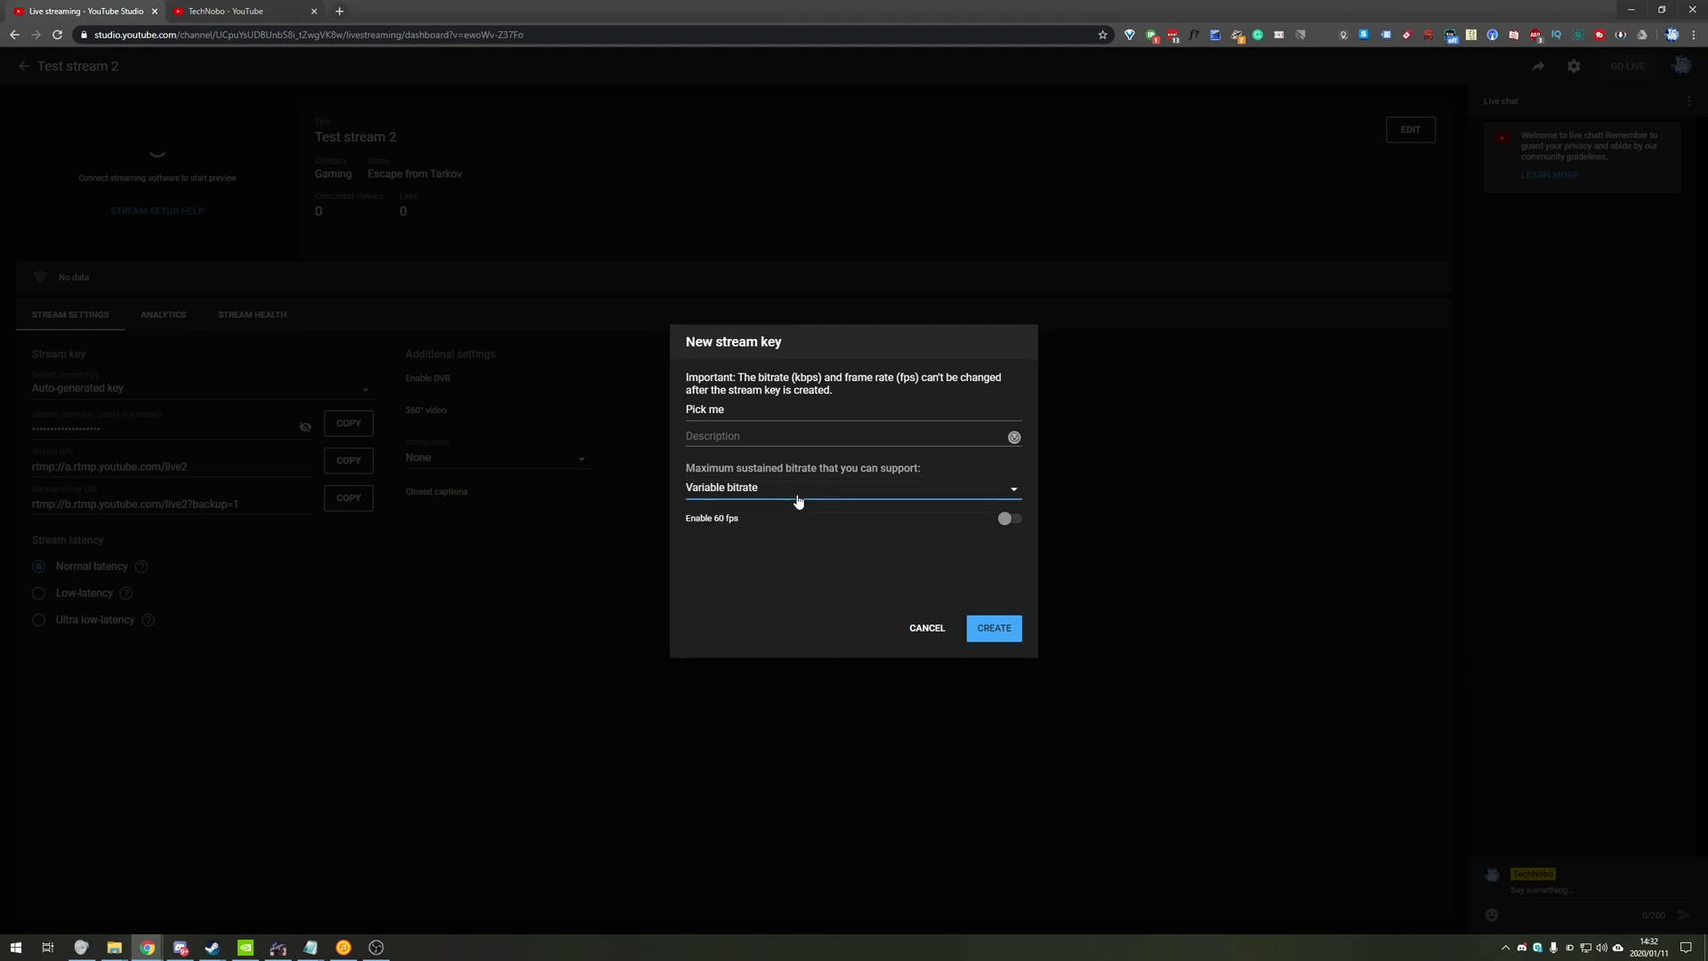
{"action": "left_click", "coordinate": [1018, 519]}
{"action": "left_click", "coordinate": [993, 627]}
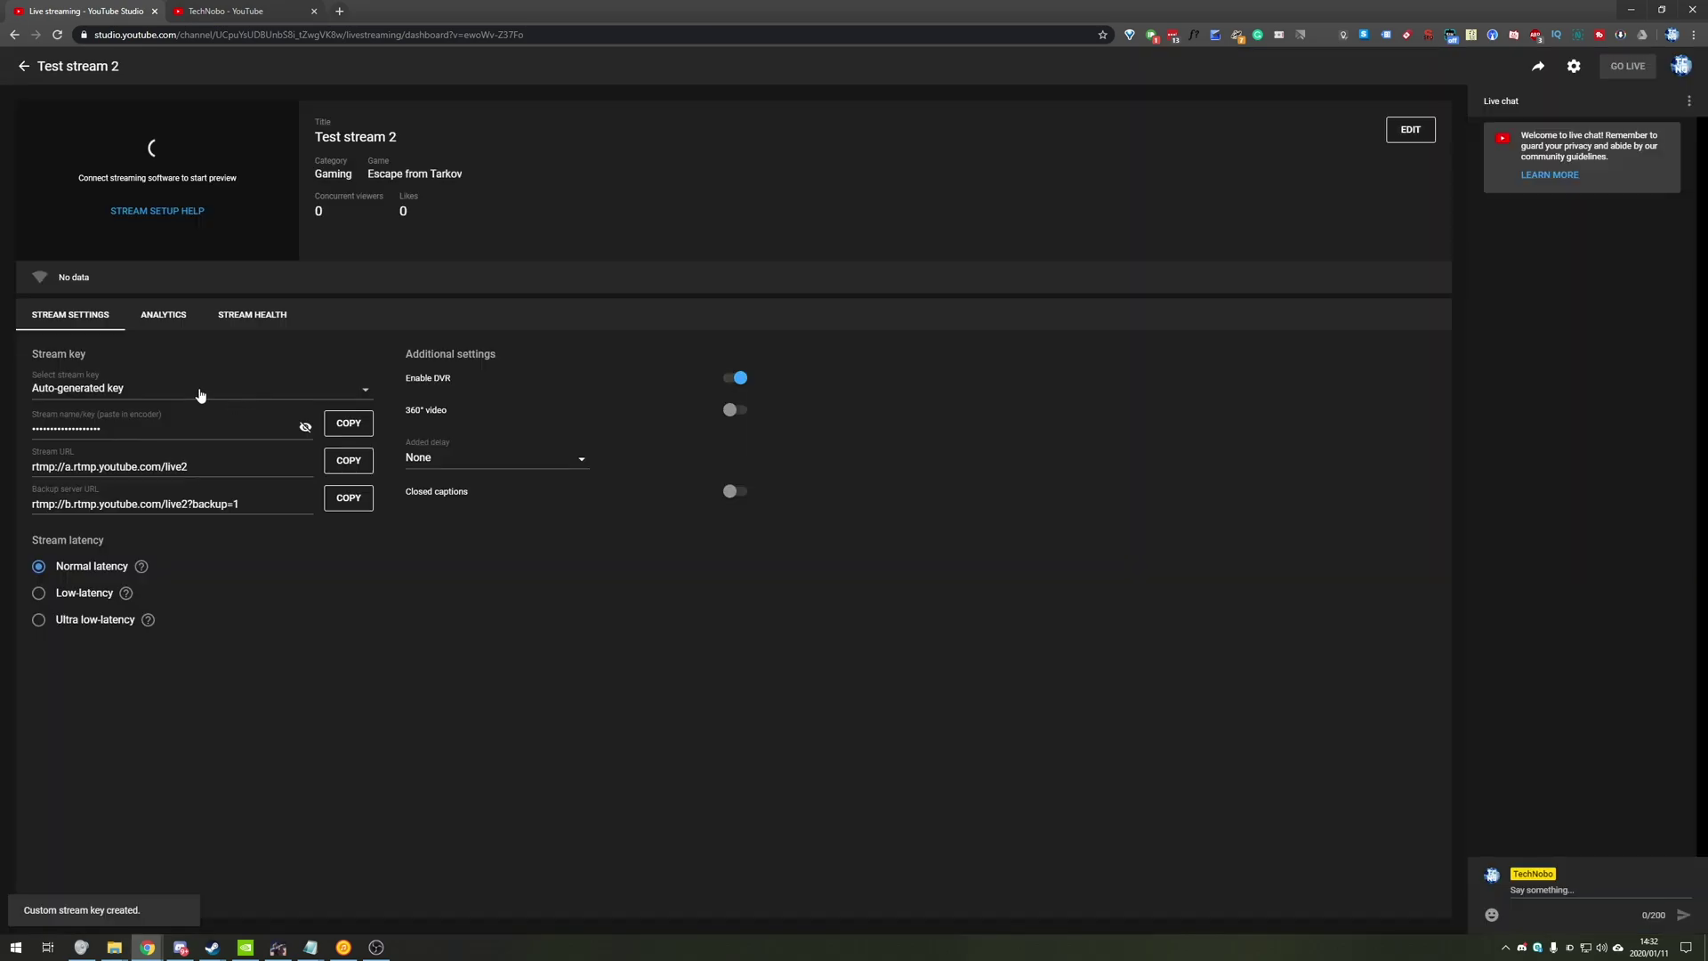
Assign the Pick me (Variable) key to Test stream 2.
{"action": "left_click", "coordinate": [182, 389]}
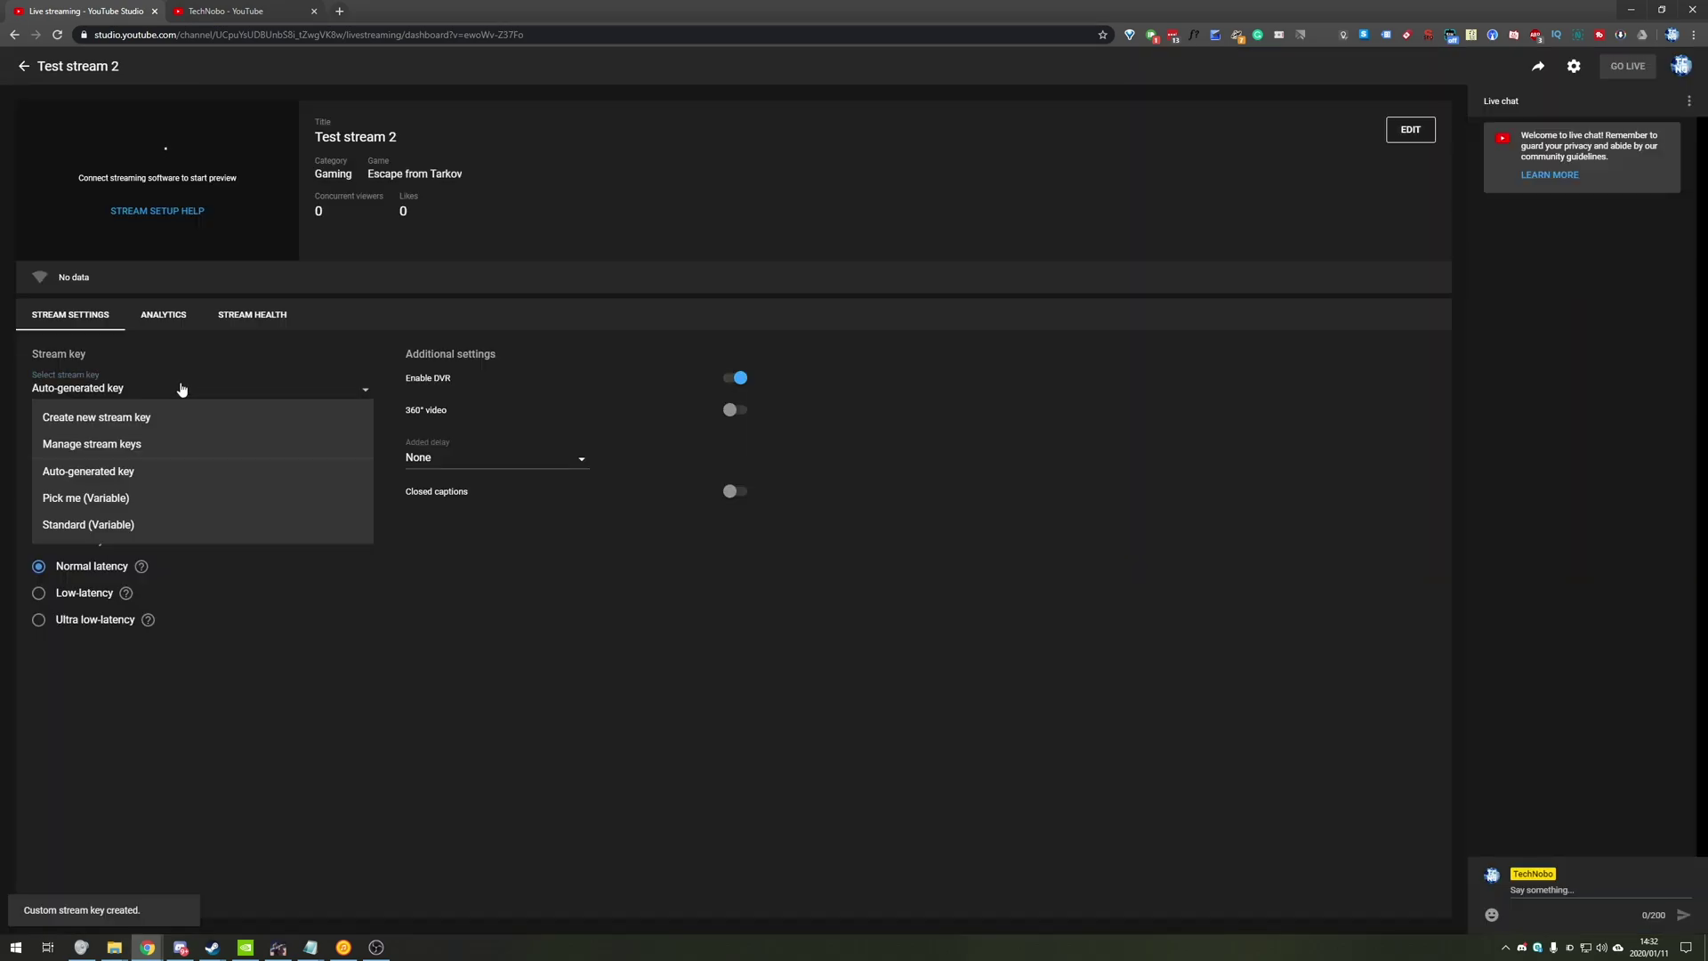
{"action": "left_click", "coordinate": [89, 498]}
{"action": "left_click", "coordinate": [107, 389]}
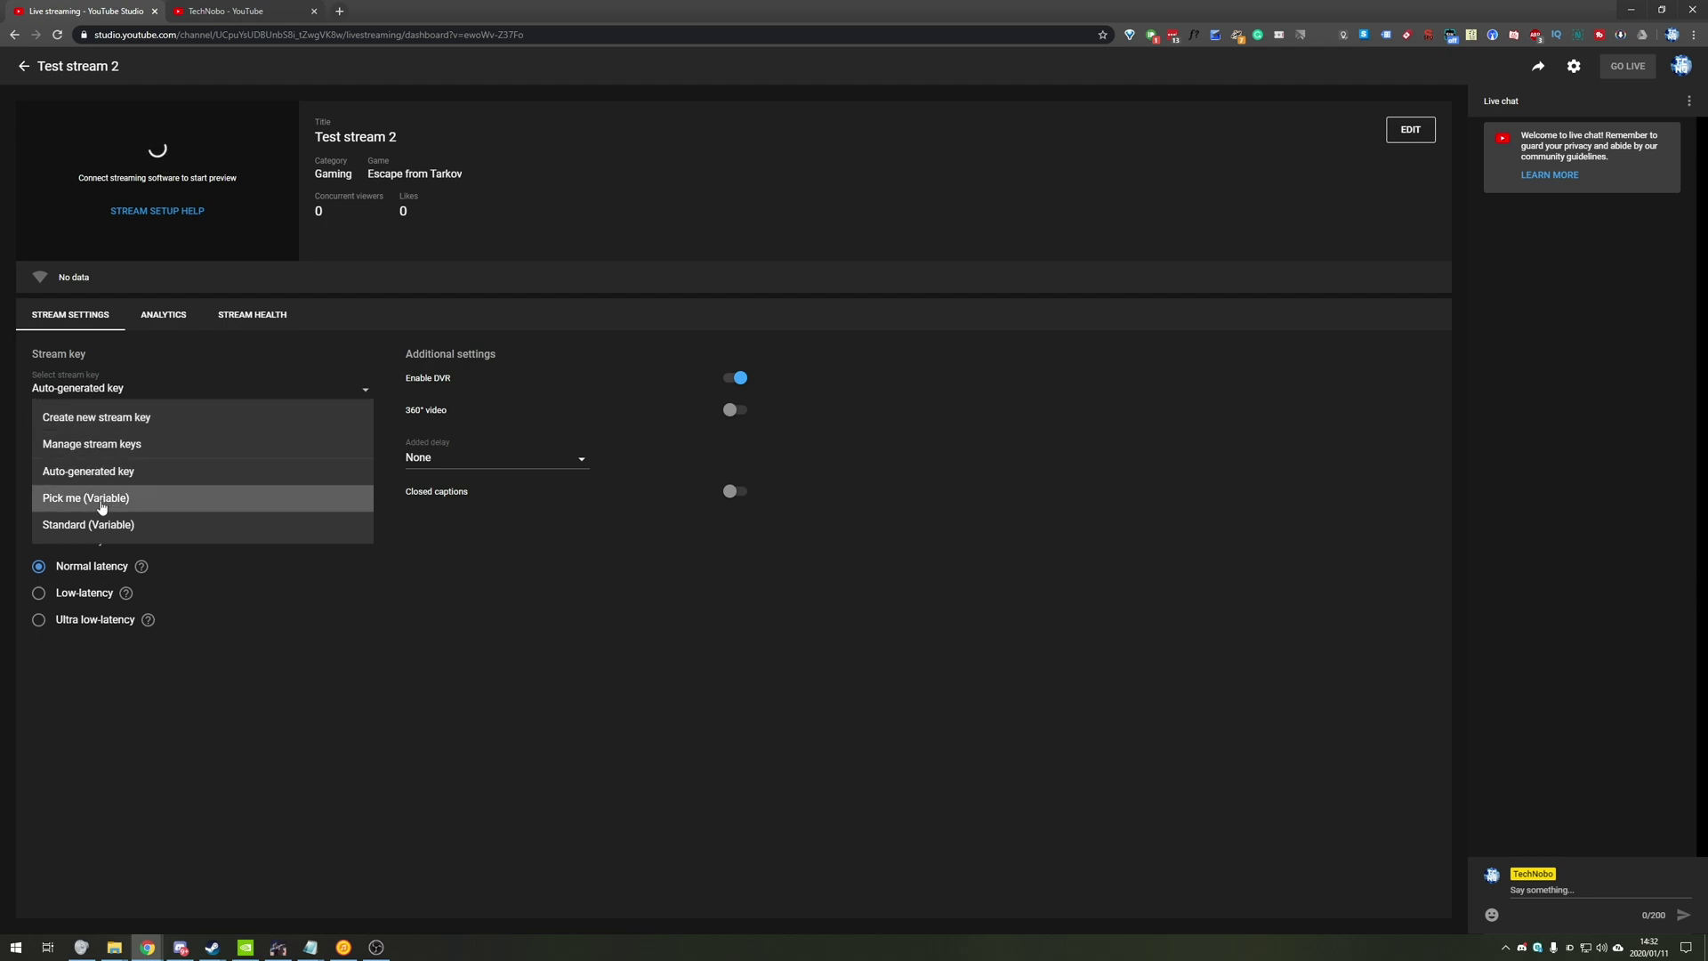
{"action": "left_click", "coordinate": [100, 499]}
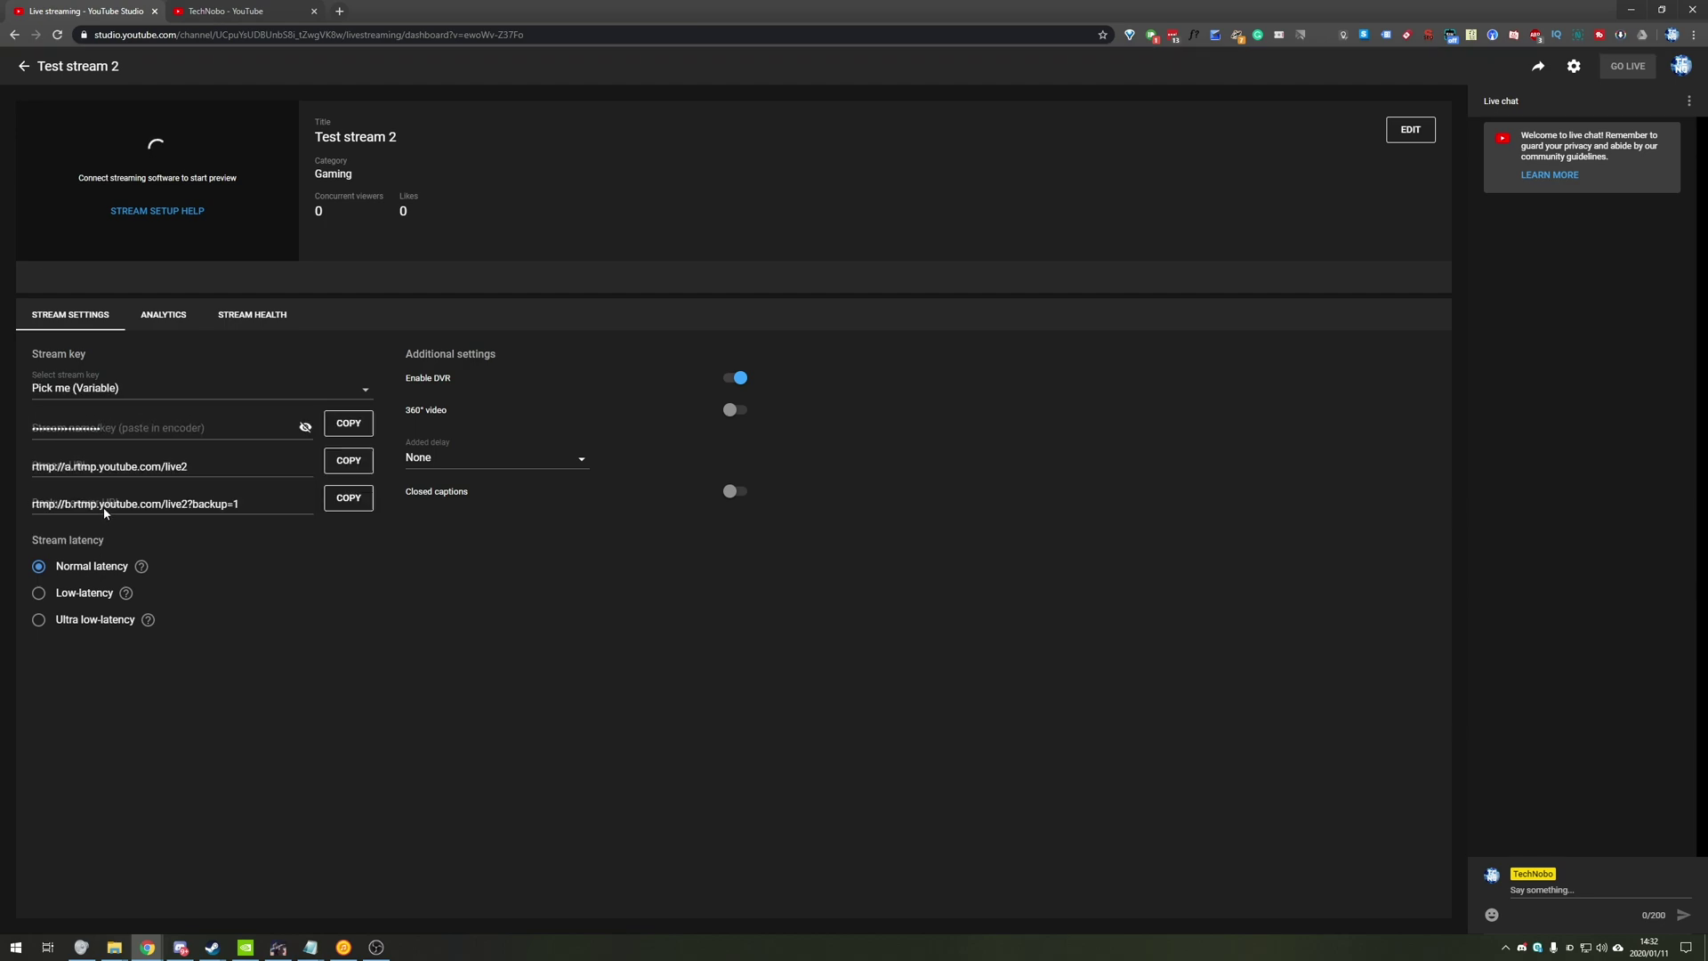
Copy the Pick me key, paste it into OBS's Stream Key field, and save the settings.
{"action": "left_click", "coordinate": [336, 426]}
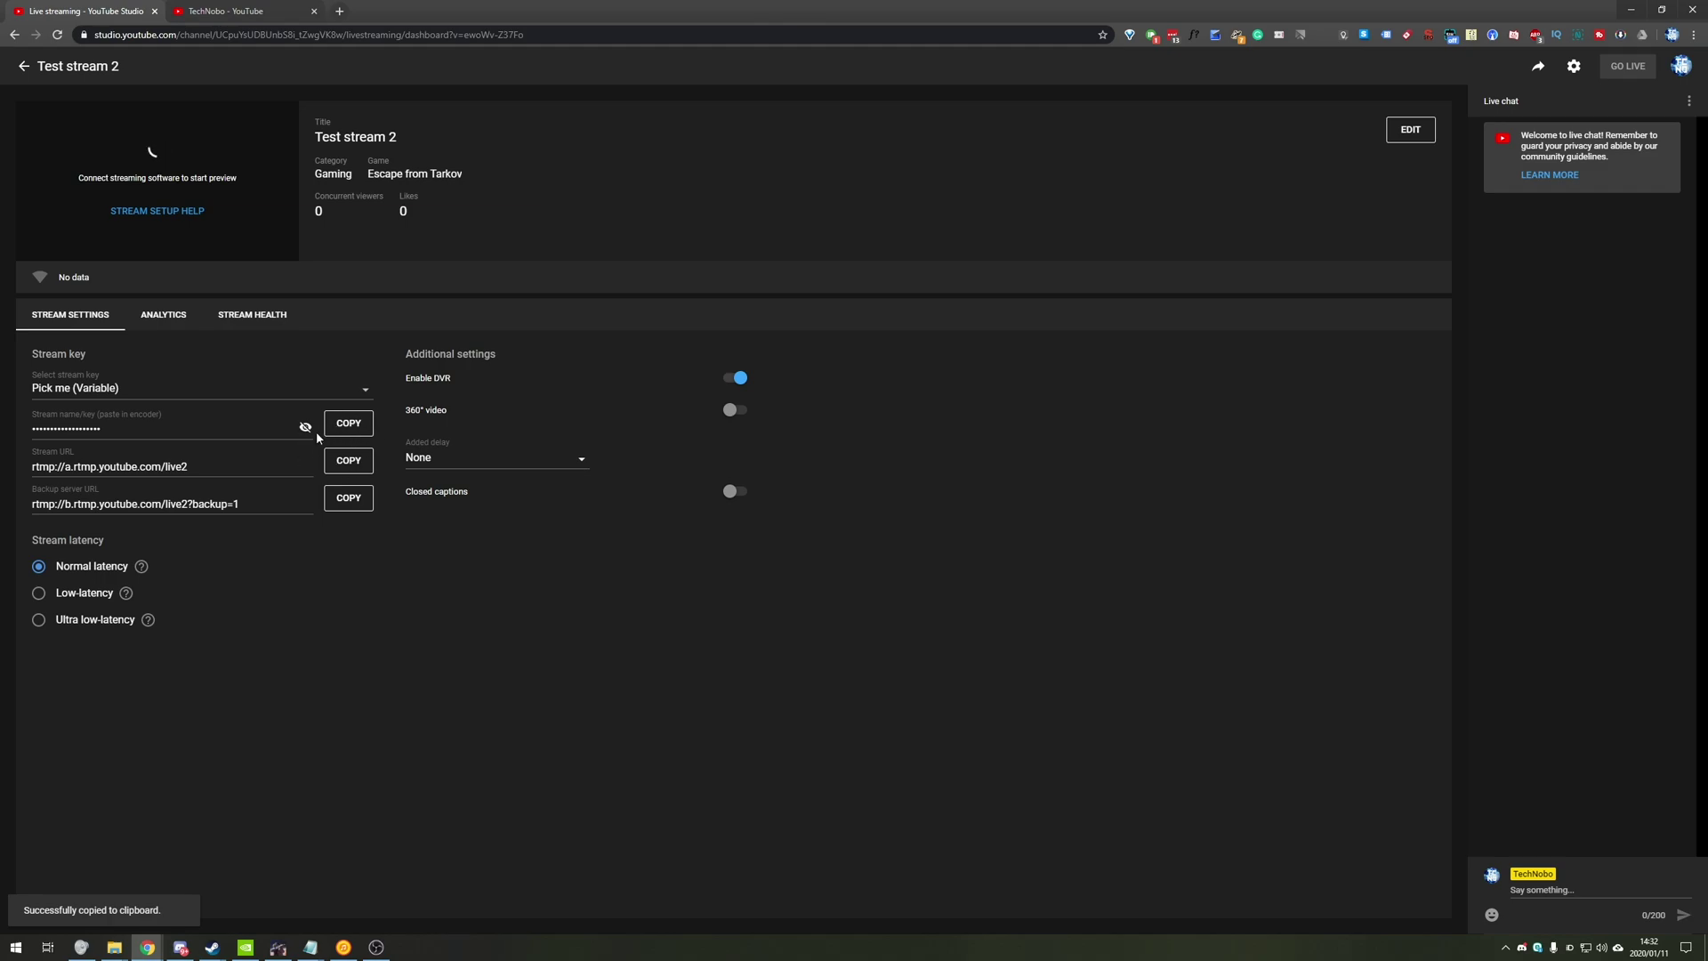
{"action": "left_click", "coordinate": [61, 392]}
{"action": "left_click", "coordinate": [92, 393]}
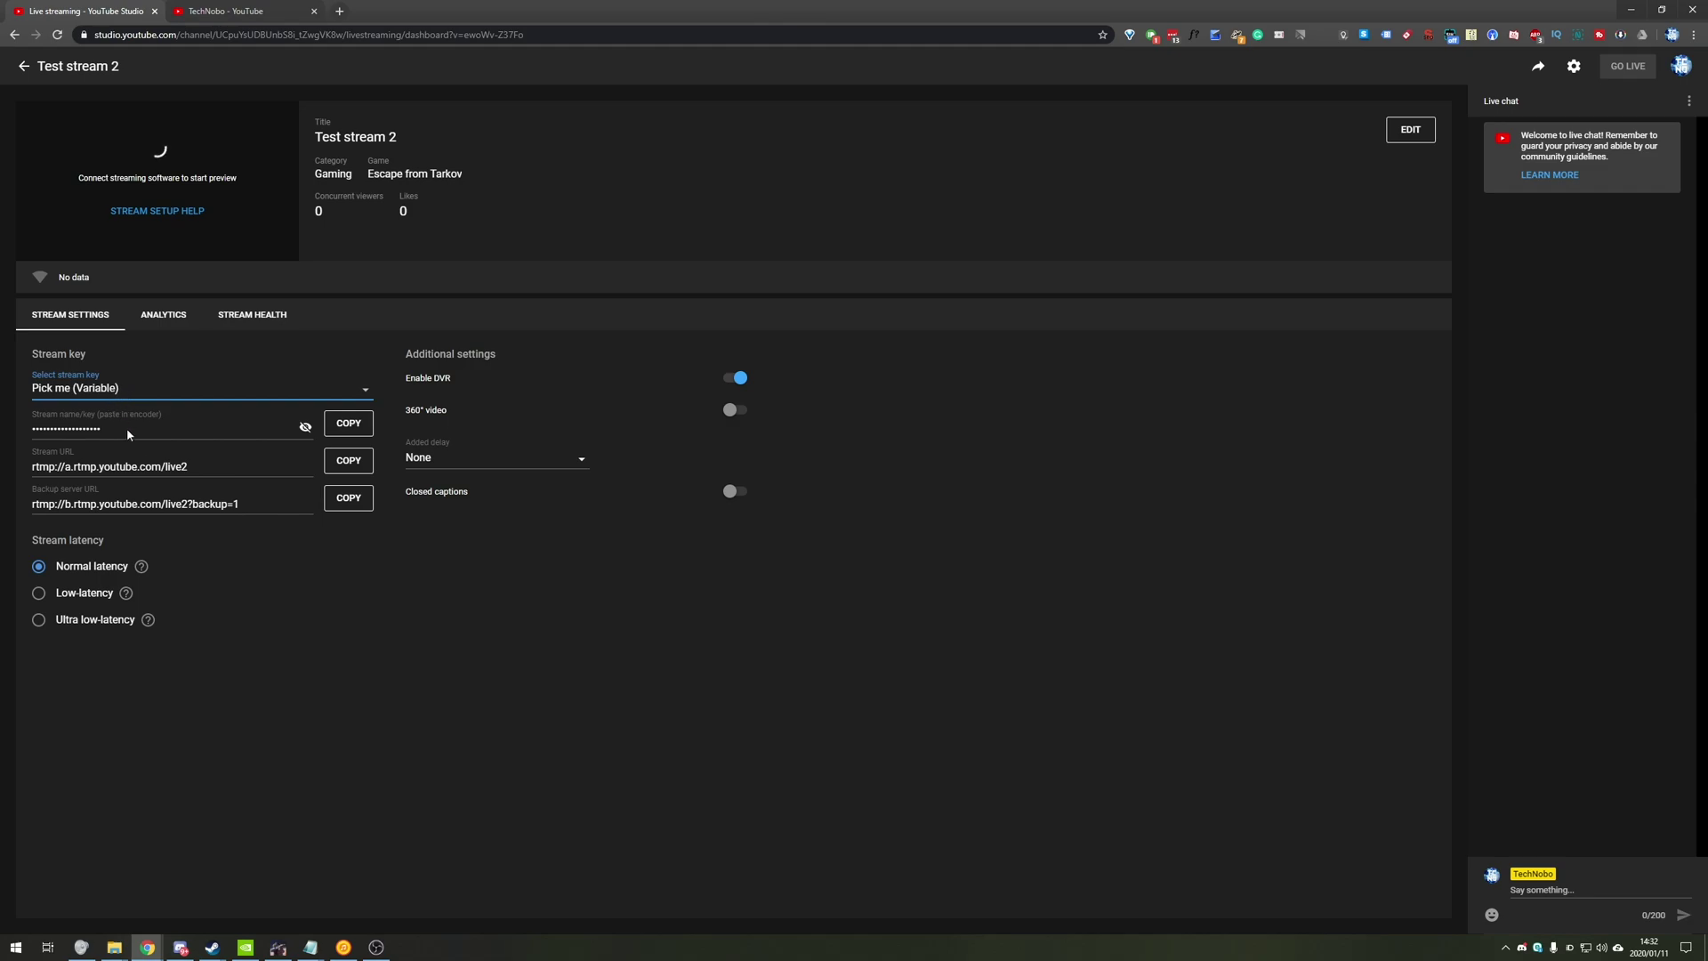
{"action": "left_click", "coordinate": [376, 946]}
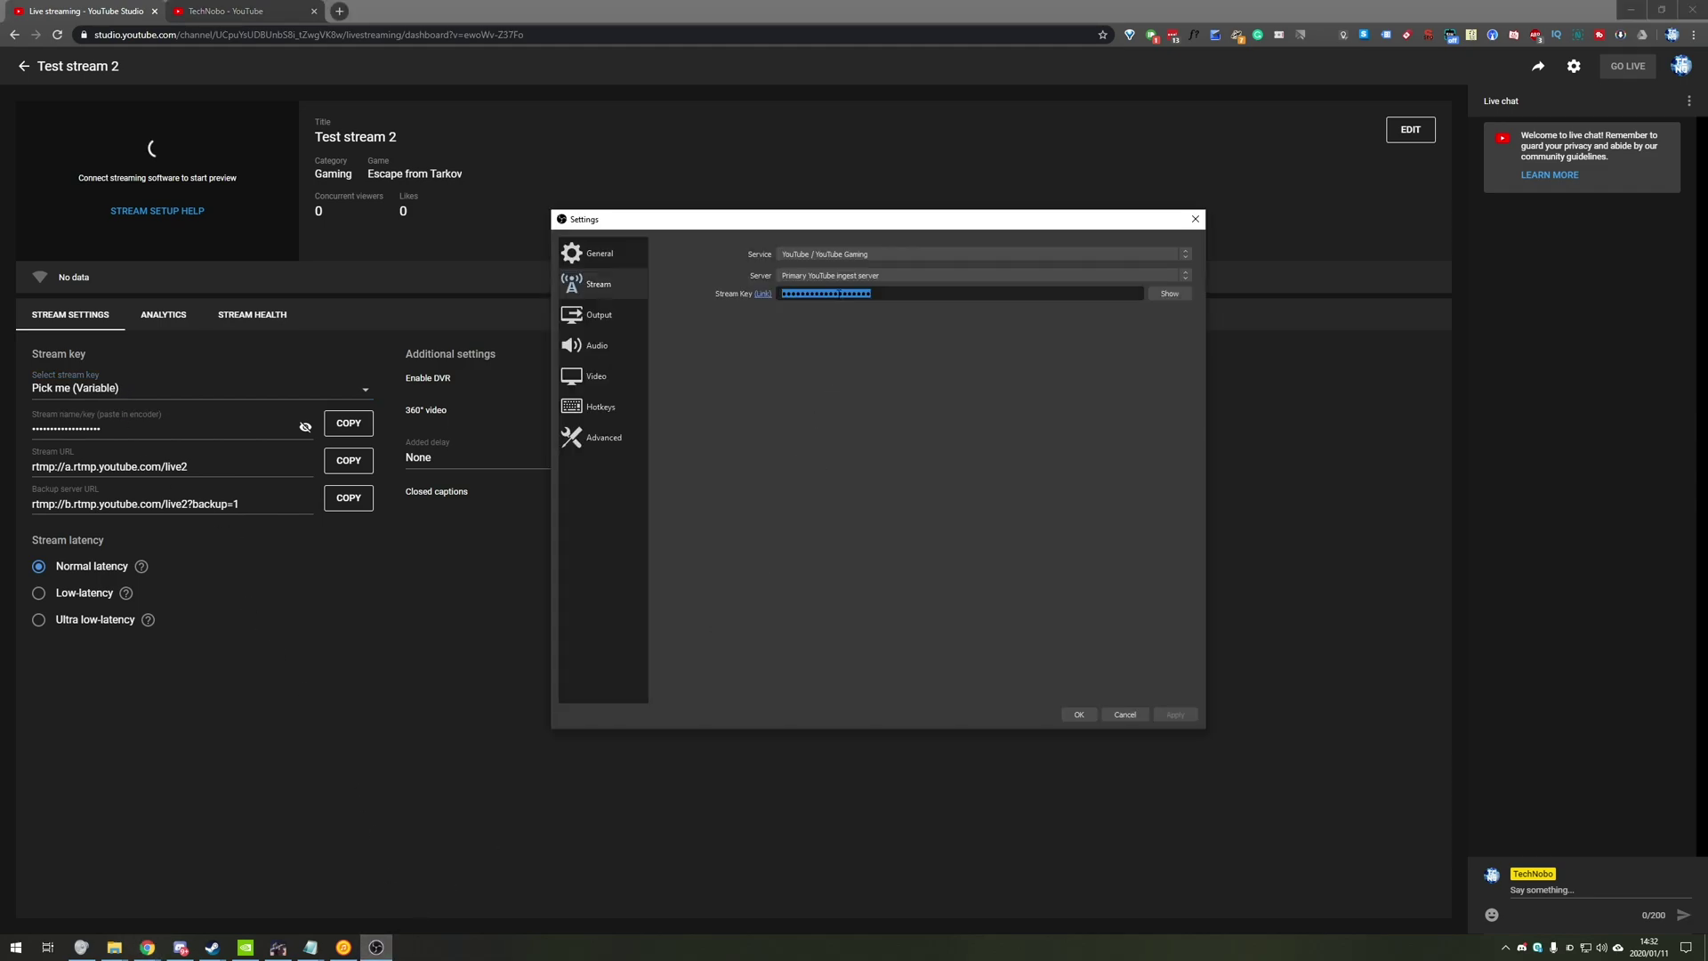
{"action": "right_click", "coordinate": [840, 294]}
{"action": "left_click", "coordinate": [863, 374]}
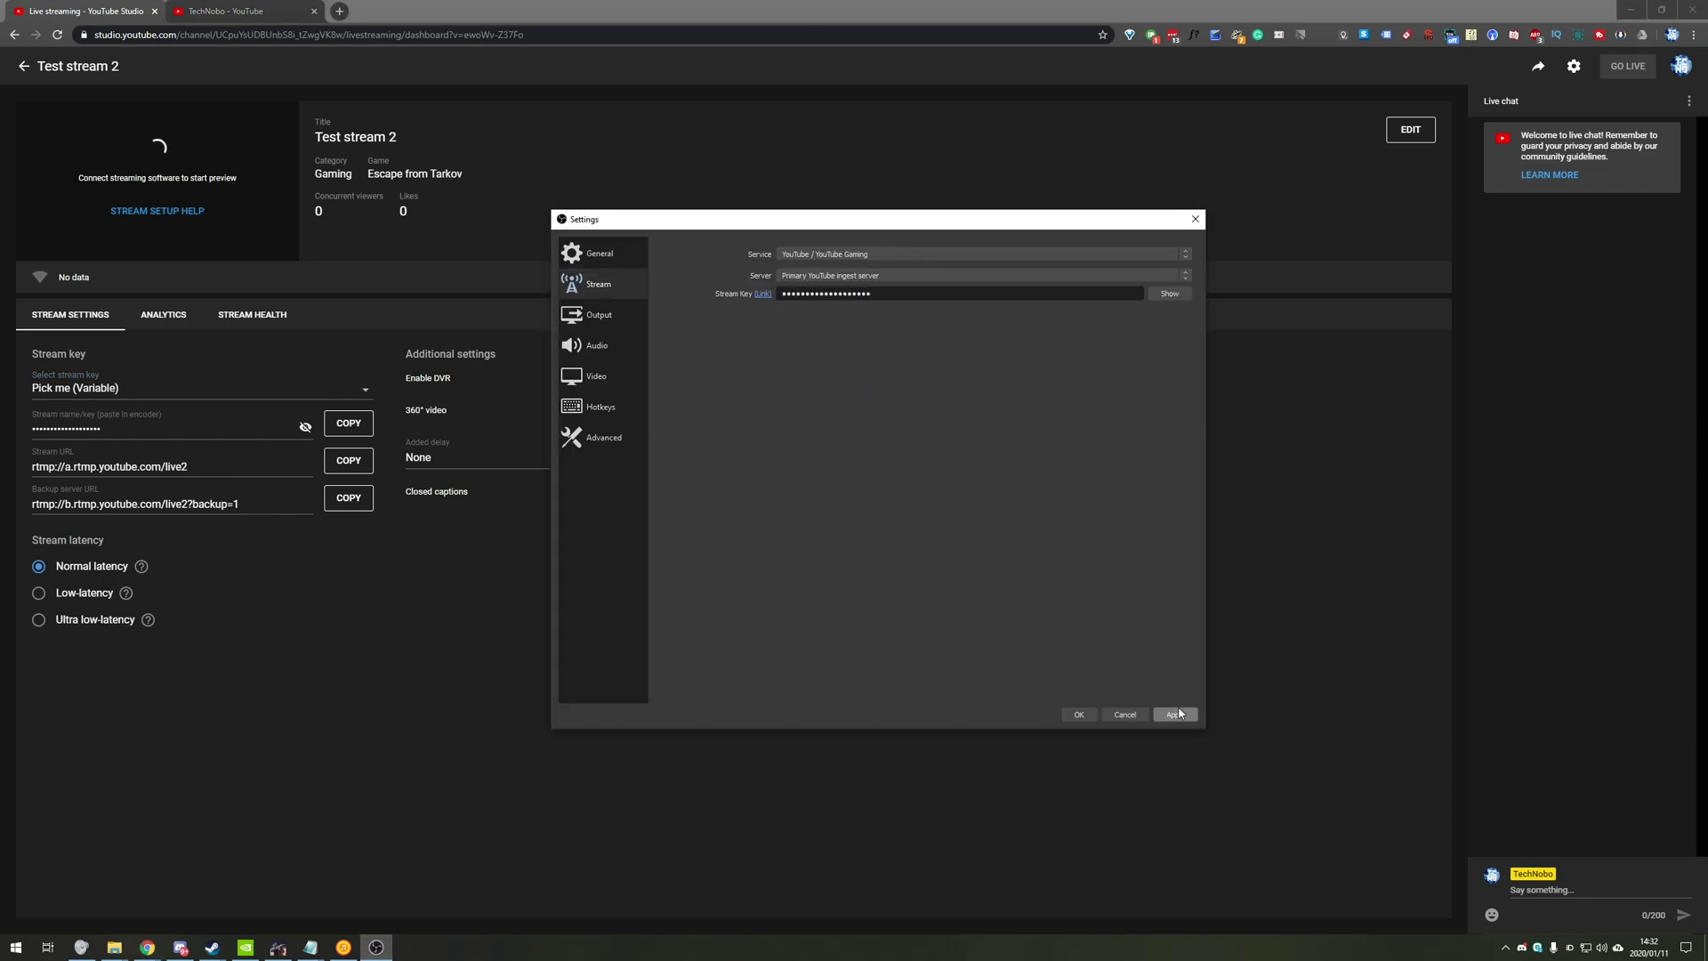
{"action": "left_click", "coordinate": [1083, 715]}
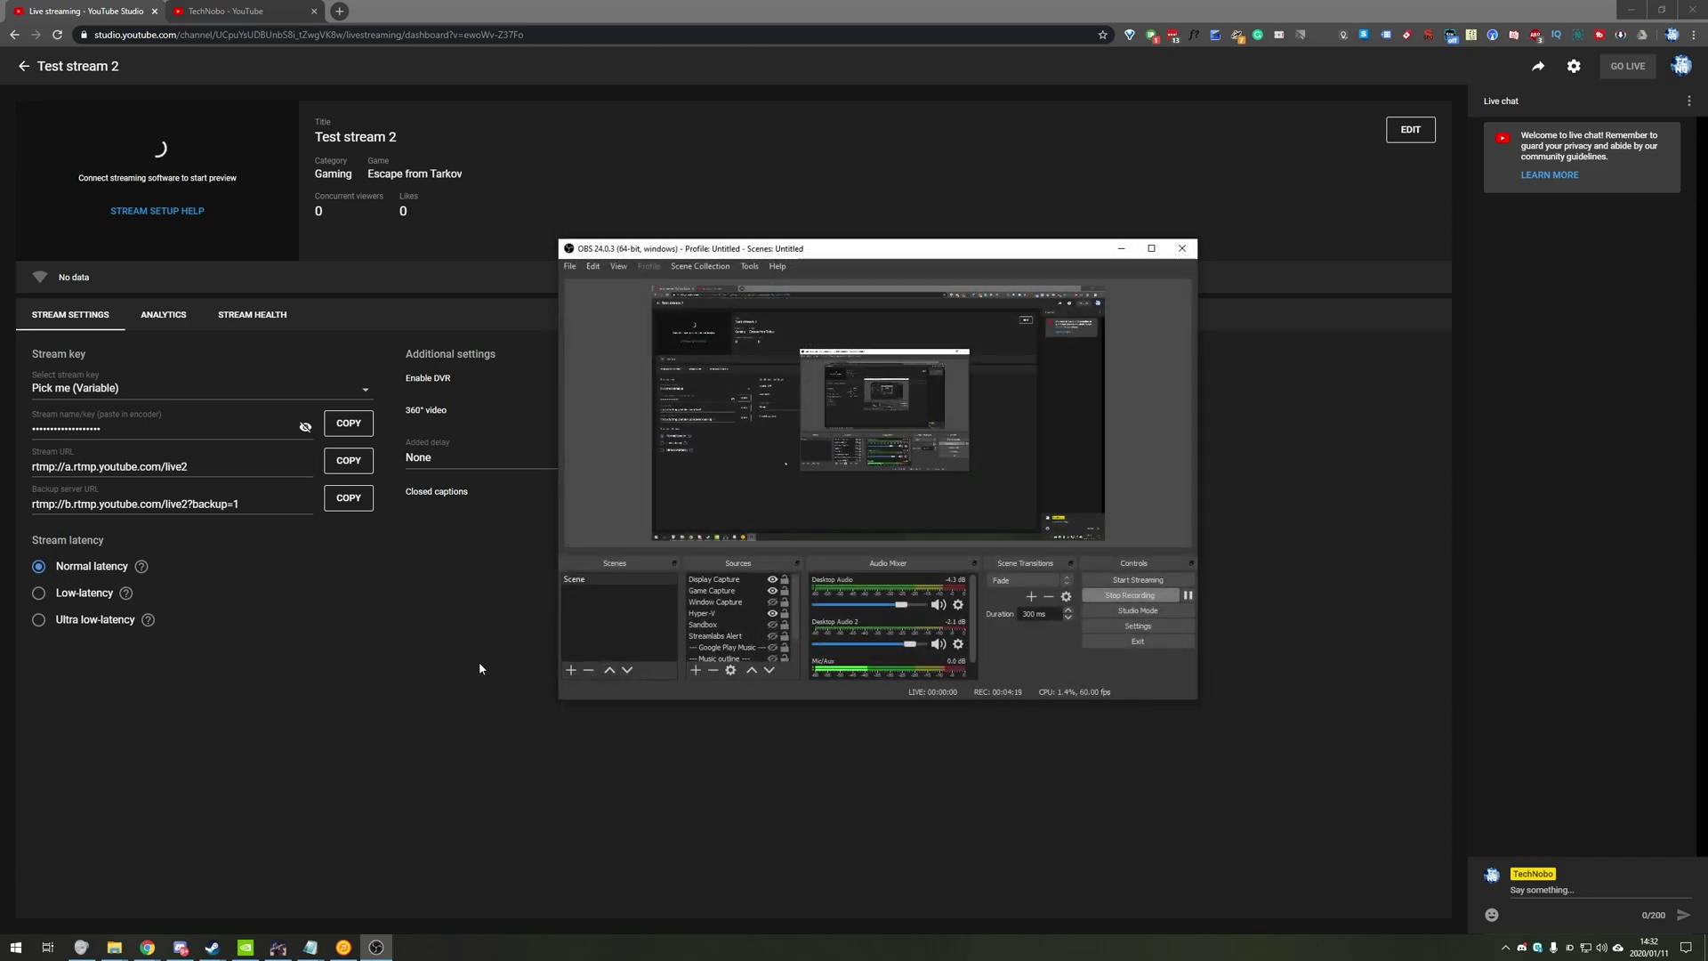
Try Ultra low-latency and Low-latency, settle on Normal latency, then select the backup server URL.
{"action": "left_click", "coordinate": [399, 655]}
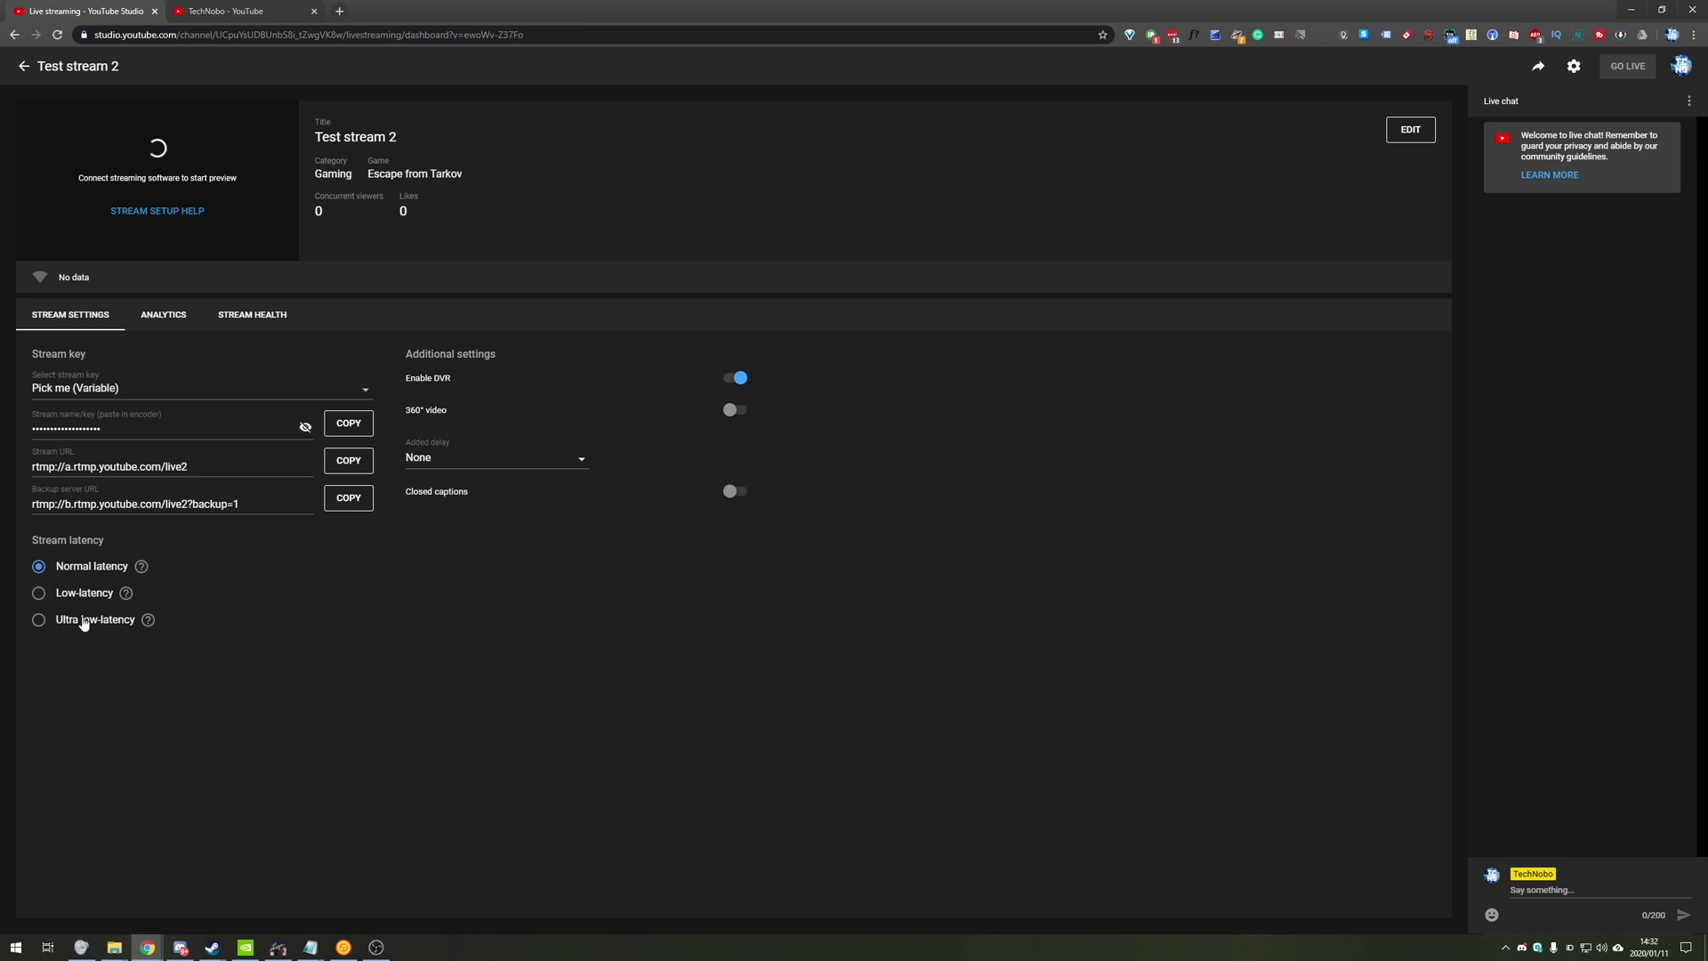
{"action": "left_click", "coordinate": [140, 623]}
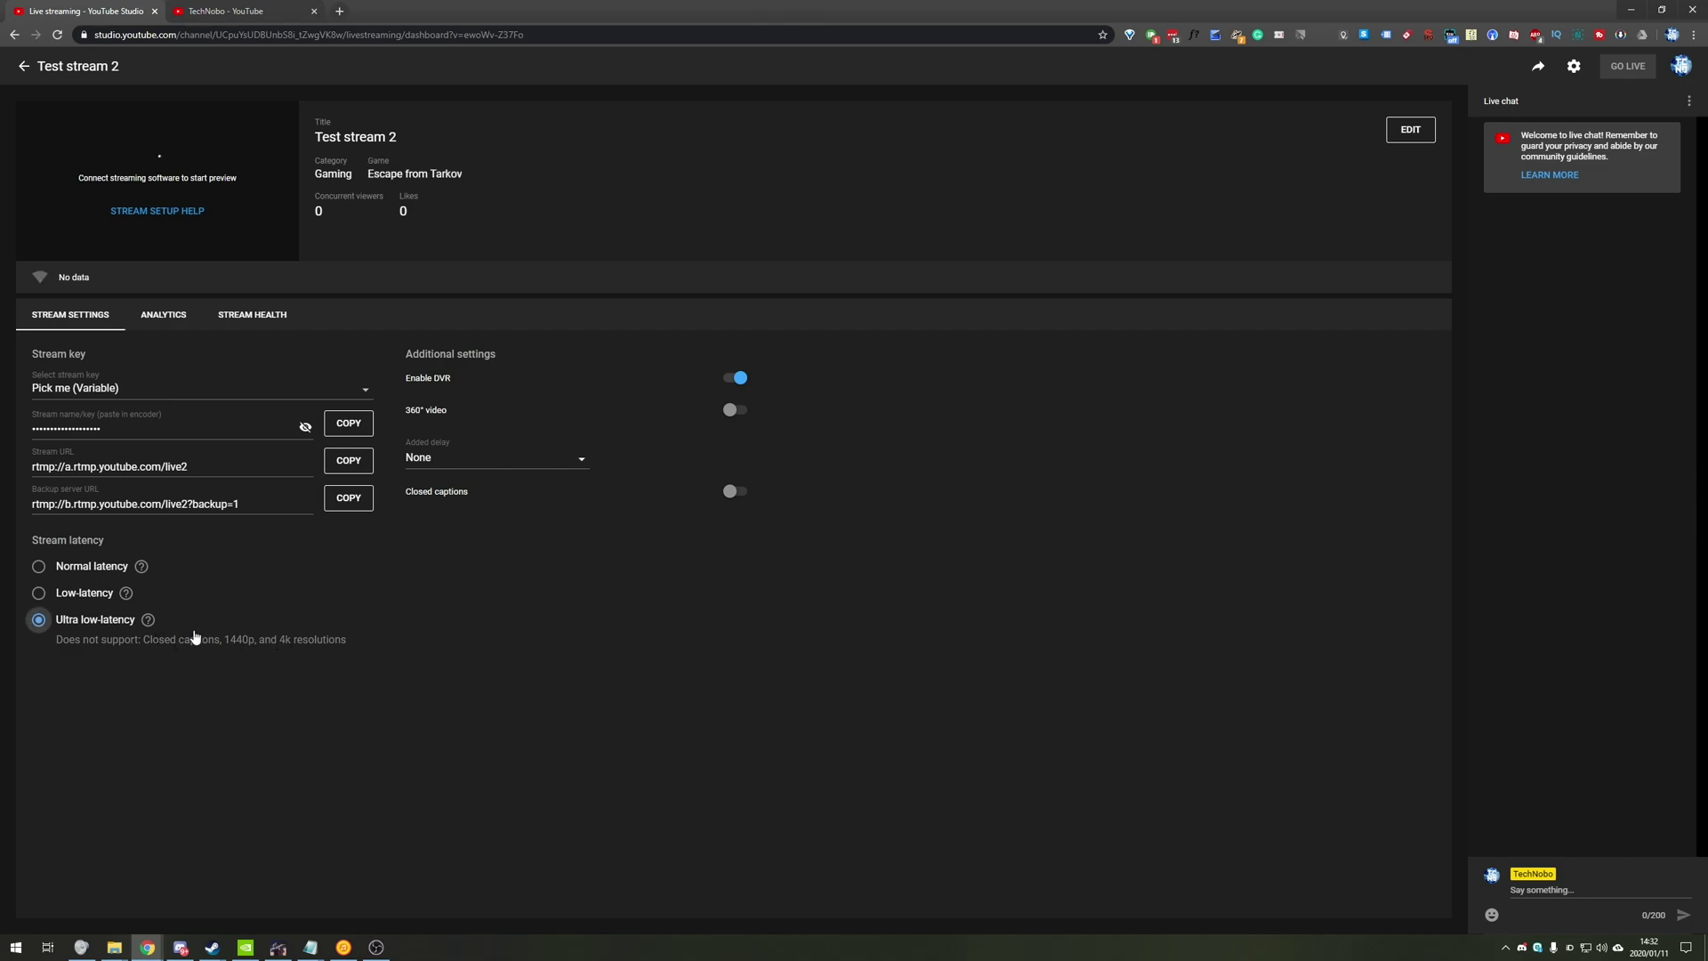
{"action": "left_click", "coordinate": [80, 597]}
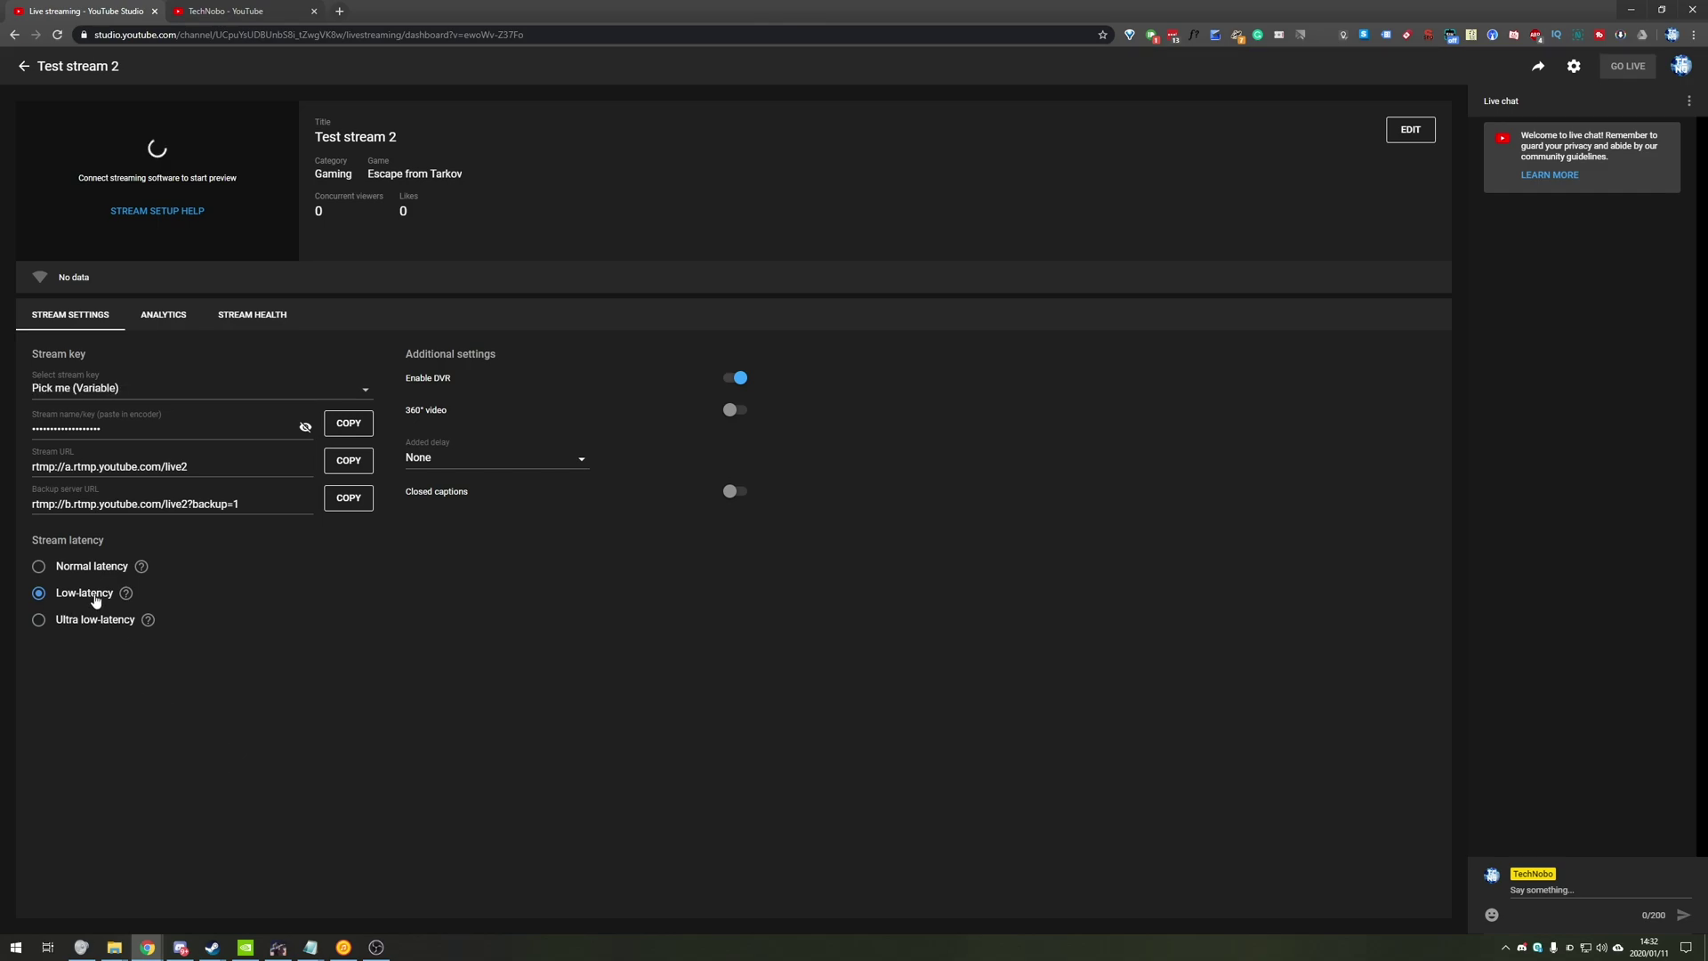
{"action": "left_click", "coordinate": [376, 947]}
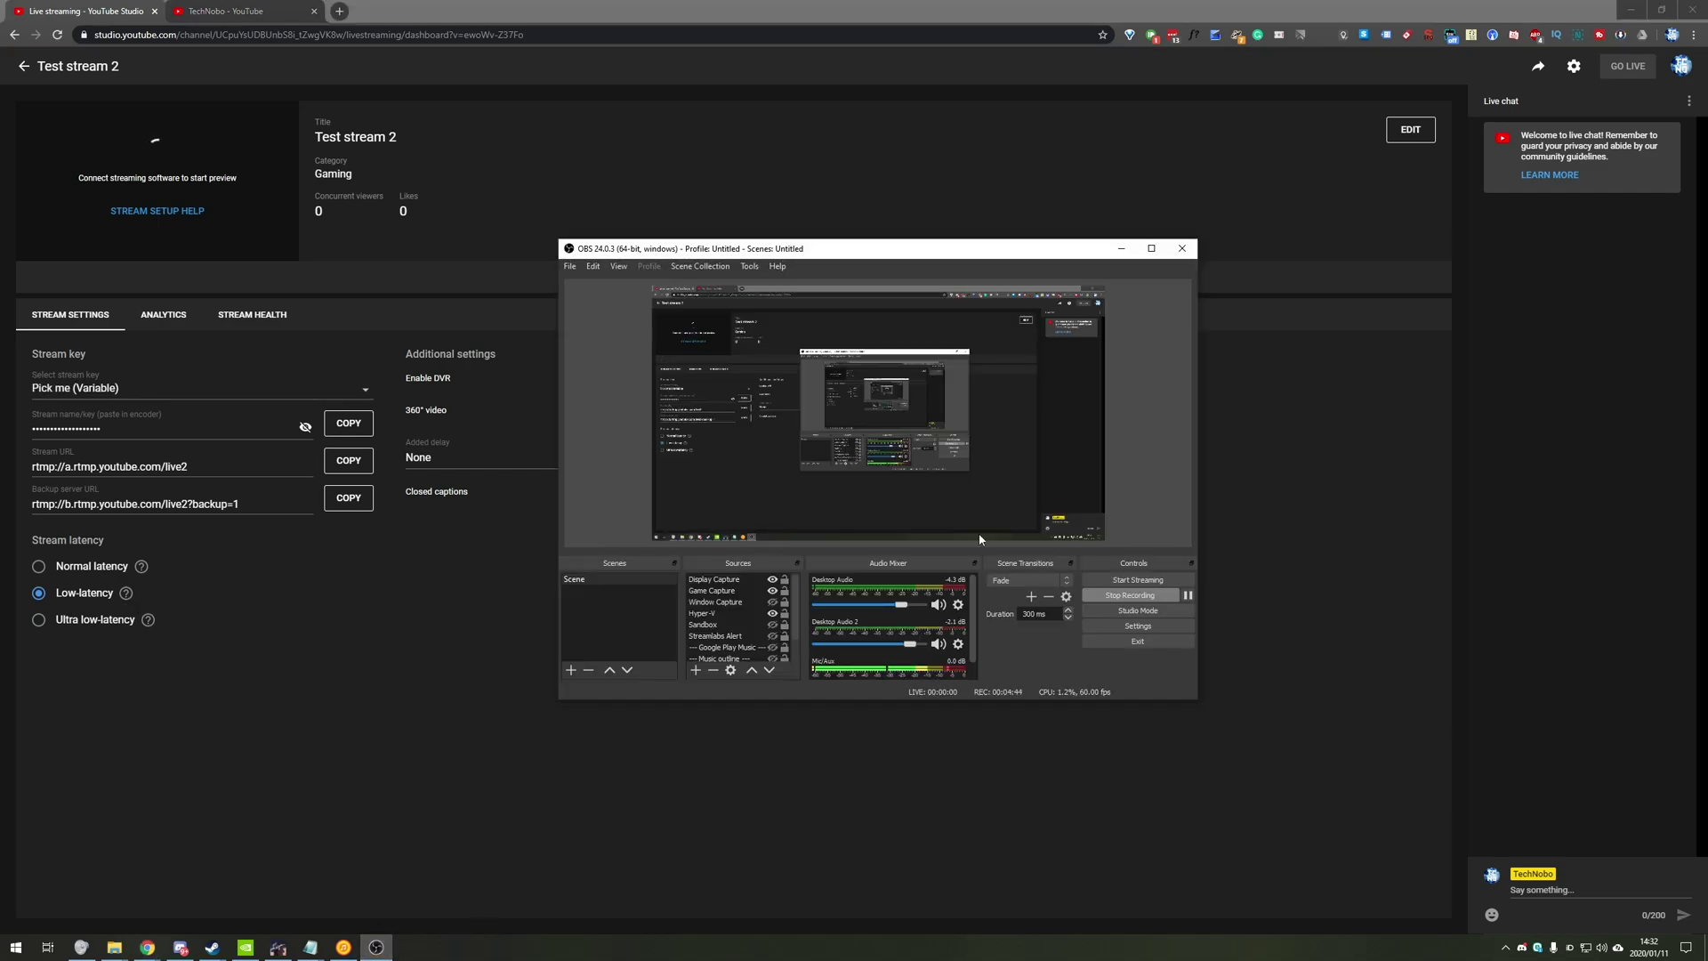
{"action": "key", "text": "alt+Tab"}
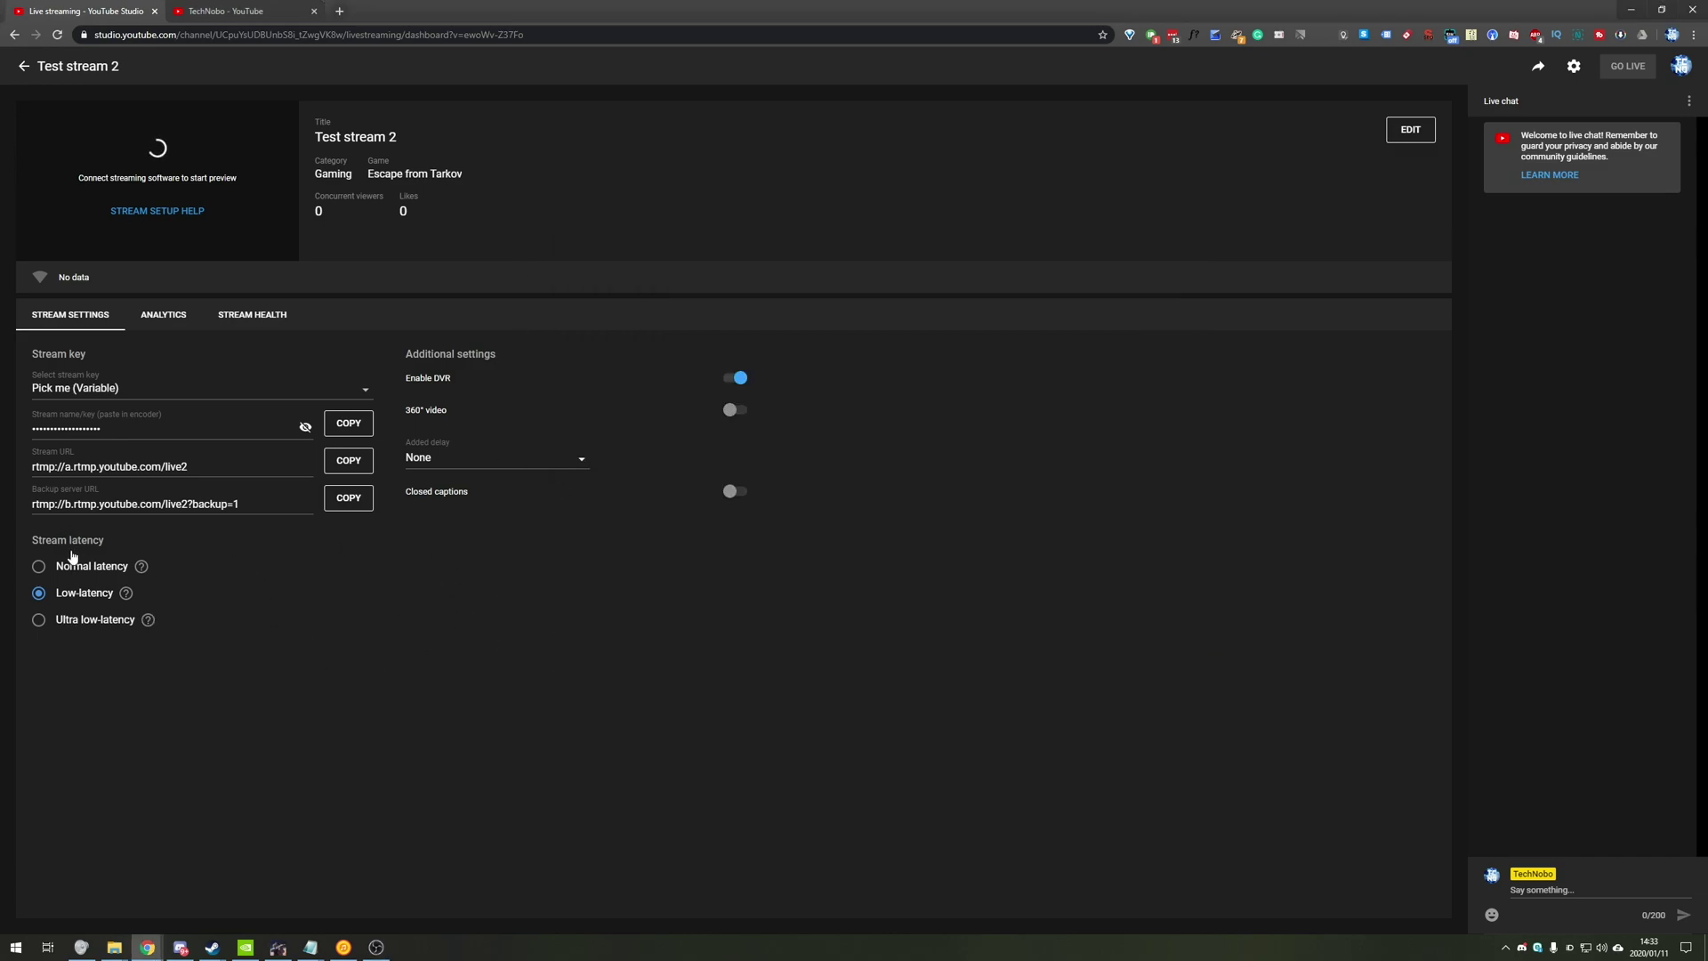
{"action": "left_click", "coordinate": [77, 622]}
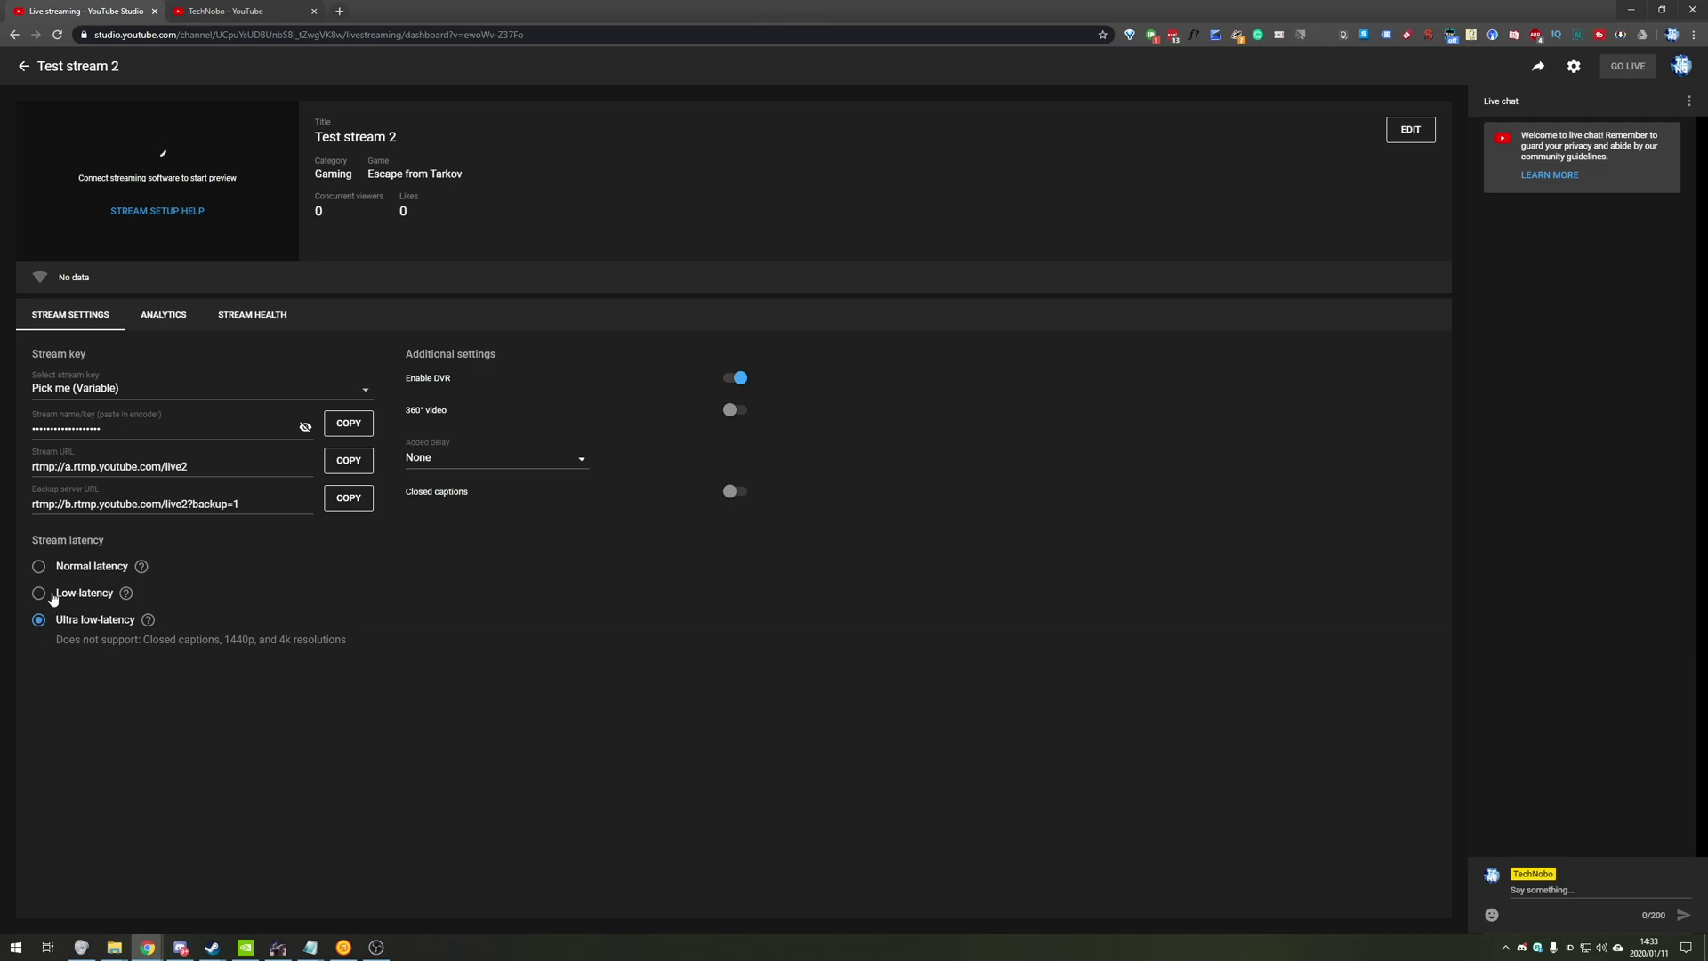
{"action": "left_click", "coordinate": [51, 595]}
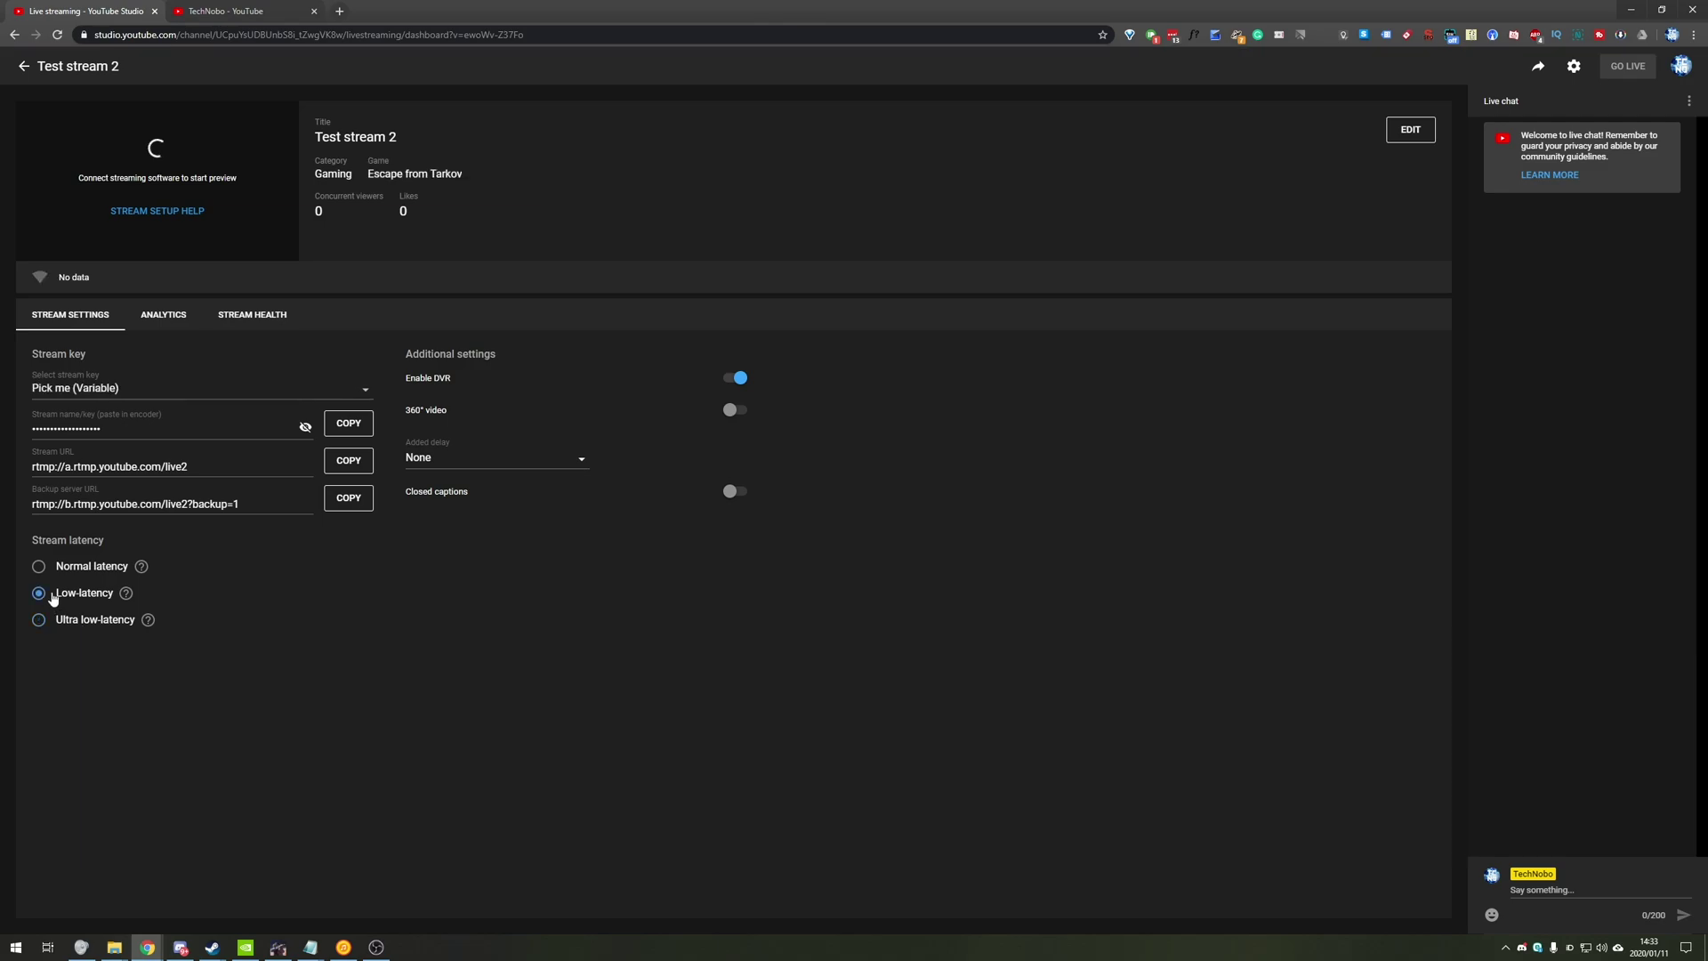
{"action": "left_click", "coordinate": [64, 569]}
{"action": "left_click_drag", "start_coordinate": [205, 467], "coordinate": [37, 504]}
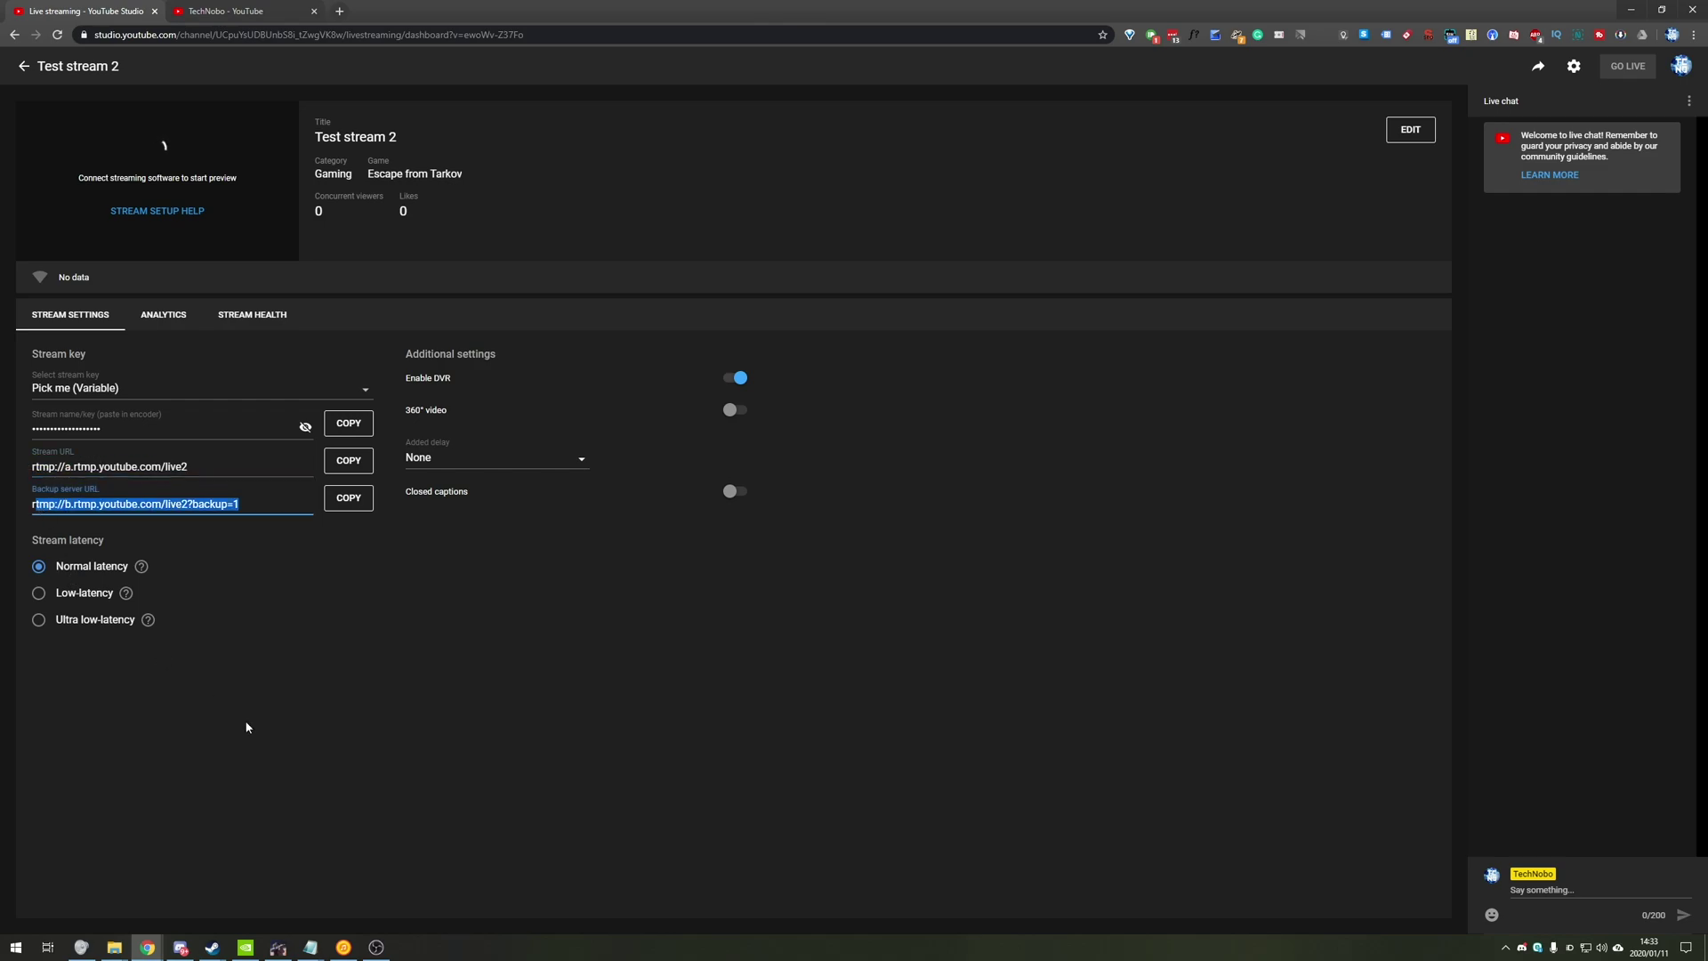
Set the OBS stream Service to YouTube / YouTube Gaming, apply with OK, and return to Chrome.
{"action": "left_click", "coordinate": [376, 946]}
{"action": "left_click", "coordinate": [1139, 626]}
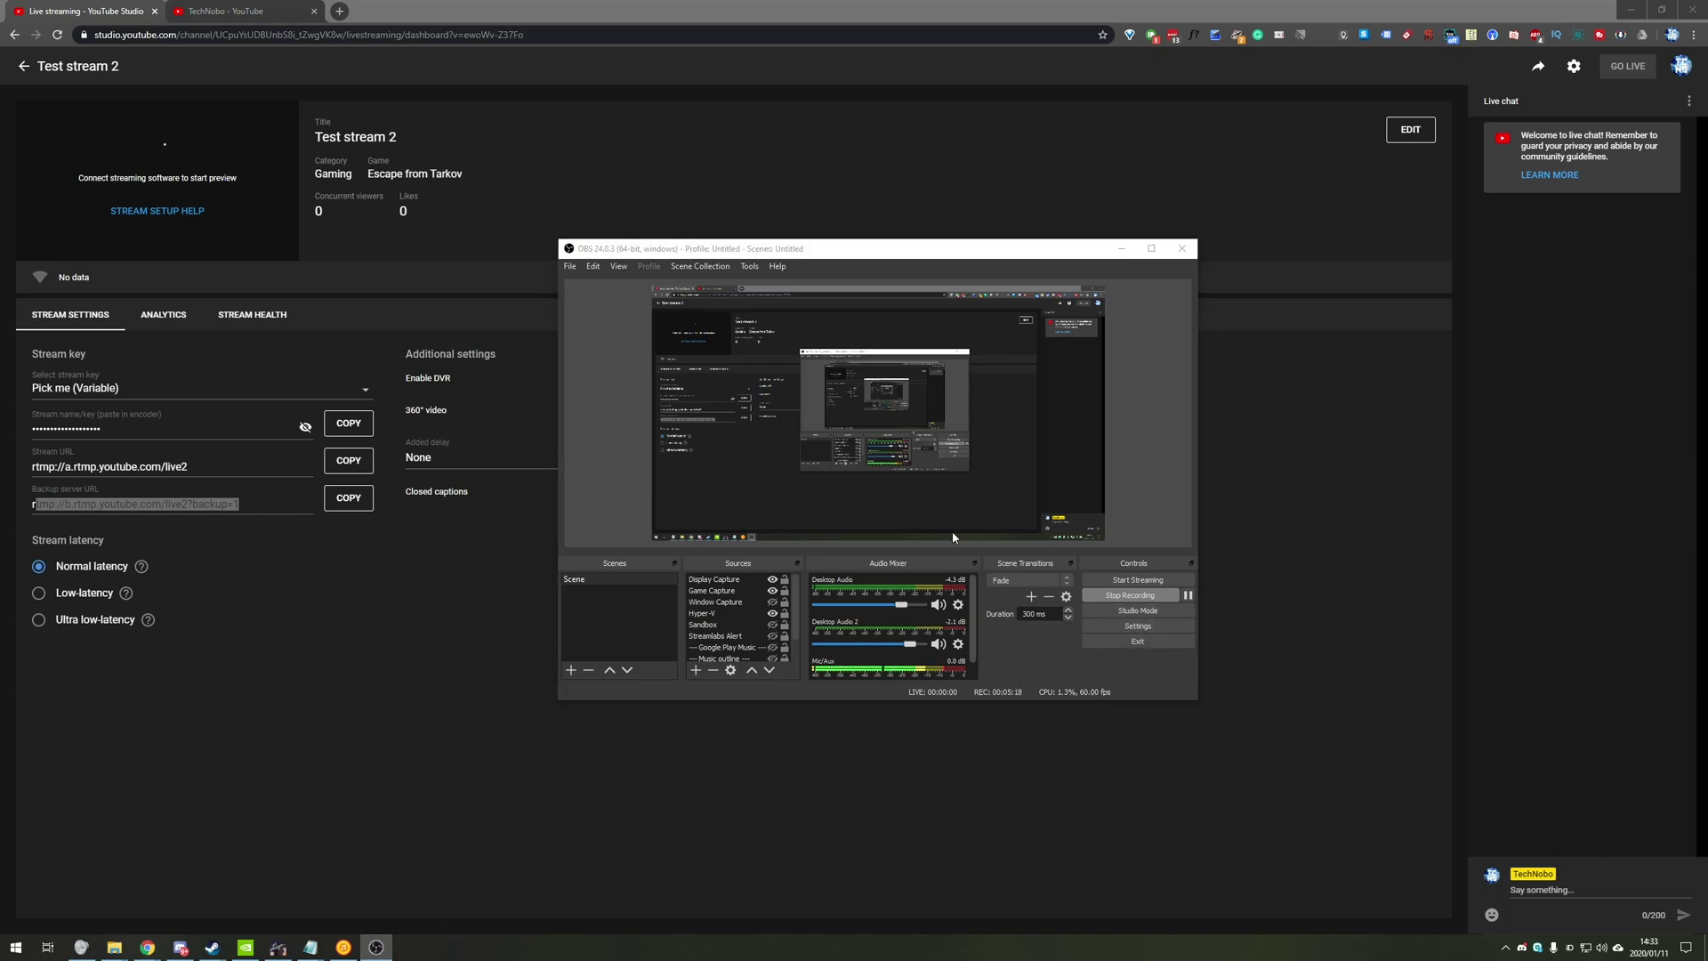
{"action": "left_click", "coordinate": [597, 284]}
{"action": "left_click", "coordinate": [831, 256]}
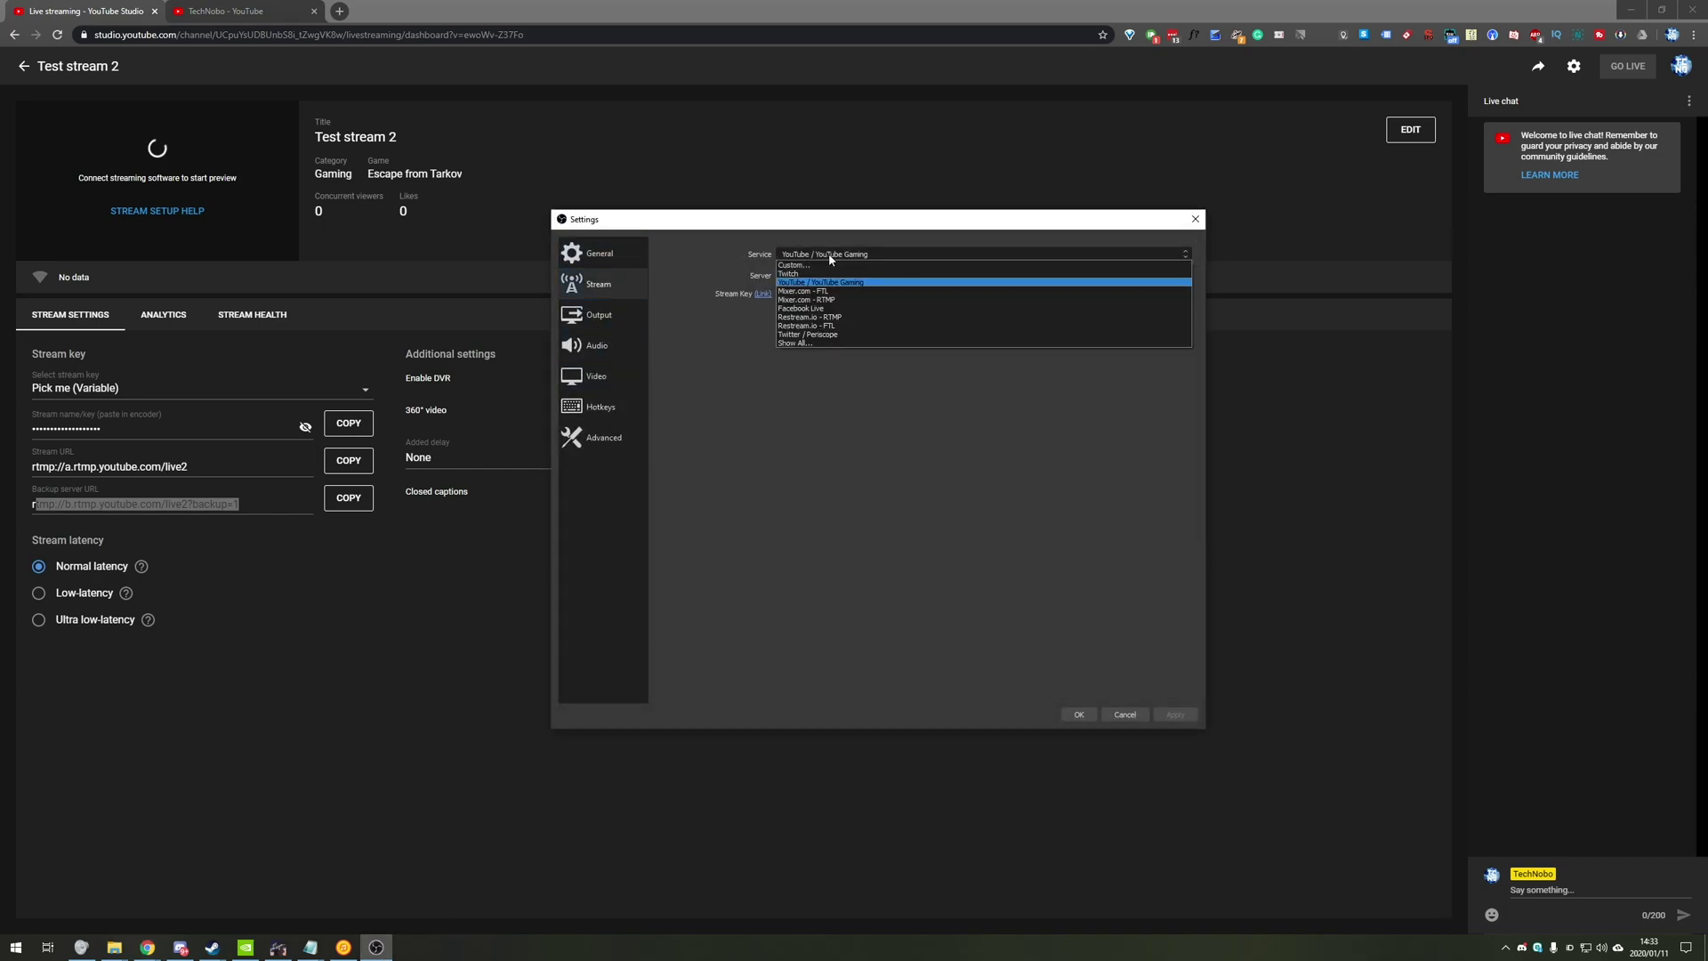
{"action": "left_click", "coordinate": [832, 254]}
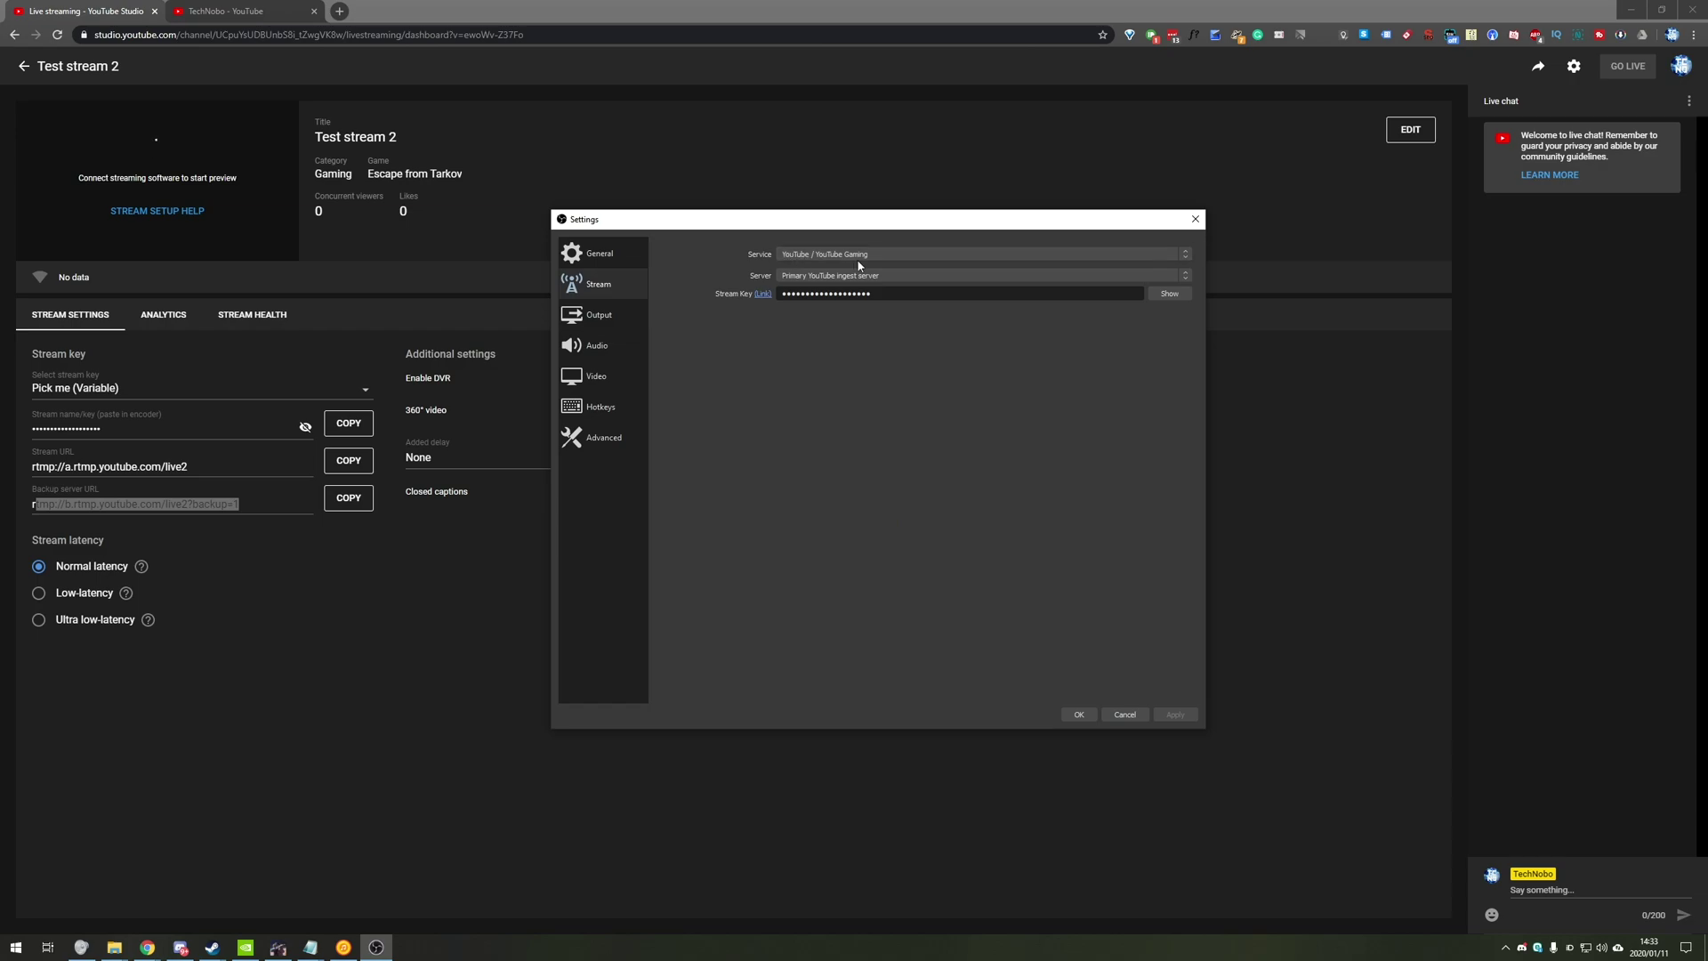
{"action": "left_click", "coordinate": [856, 255]}
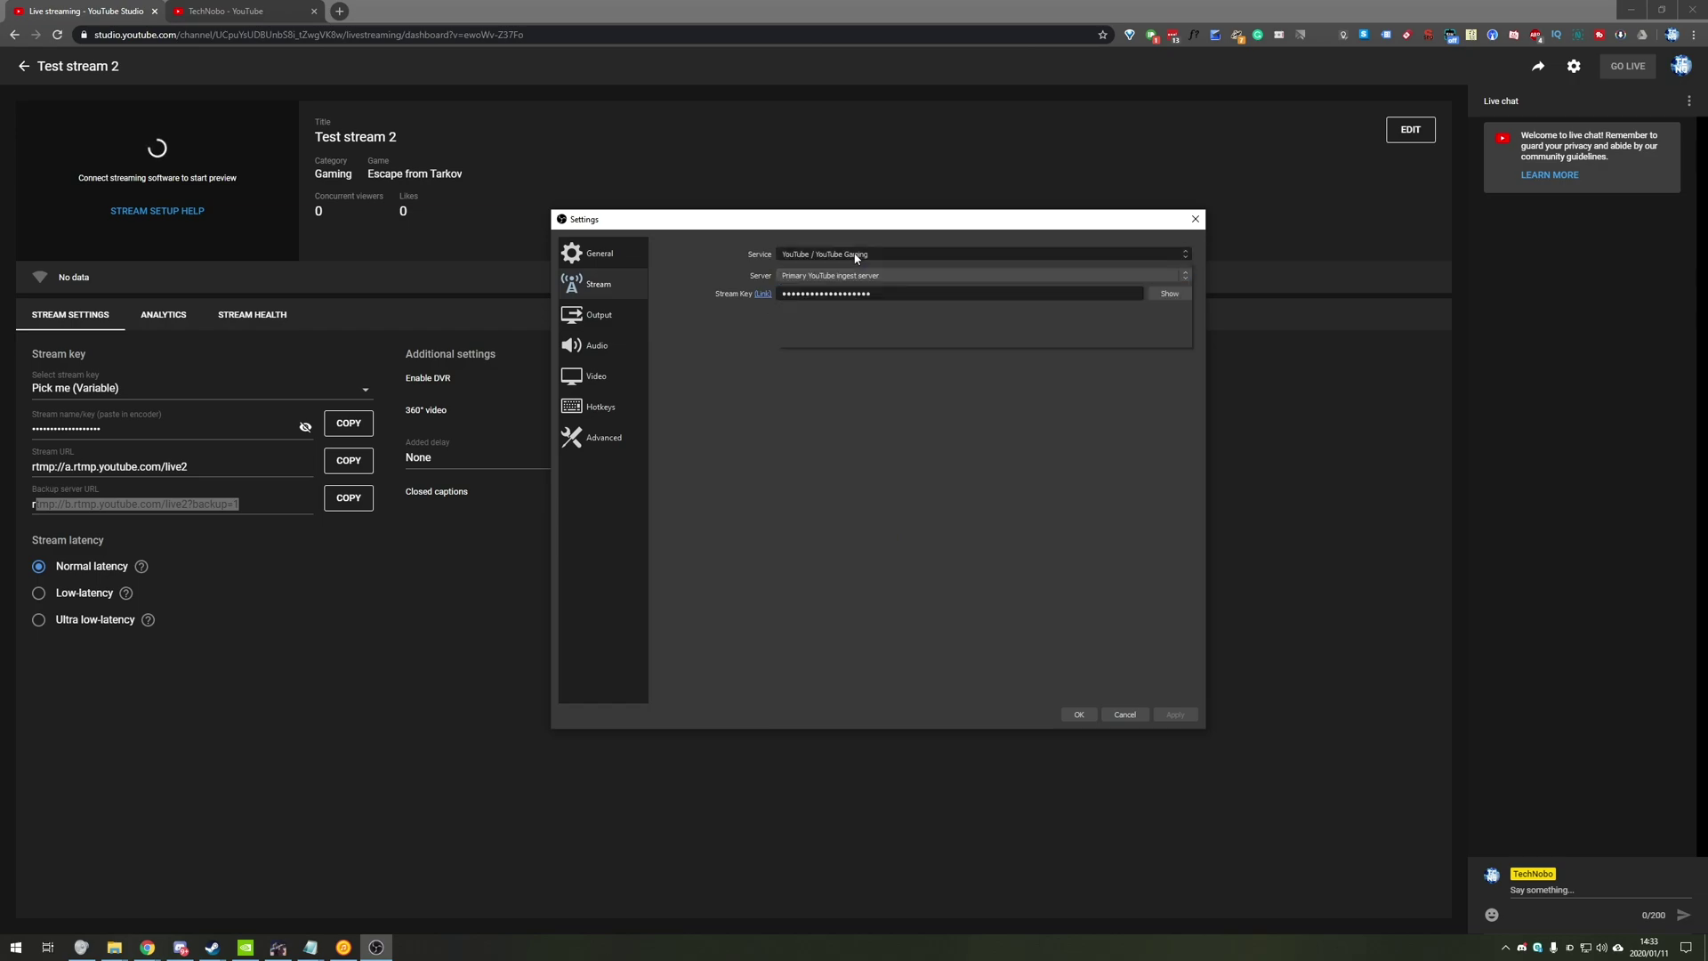
{"action": "left_click", "coordinate": [831, 265]}
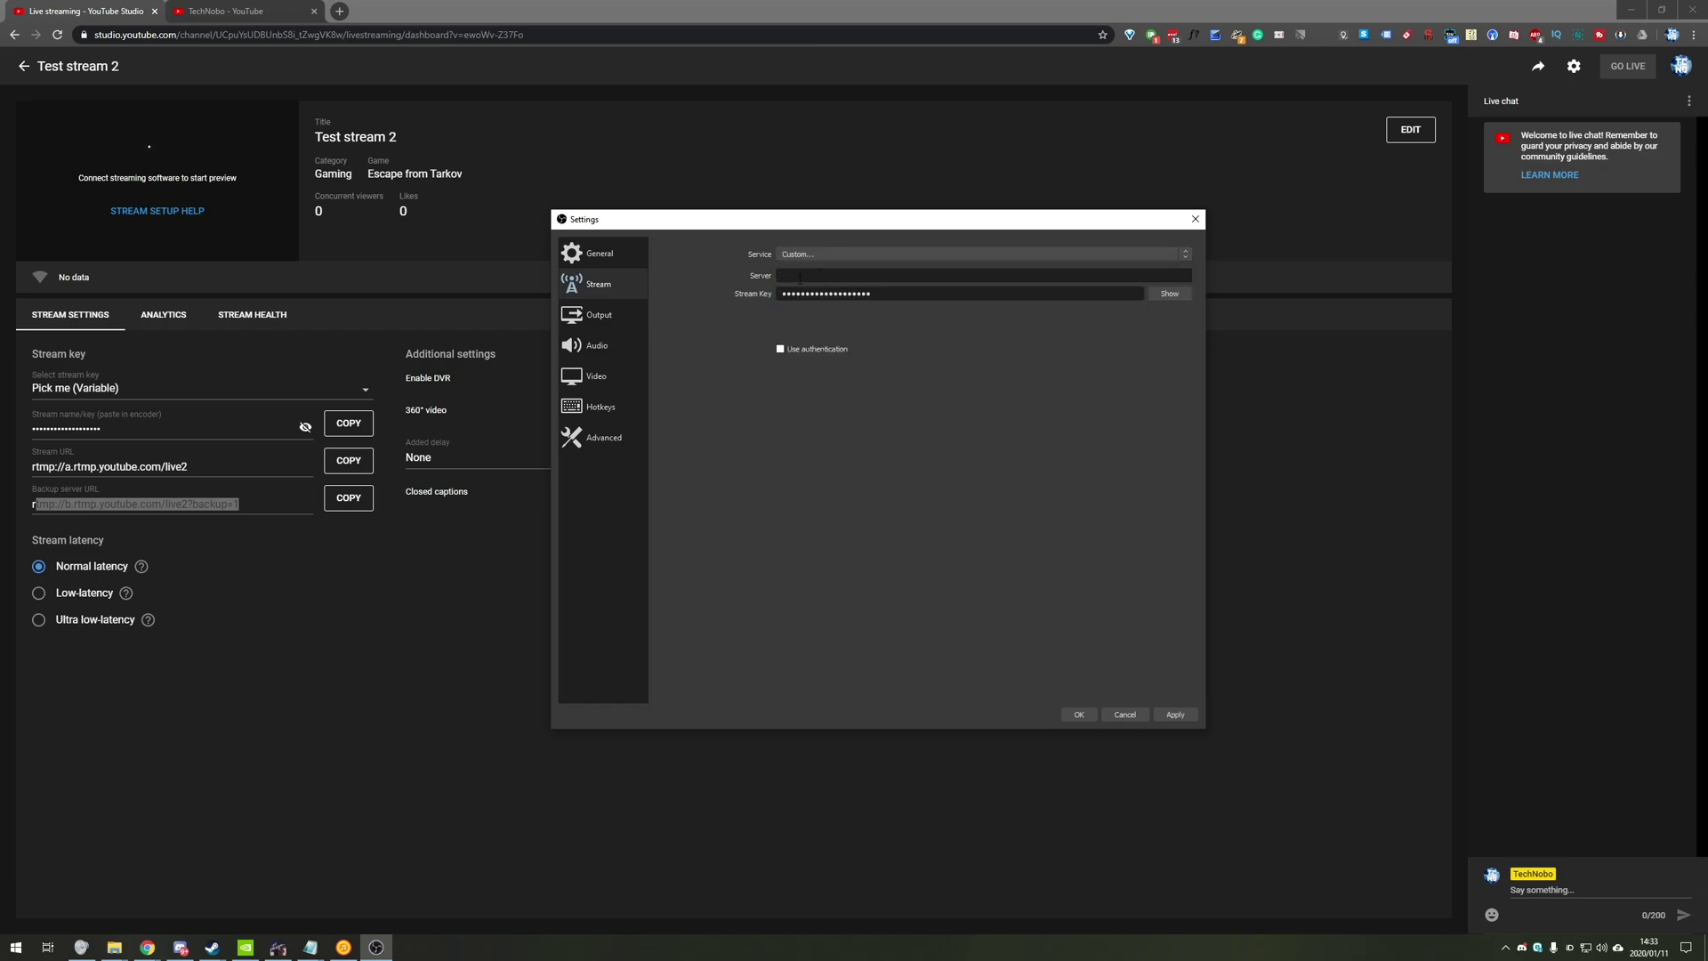
{"action": "left_click", "coordinate": [796, 254]}
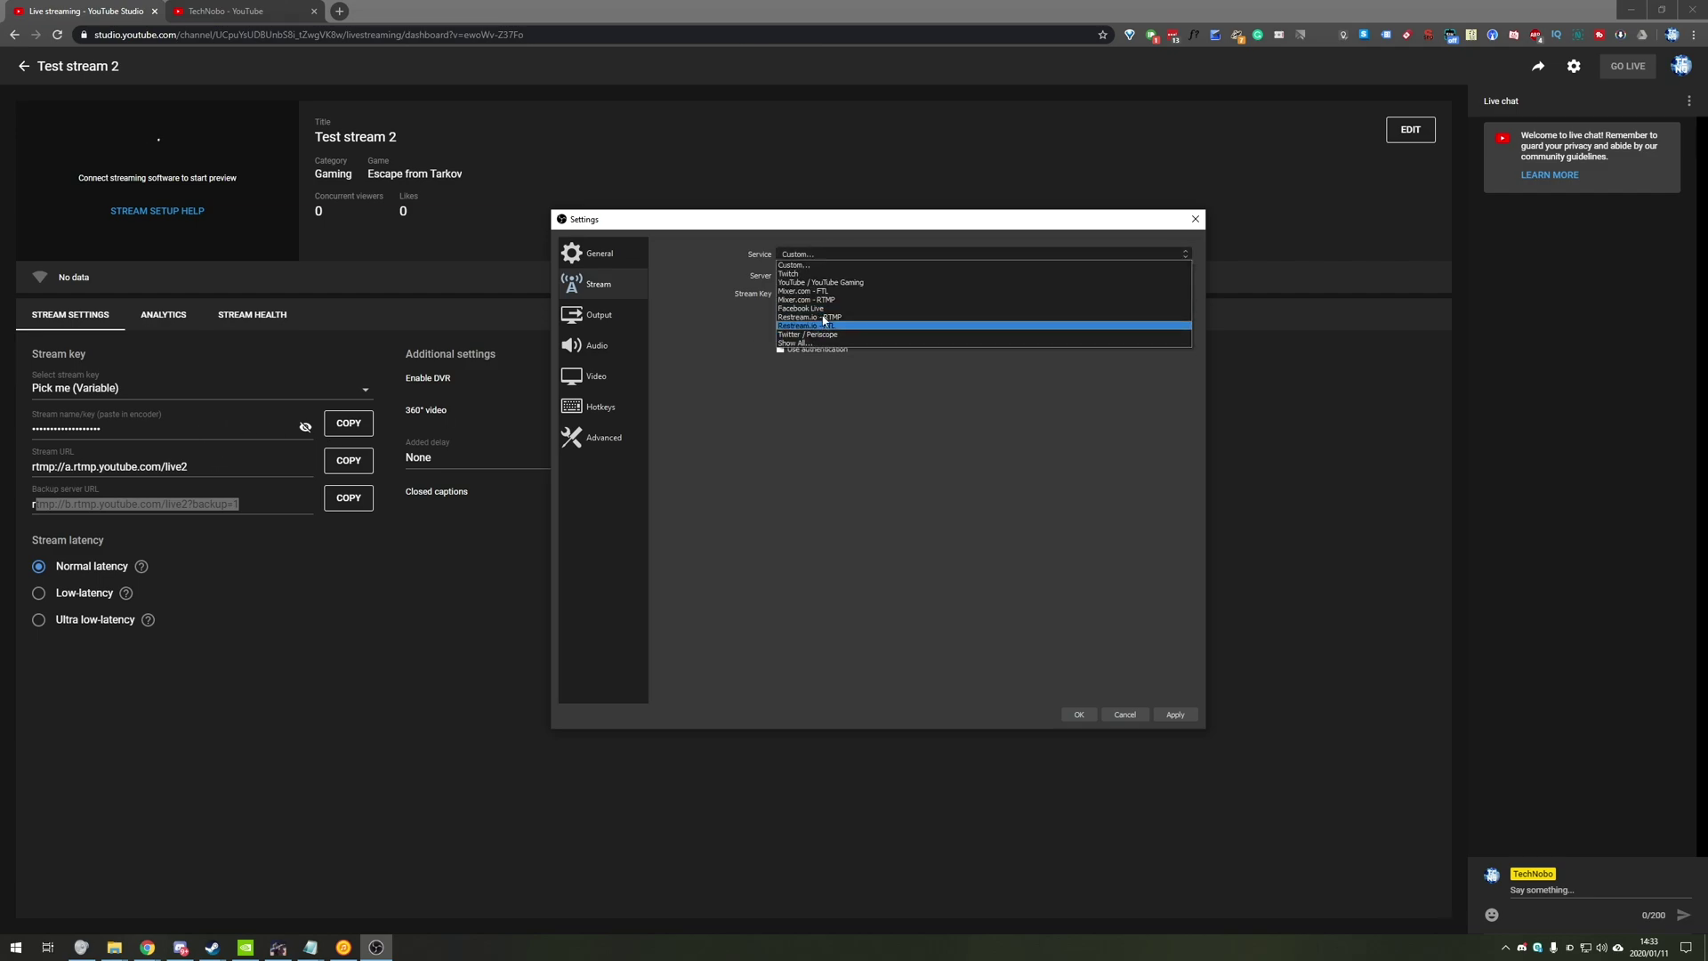
{"action": "left_click", "coordinate": [816, 280]}
{"action": "left_click", "coordinate": [1076, 714]}
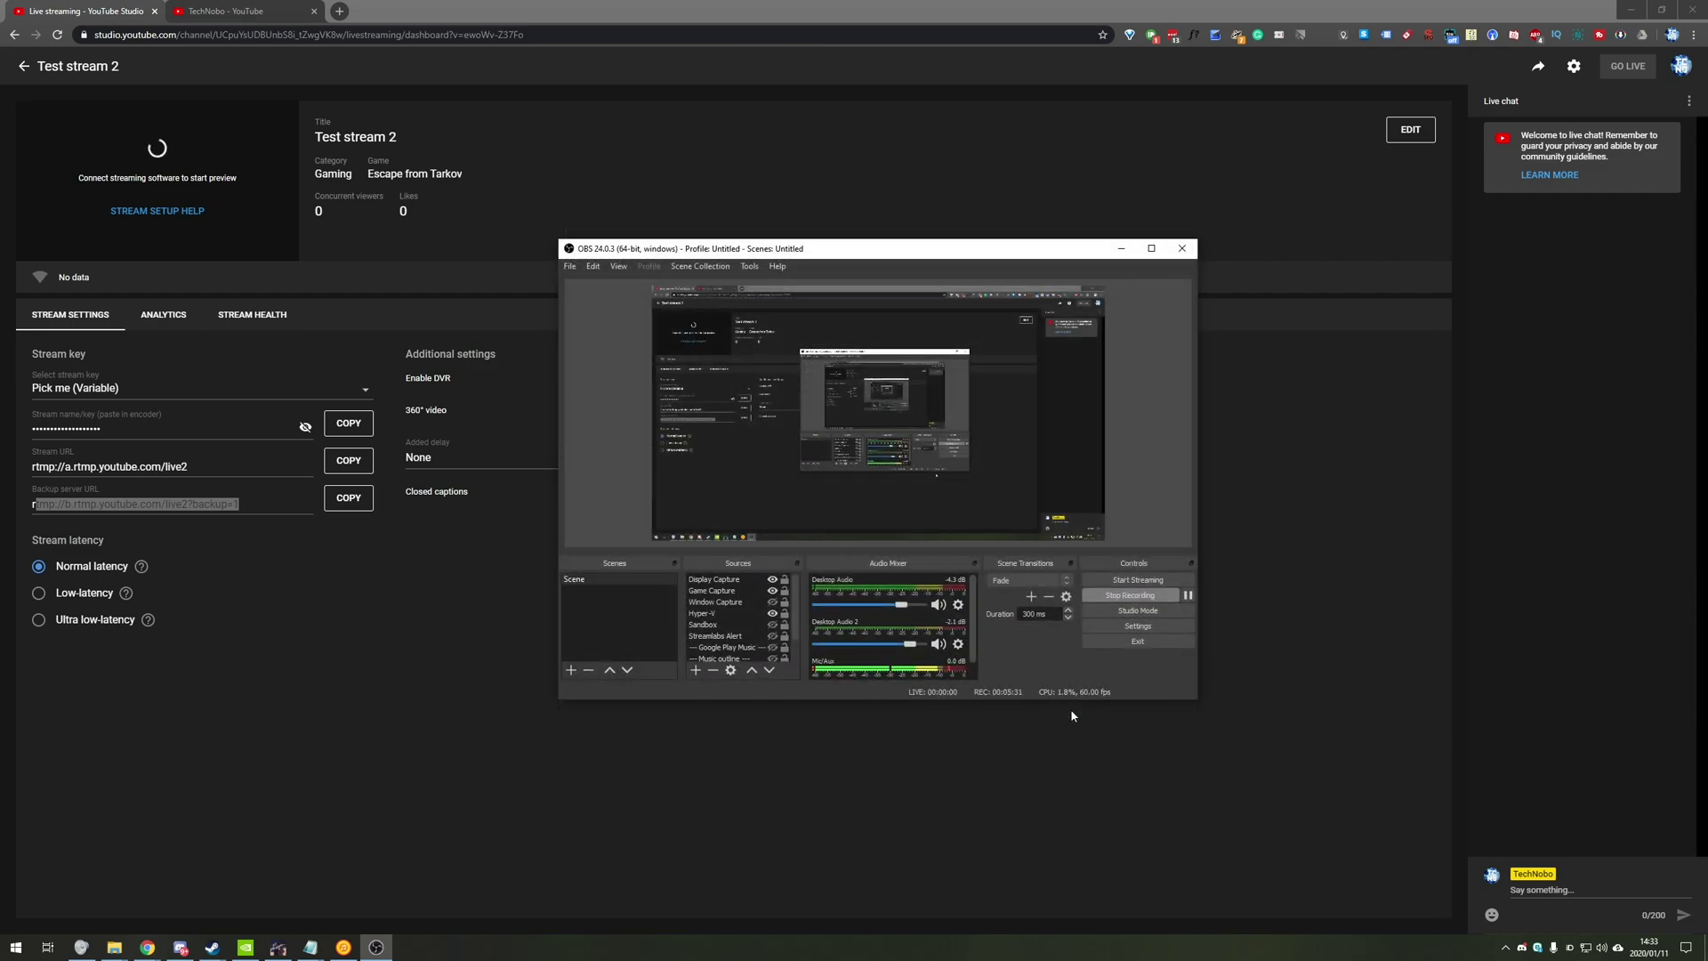
{"action": "key", "text": "alt+Tab"}
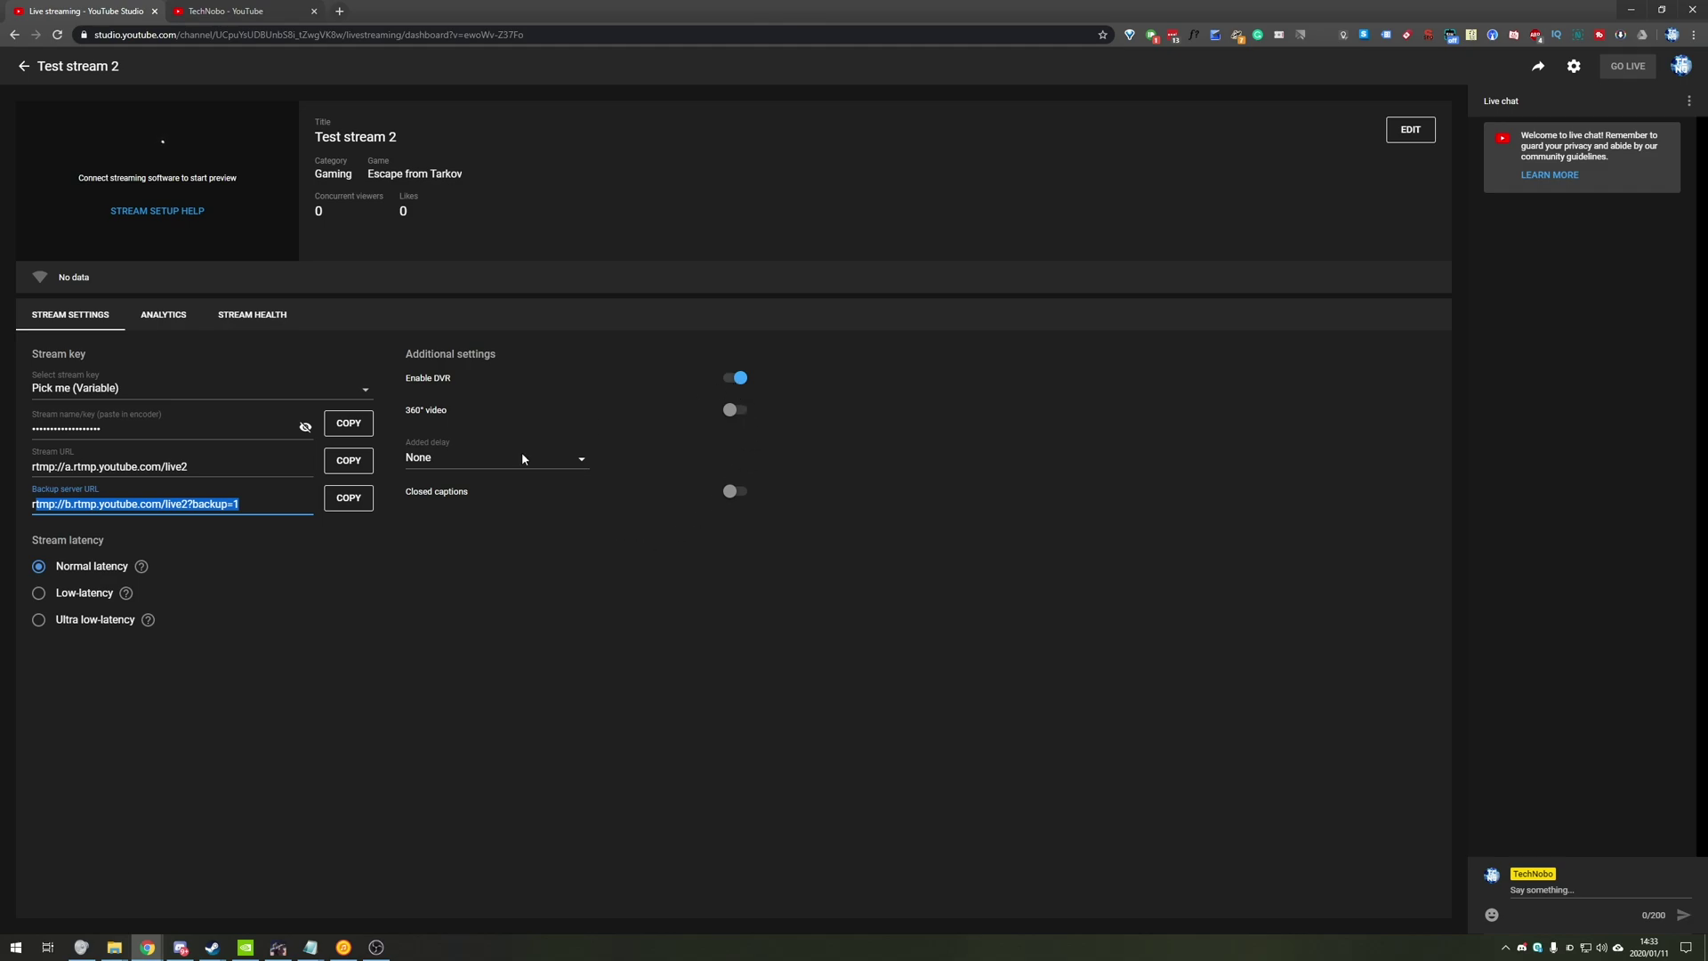
Switch Test stream 2 to Low-latency streaming, keeping Added delay at None.
{"action": "left_click", "coordinate": [31, 595]}
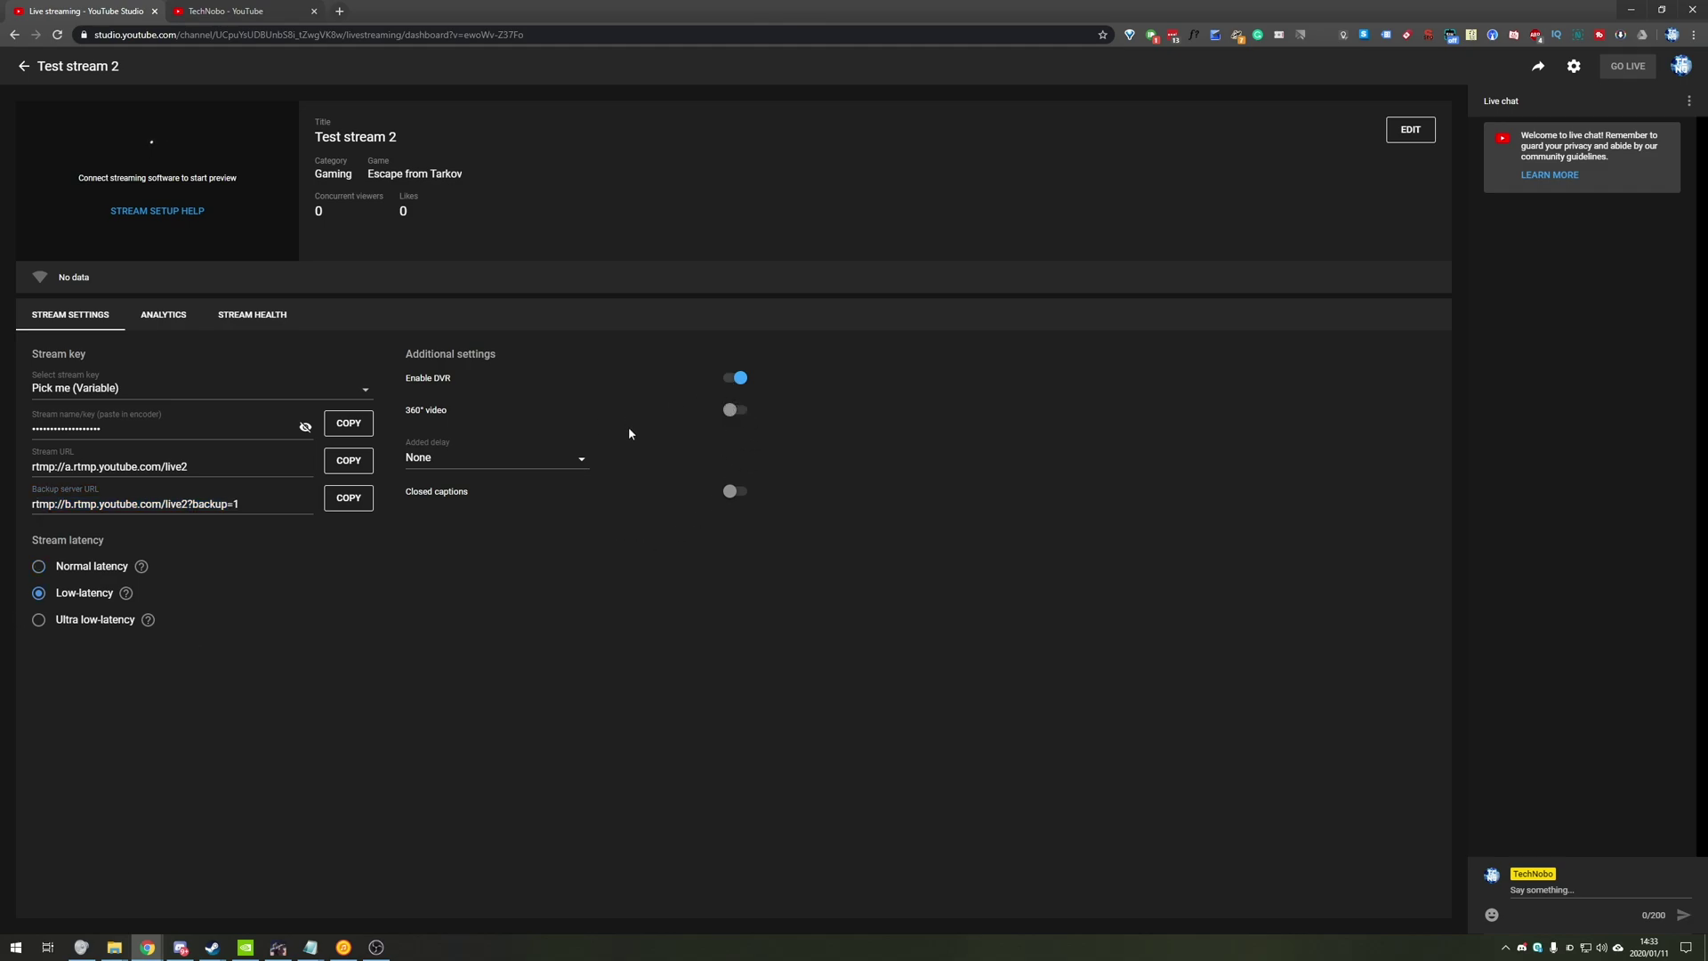
{"action": "left_click", "coordinate": [559, 467]}
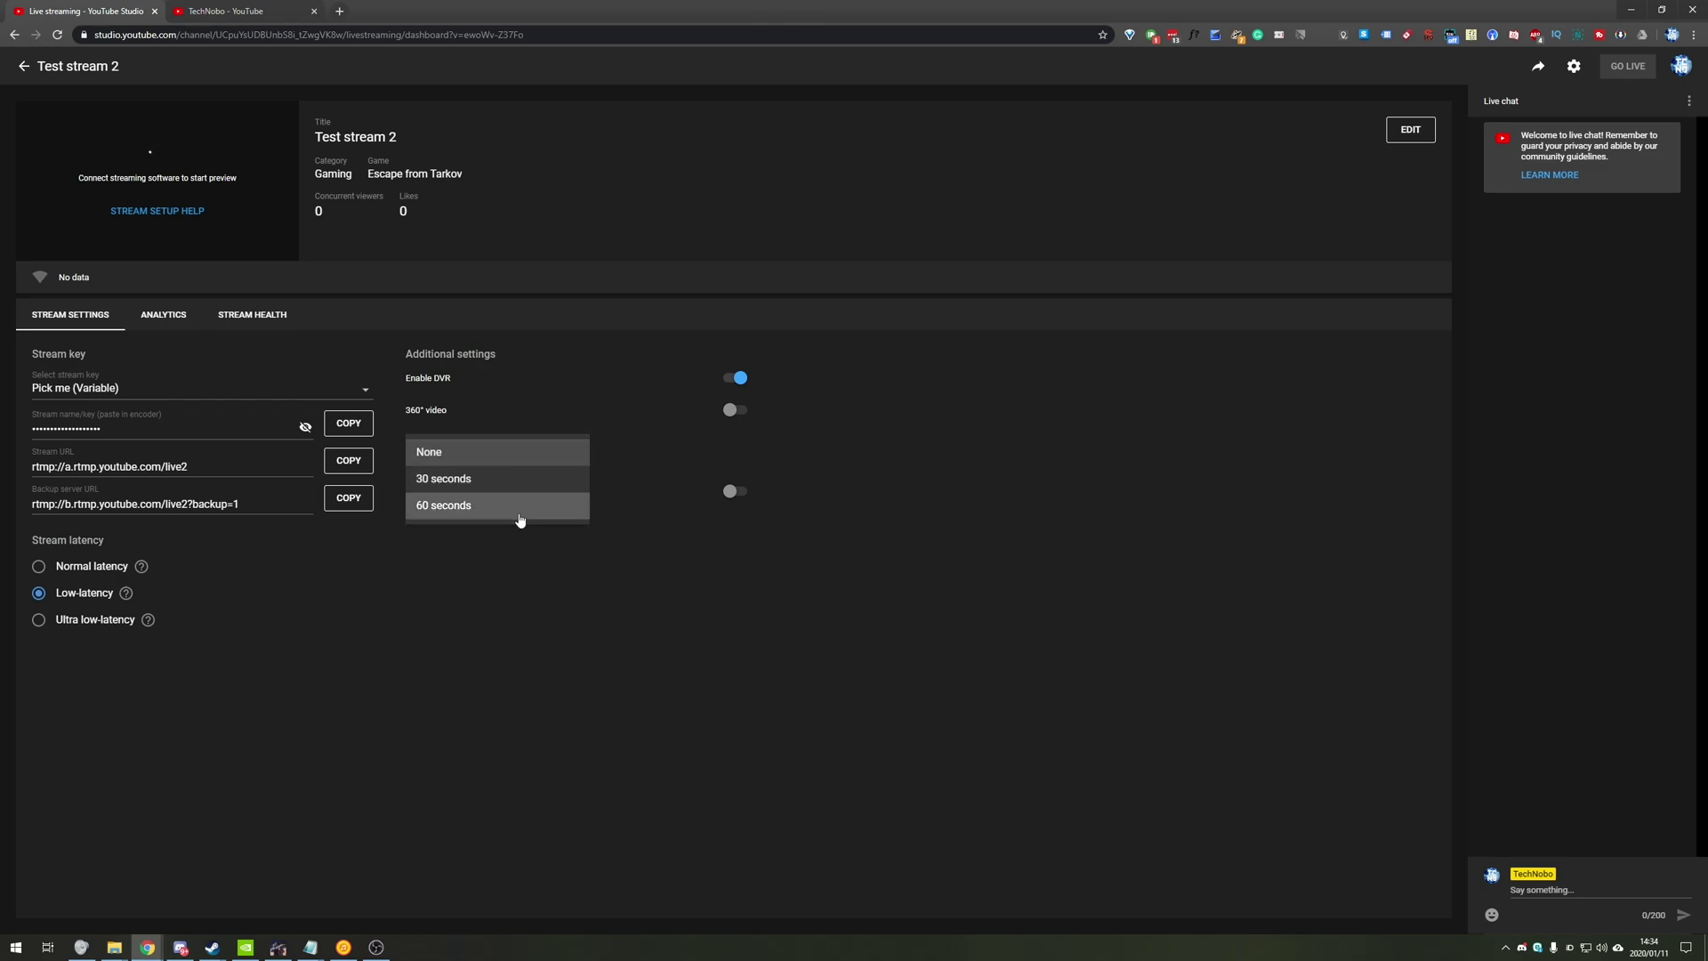
{"action": "left_click", "coordinate": [624, 458]}
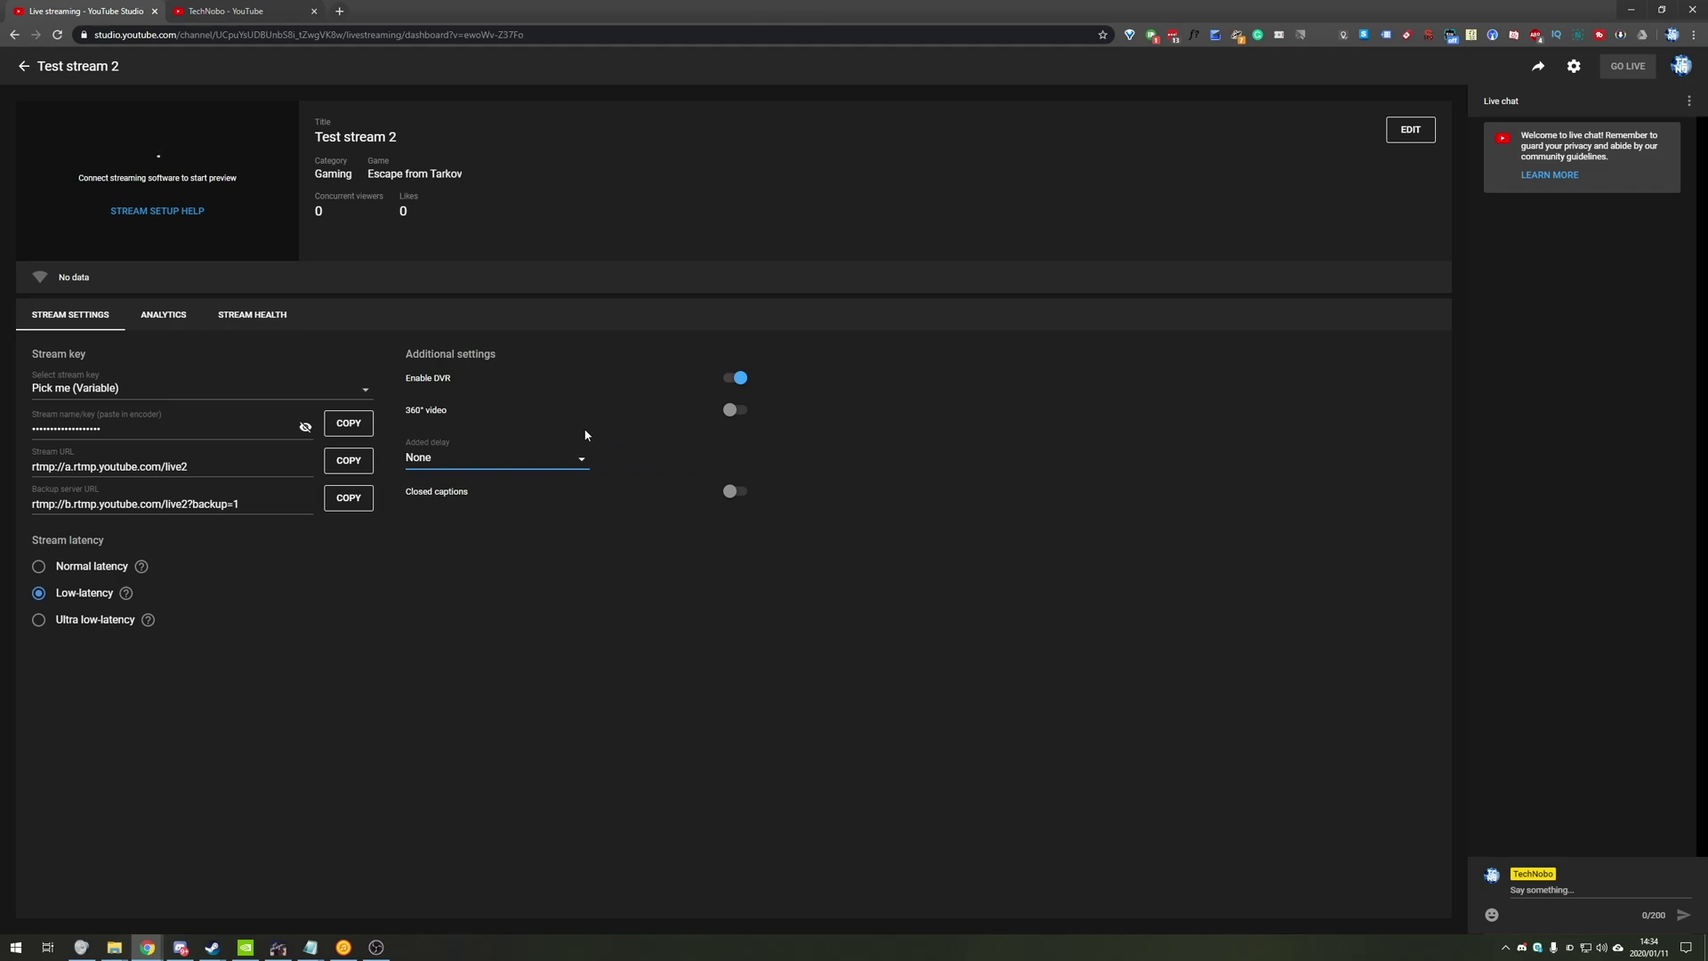
{"action": "left_click_drag", "start_coordinate": [428, 494], "coordinate": [453, 496]}
Look over Test stream 2's figures on the Analytics page.
{"action": "left_click", "coordinate": [156, 316]}
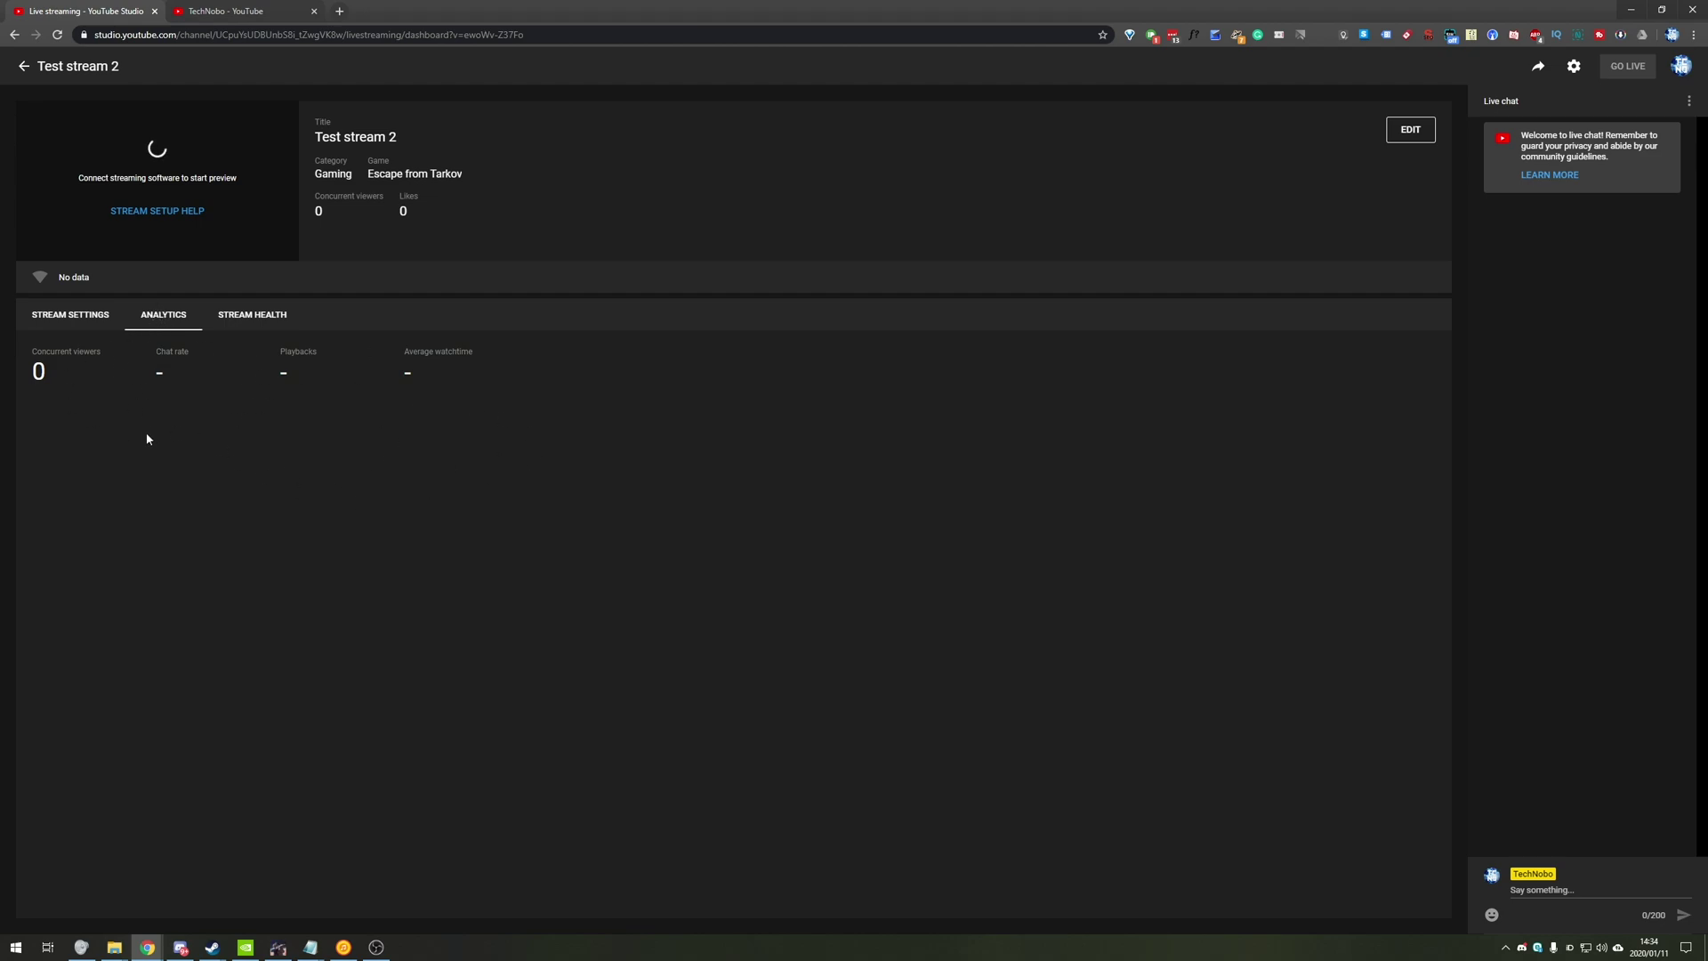
{"action": "left_click_drag", "start_coordinate": [27, 363], "coordinate": [481, 373]}
{"action": "left_click", "coordinate": [27, 363]}
{"action": "left_click_drag", "start_coordinate": [27, 363], "coordinate": [194, 414]}
{"action": "left_click", "coordinate": [194, 414]}
{"action": "triple_click", "coordinate": [484, 347]}
{"action": "left_click", "coordinate": [459, 397]}
Check Stream Health, which reports no data being received yet.
{"action": "left_click", "coordinate": [261, 322]}
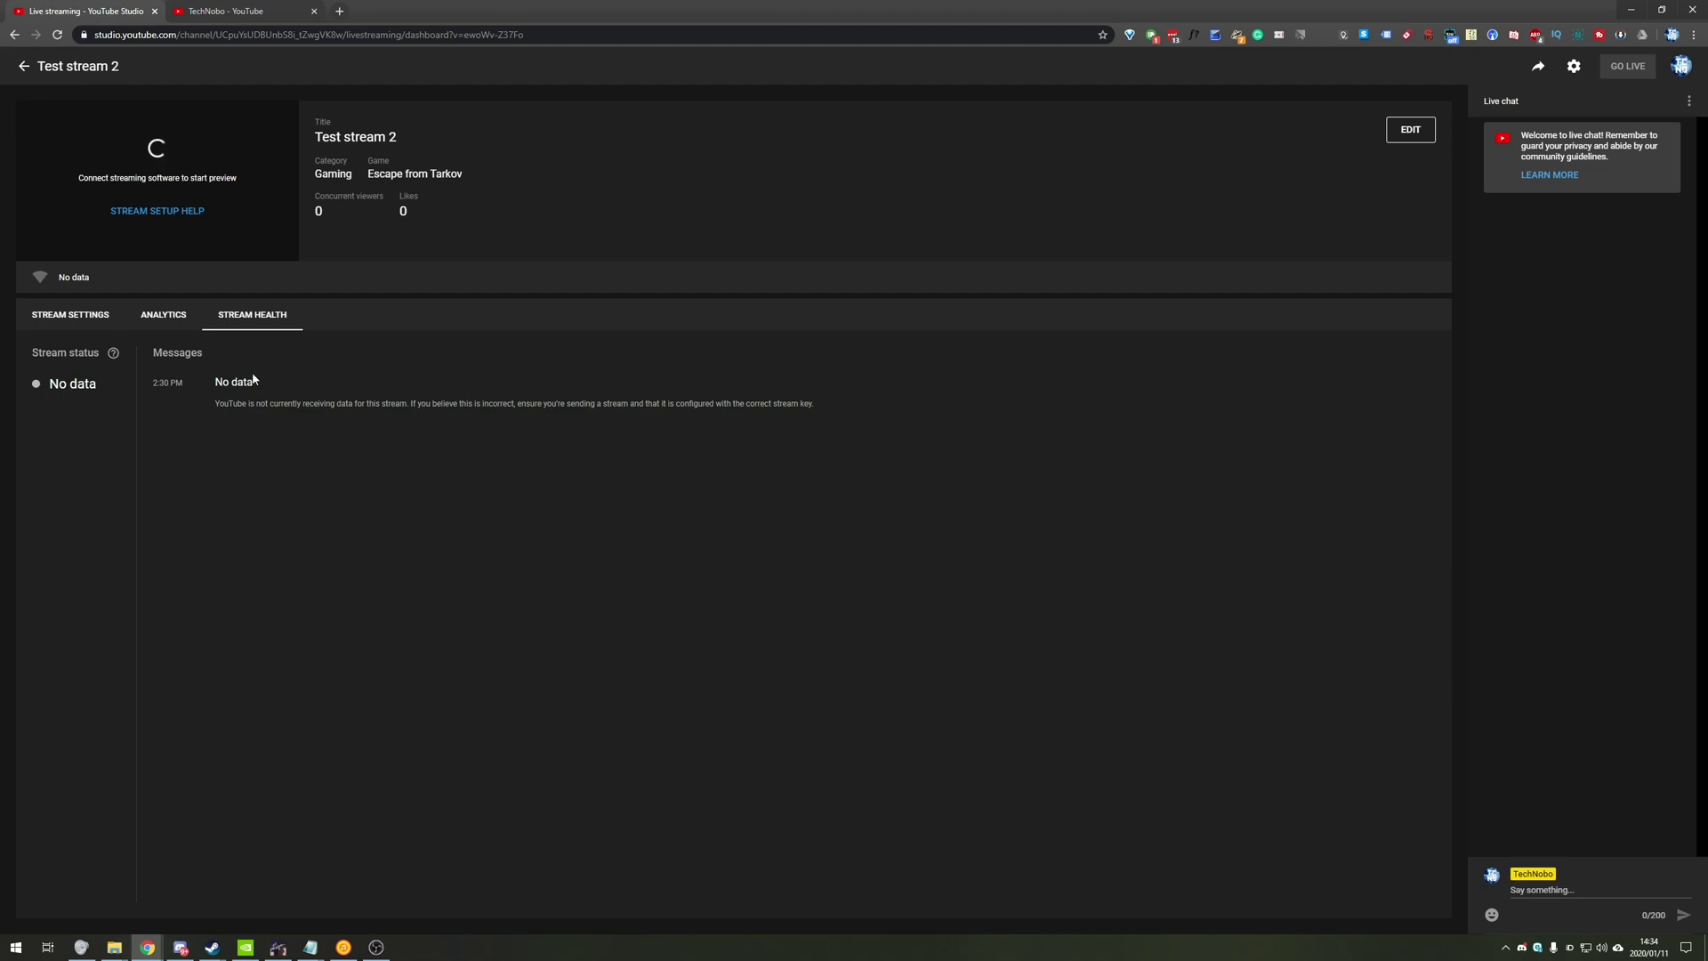
{"action": "double_click", "coordinate": [80, 179]}
{"action": "left_click_drag", "start_coordinate": [80, 179], "coordinate": [249, 173]}
{"action": "left_click", "coordinate": [249, 174]}
{"action": "left_click", "coordinate": [1421, 132]}
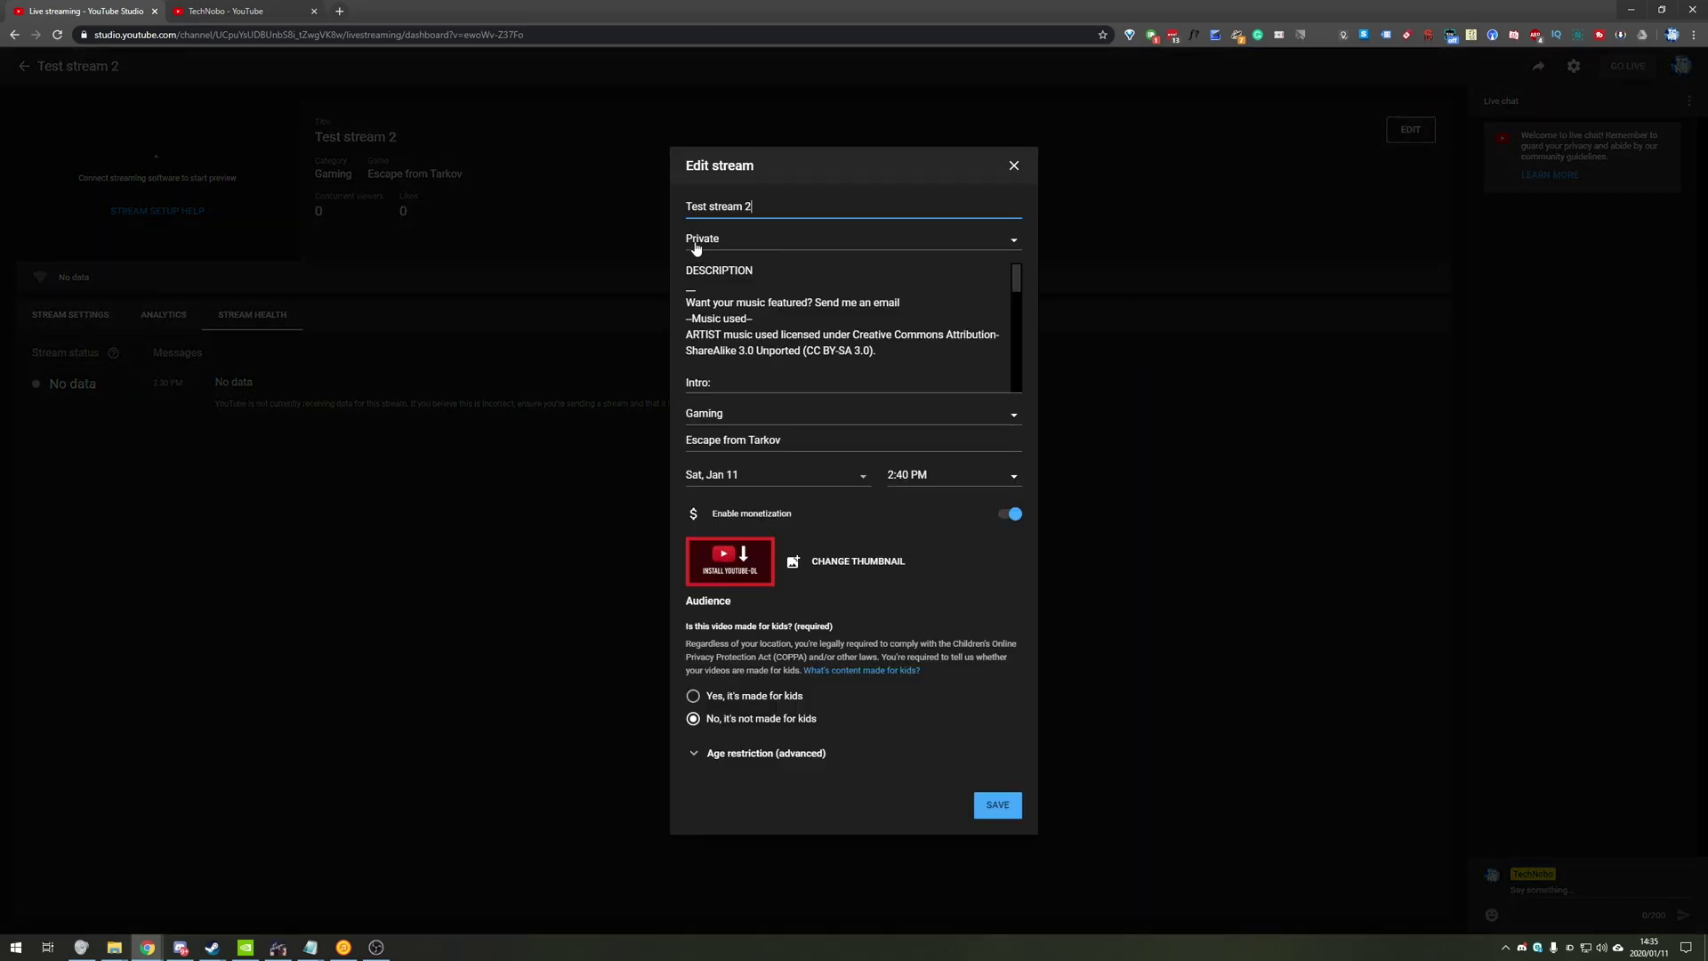
{"action": "left_click", "coordinate": [699, 245]}
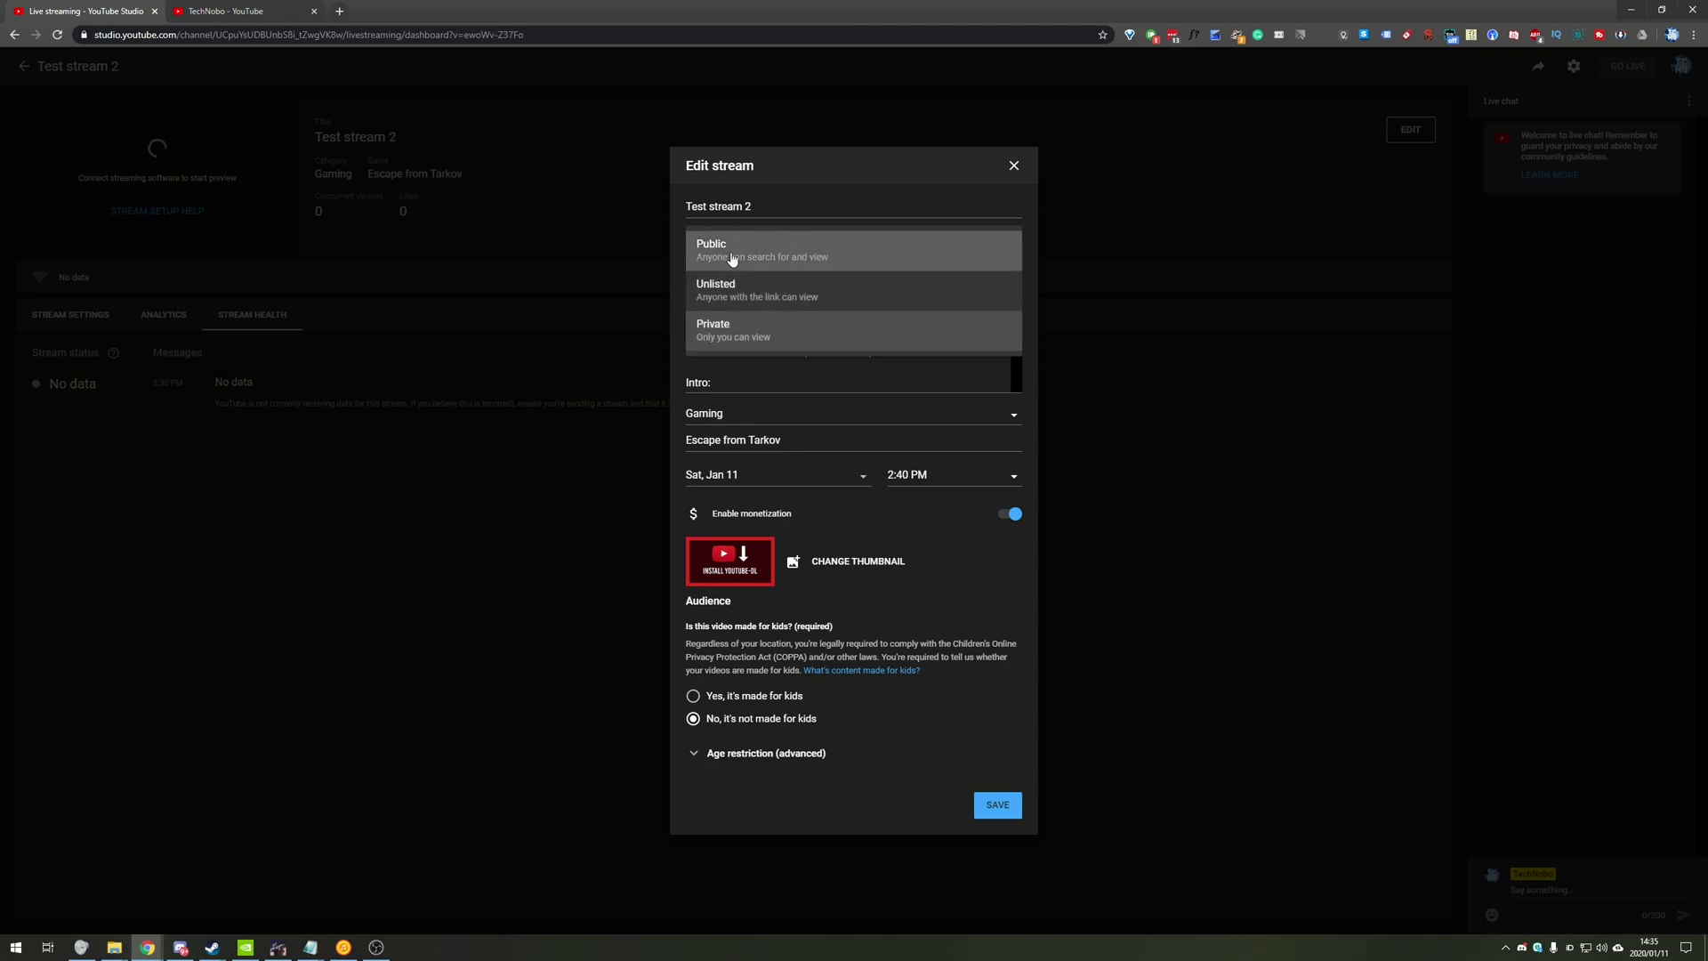
{"action": "left_click", "coordinate": [732, 342]}
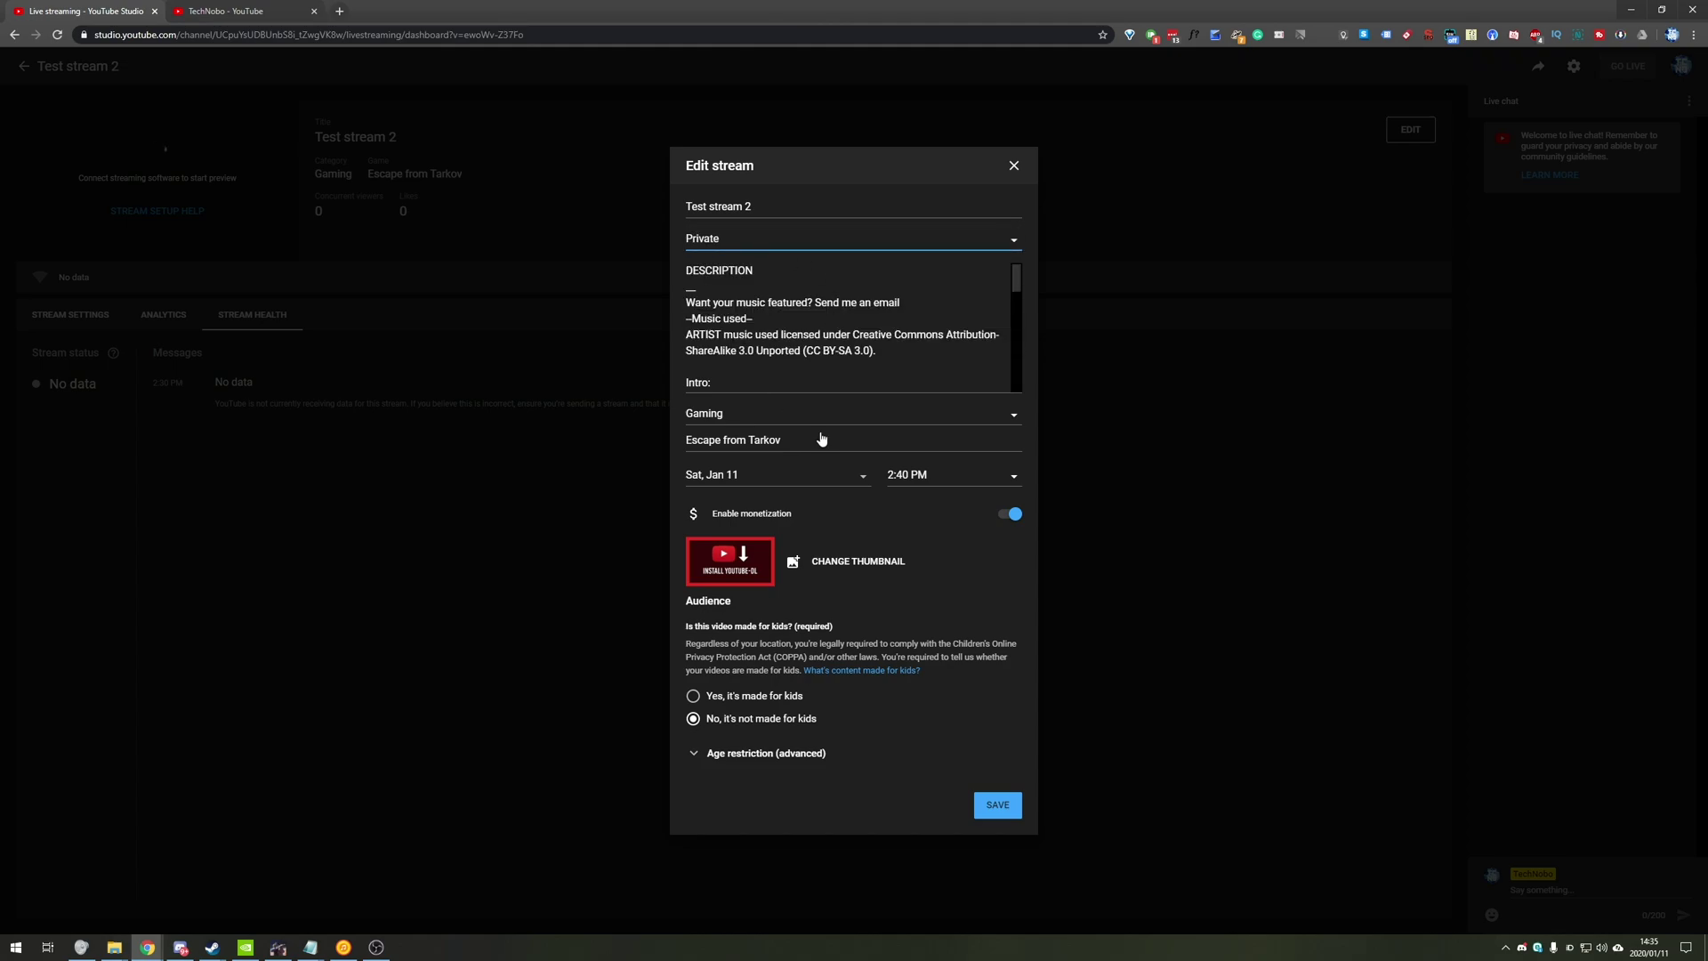
{"action": "left_click", "coordinate": [997, 804]}
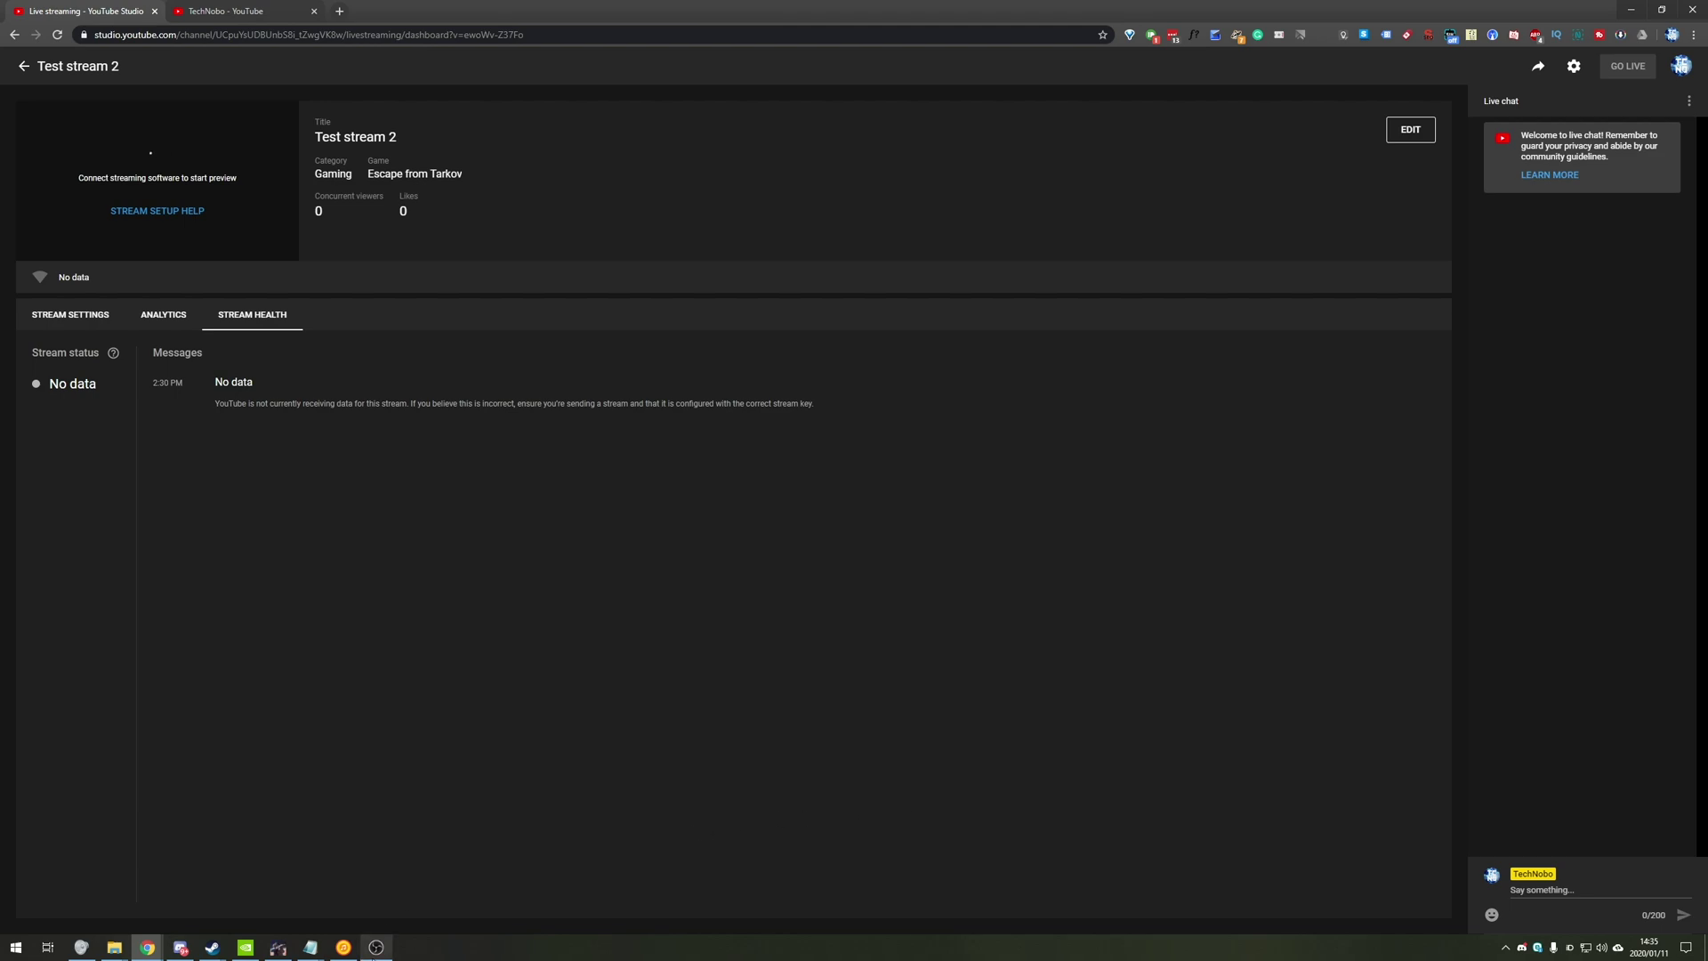
{"action": "left_click", "coordinate": [376, 947]}
Start Streaming in OBS, move its window aside, and return to Test stream 2's stream settings.
{"action": "left_click", "coordinate": [1137, 579]}
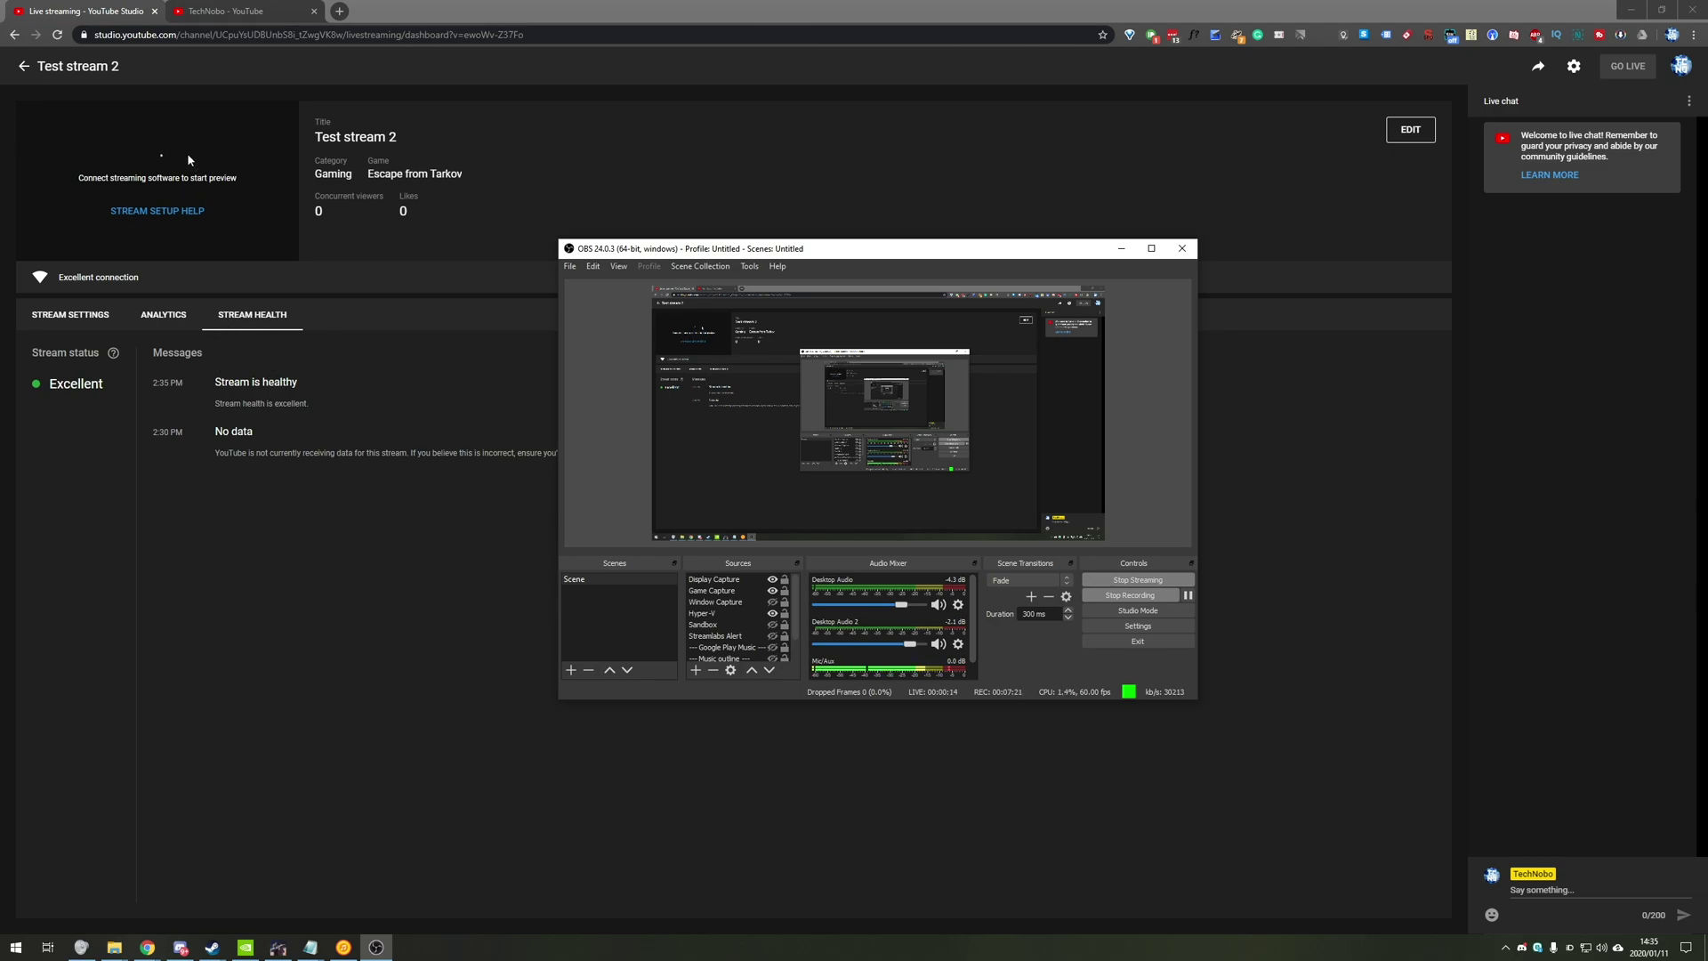
{"action": "left_click_drag", "start_coordinate": [744, 249], "coordinate": [1030, 318]}
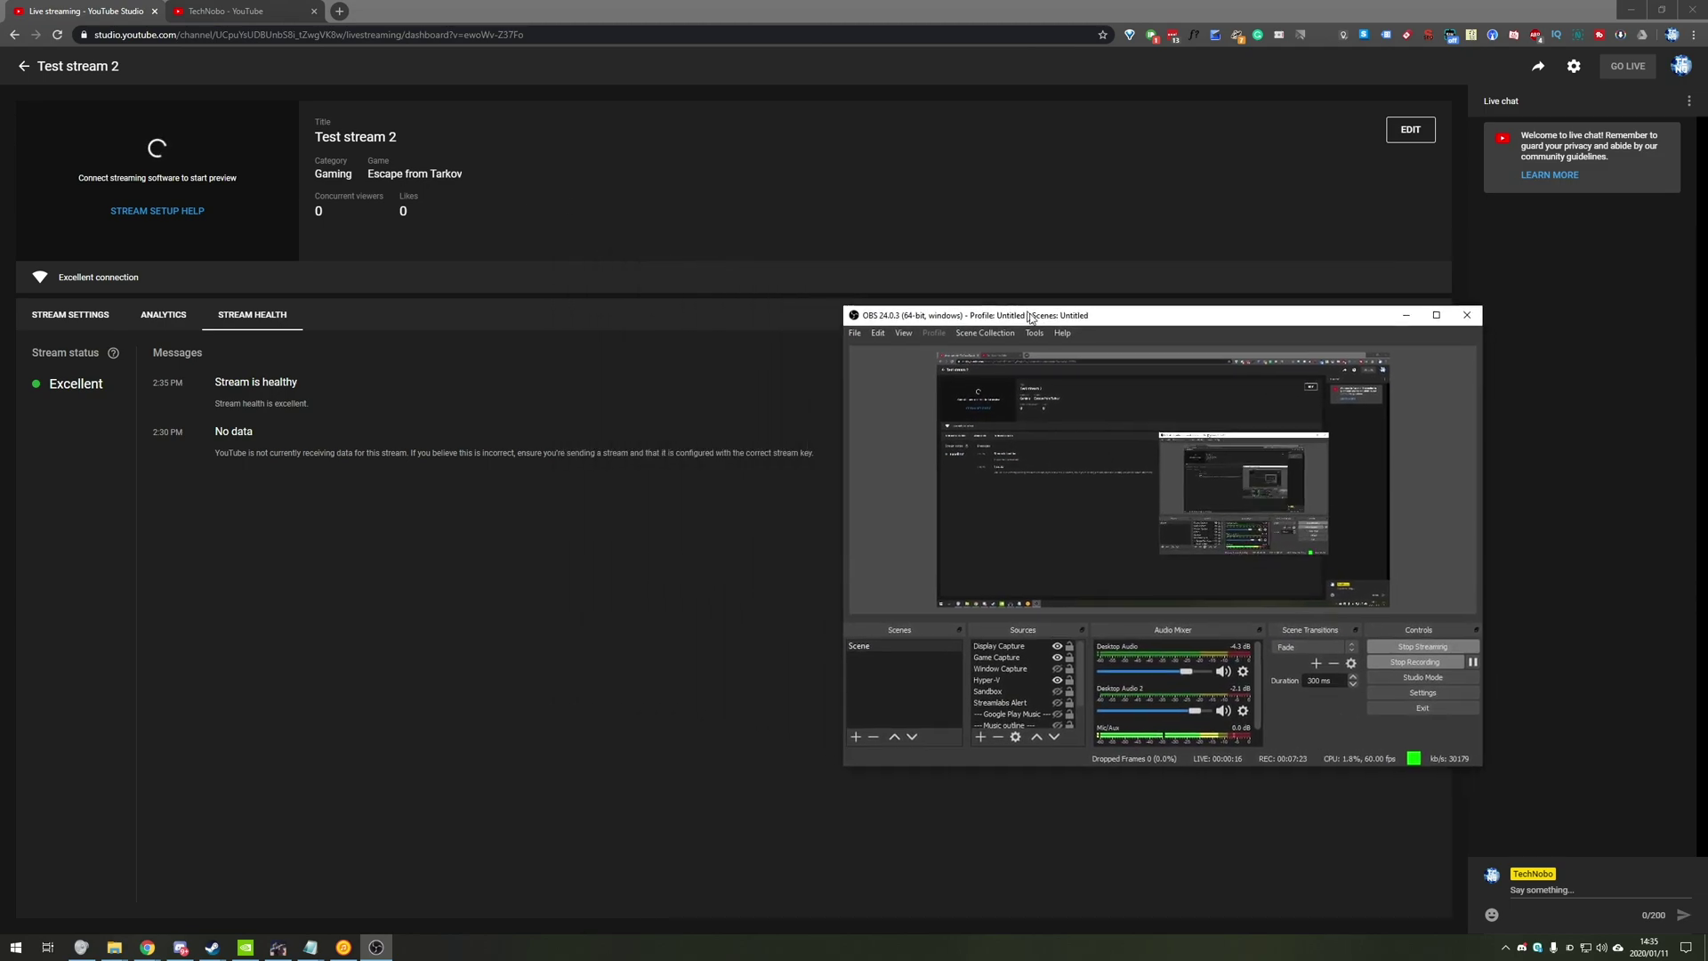
{"action": "left_click", "coordinate": [569, 235]}
{"action": "left_click", "coordinate": [70, 314]}
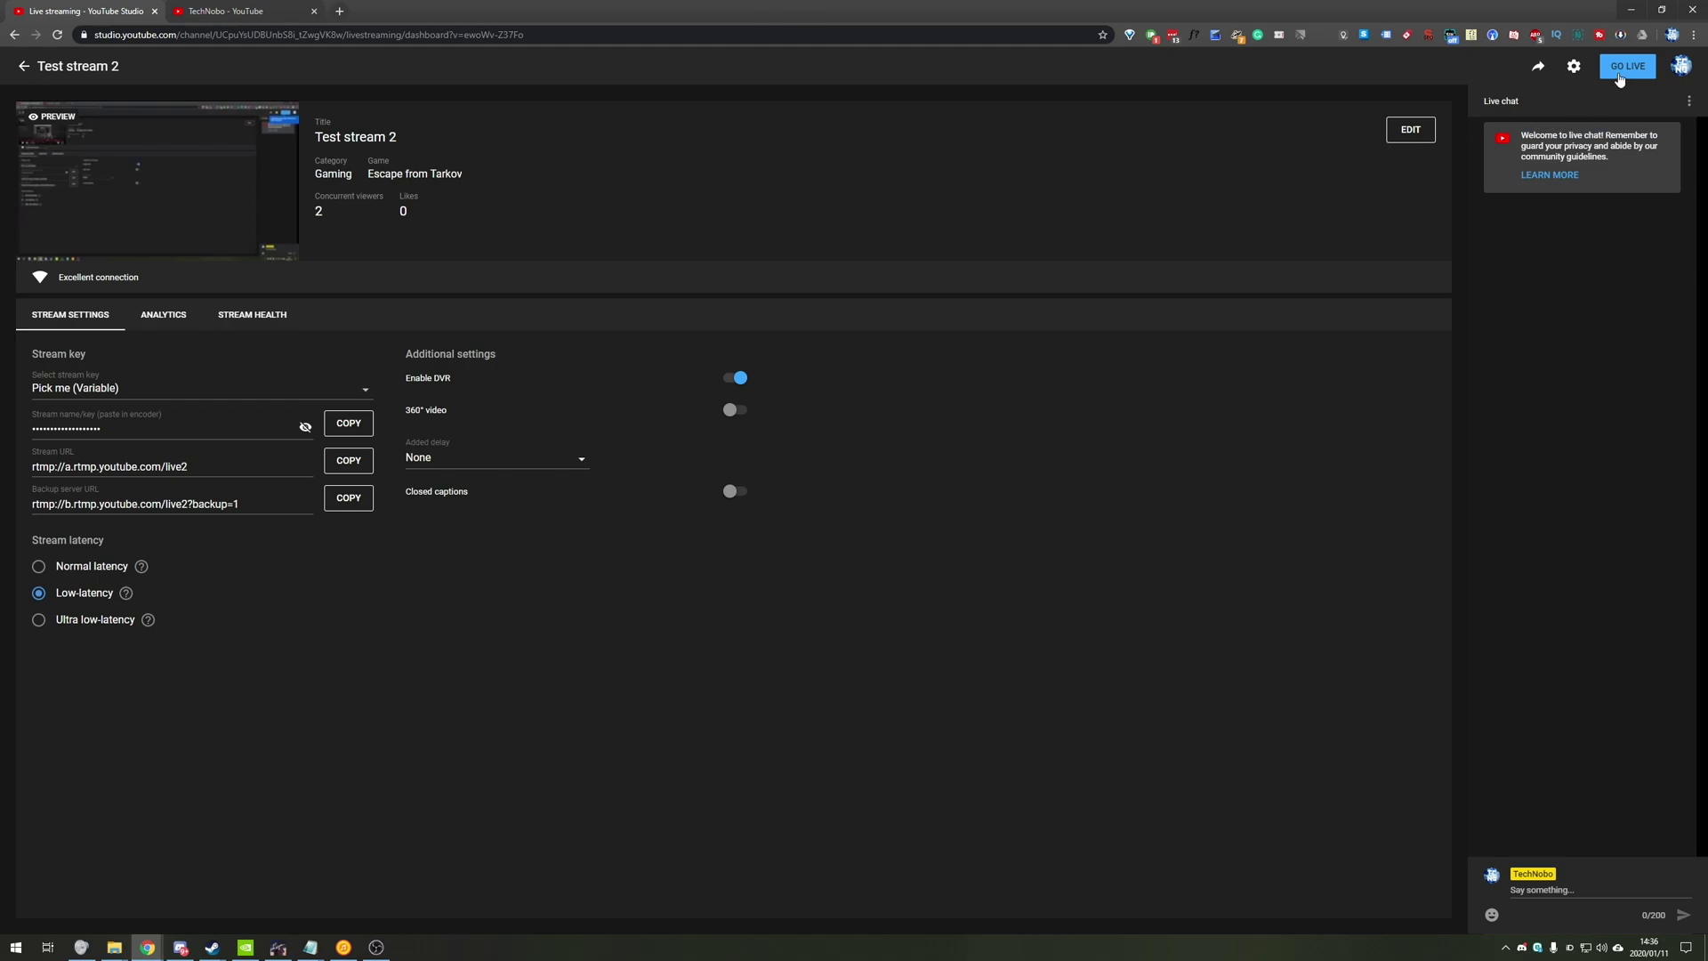
Save the stream details unchanged, Go Live, then reopen and close the details.
{"action": "left_click", "coordinate": [1423, 131]}
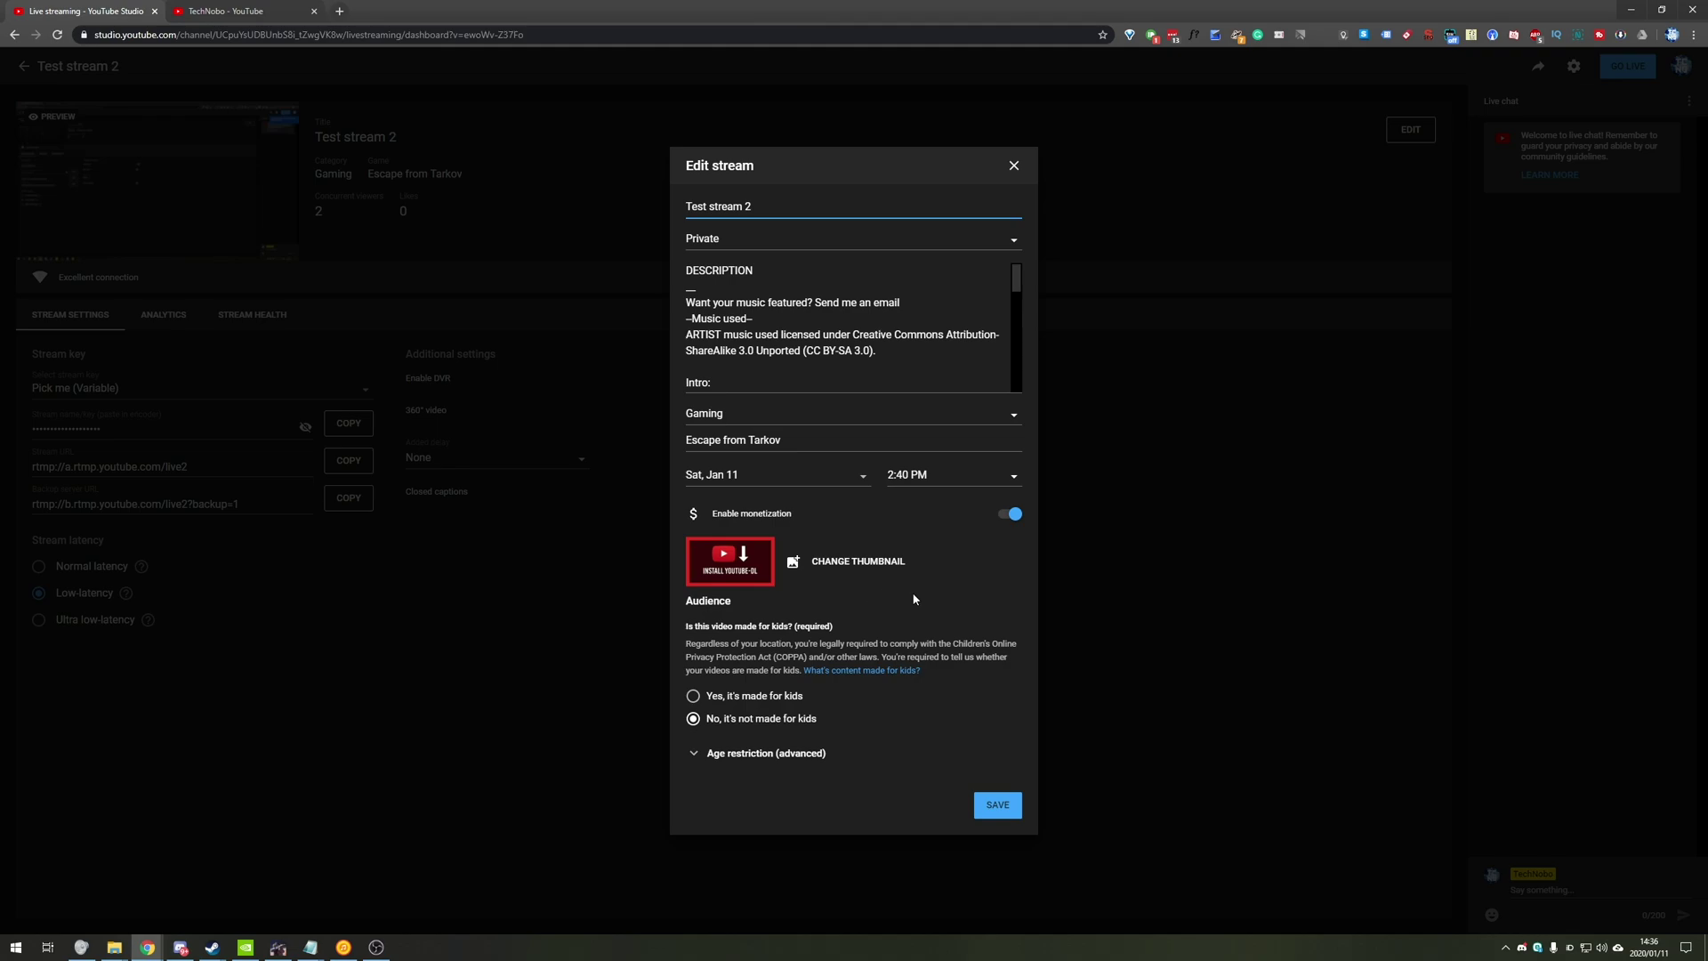
{"action": "left_click", "coordinate": [991, 805]}
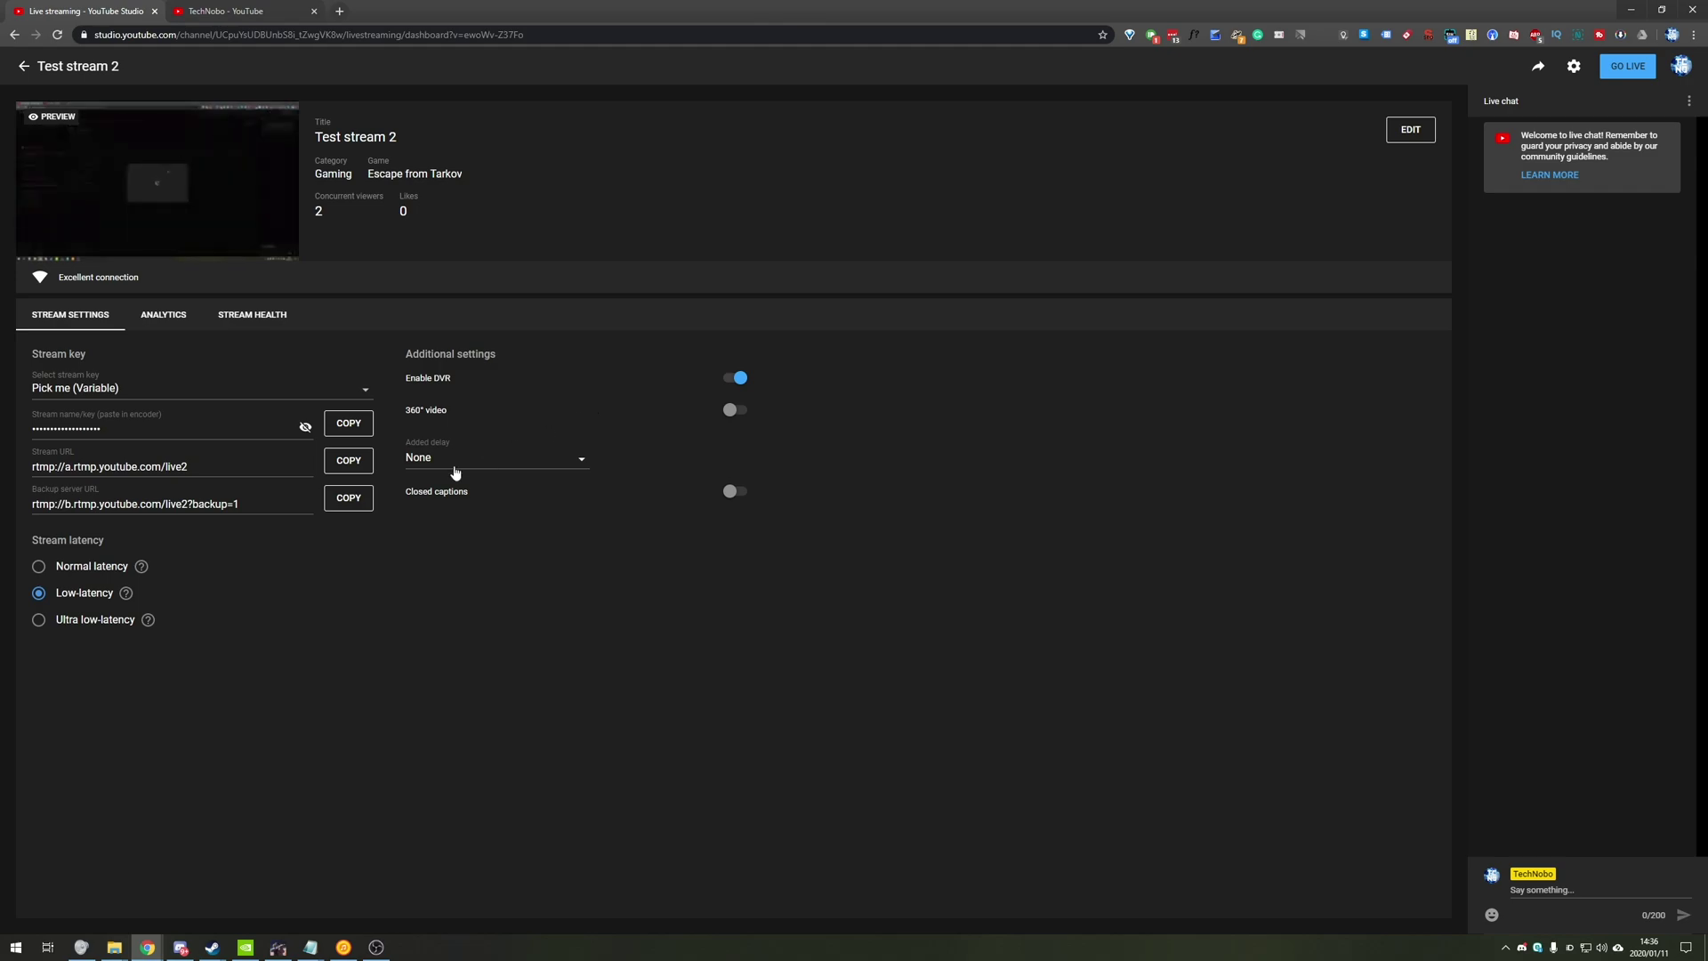
{"action": "left_click", "coordinate": [1607, 74]}
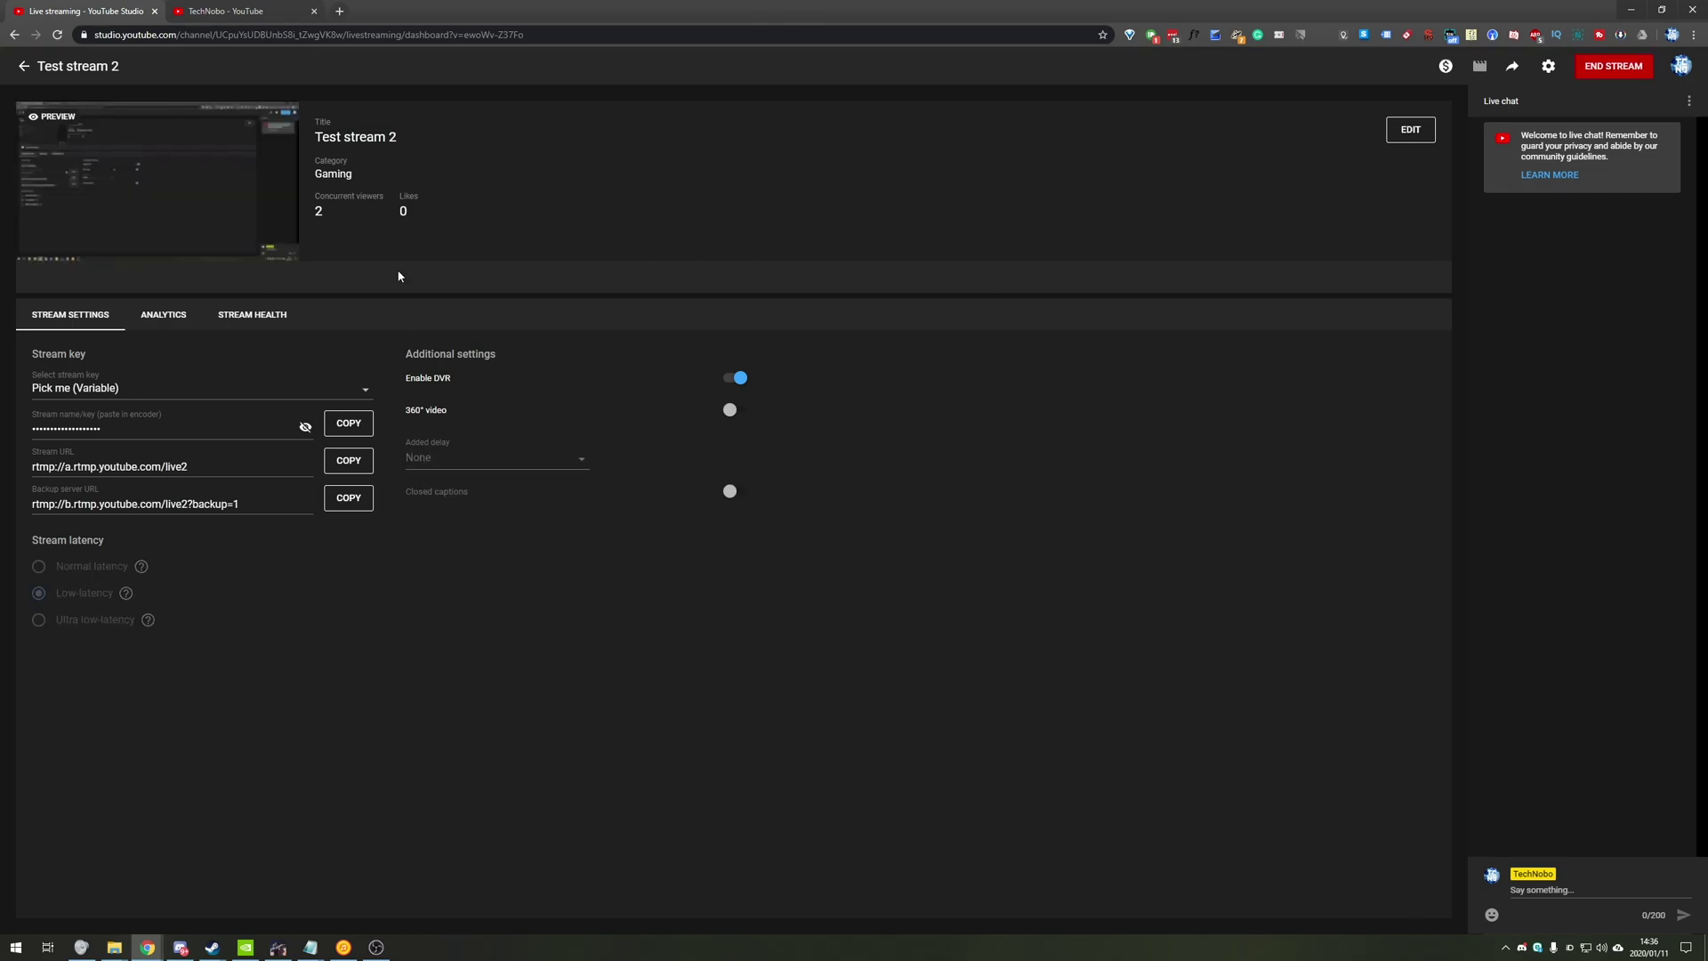
{"action": "left_click", "coordinate": [1414, 138]}
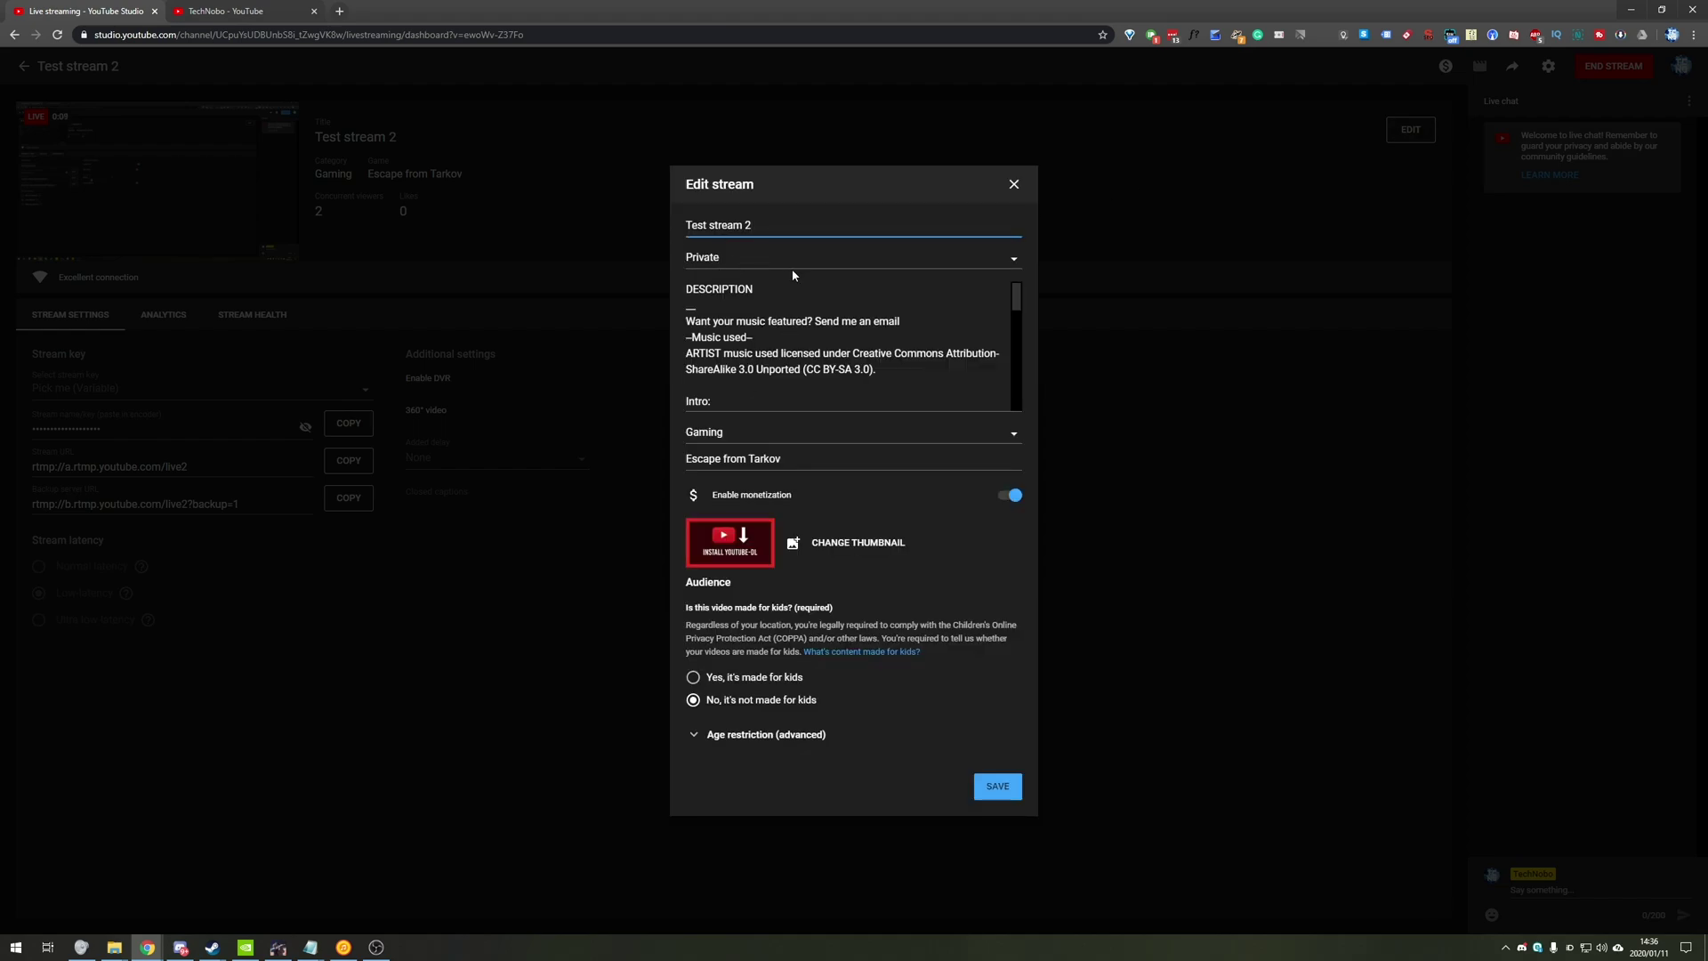
{"action": "left_click", "coordinate": [1013, 184]}
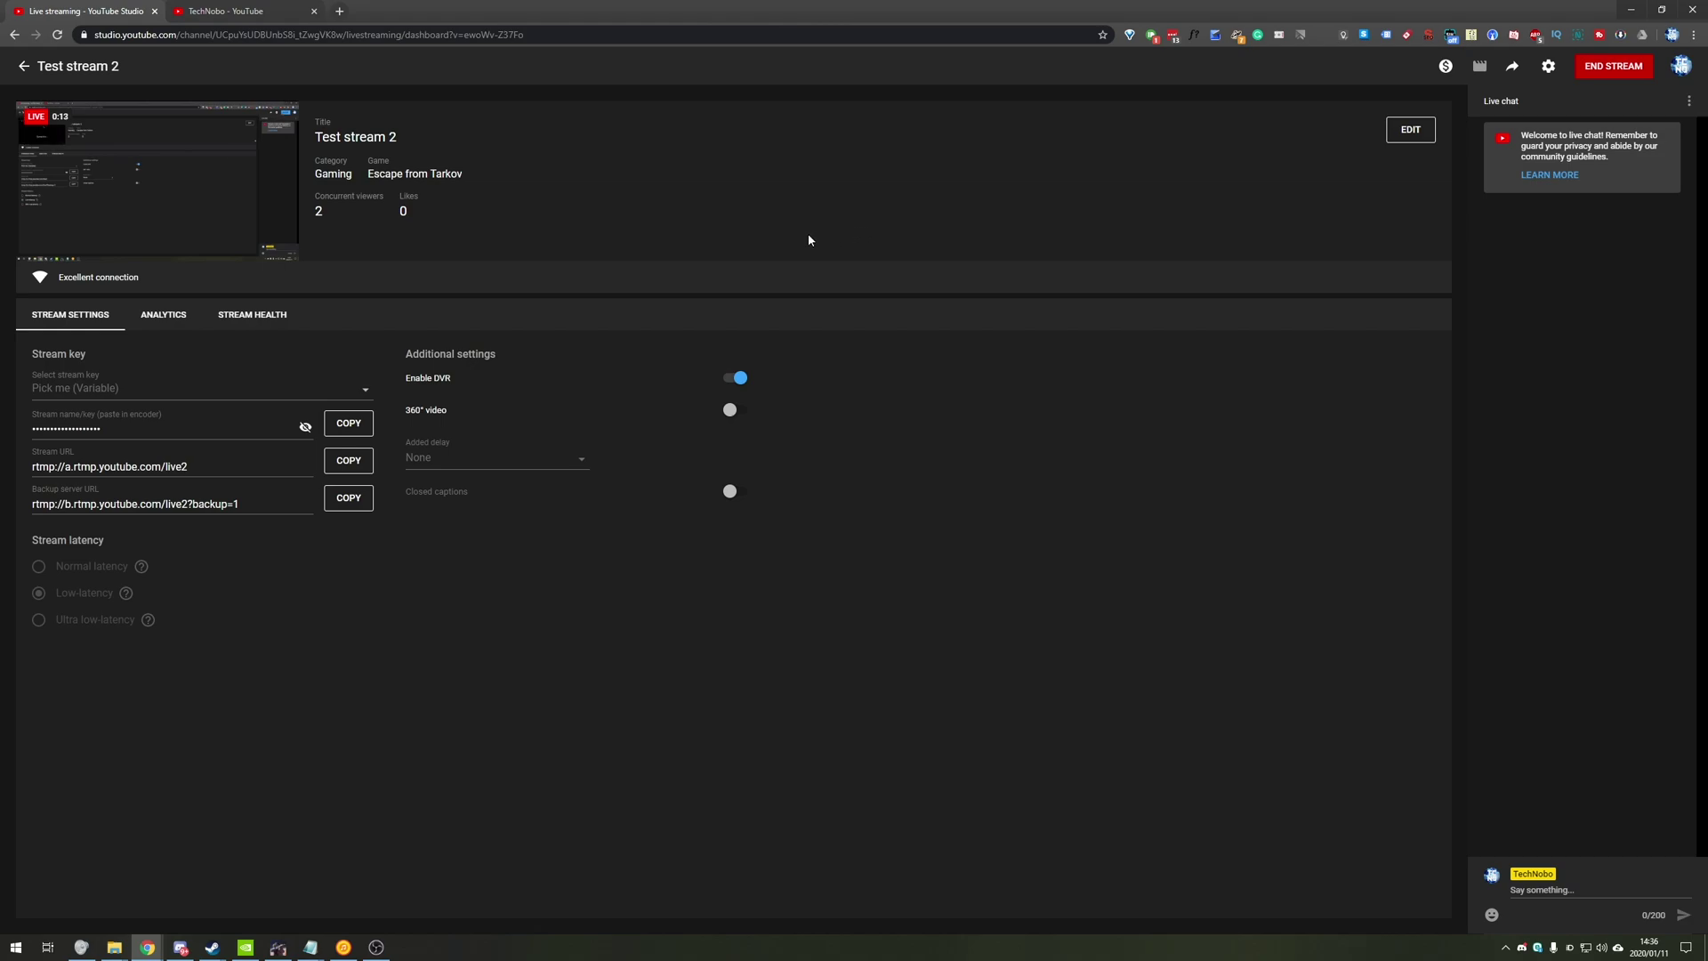
View the live stream's Analytics with playbacks, average watch time and concurrent viewers.
{"action": "left_click", "coordinate": [178, 317]}
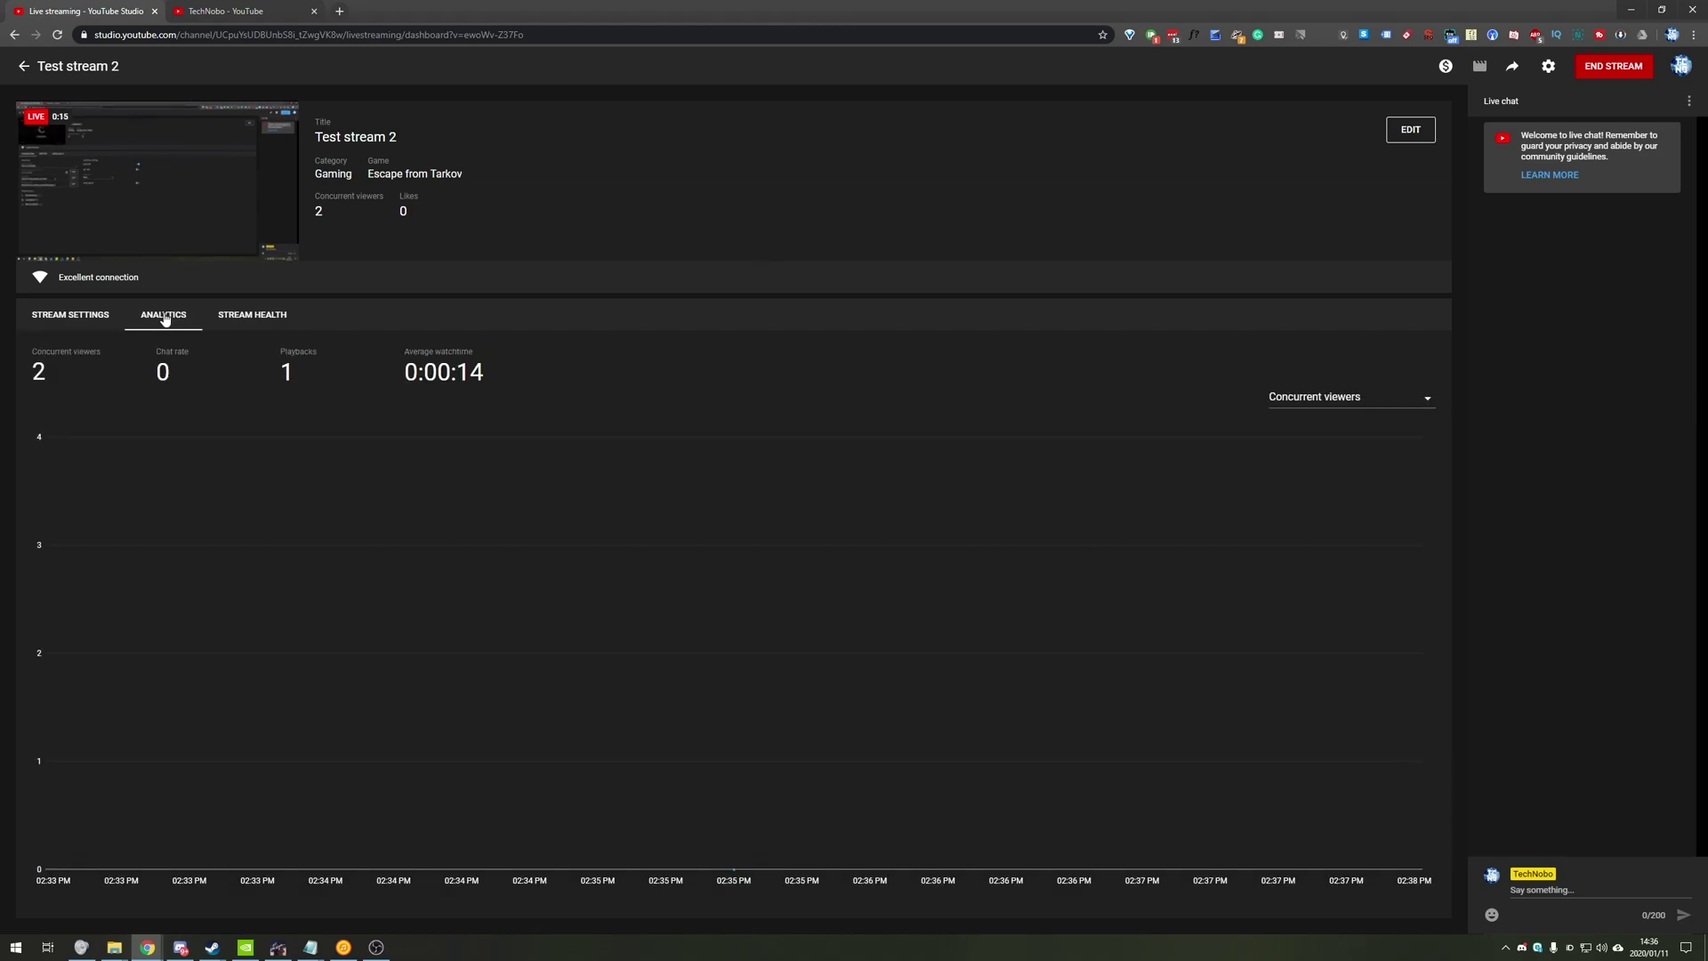
{"action": "left_click_drag", "start_coordinate": [57, 361], "coordinate": [33, 370]}
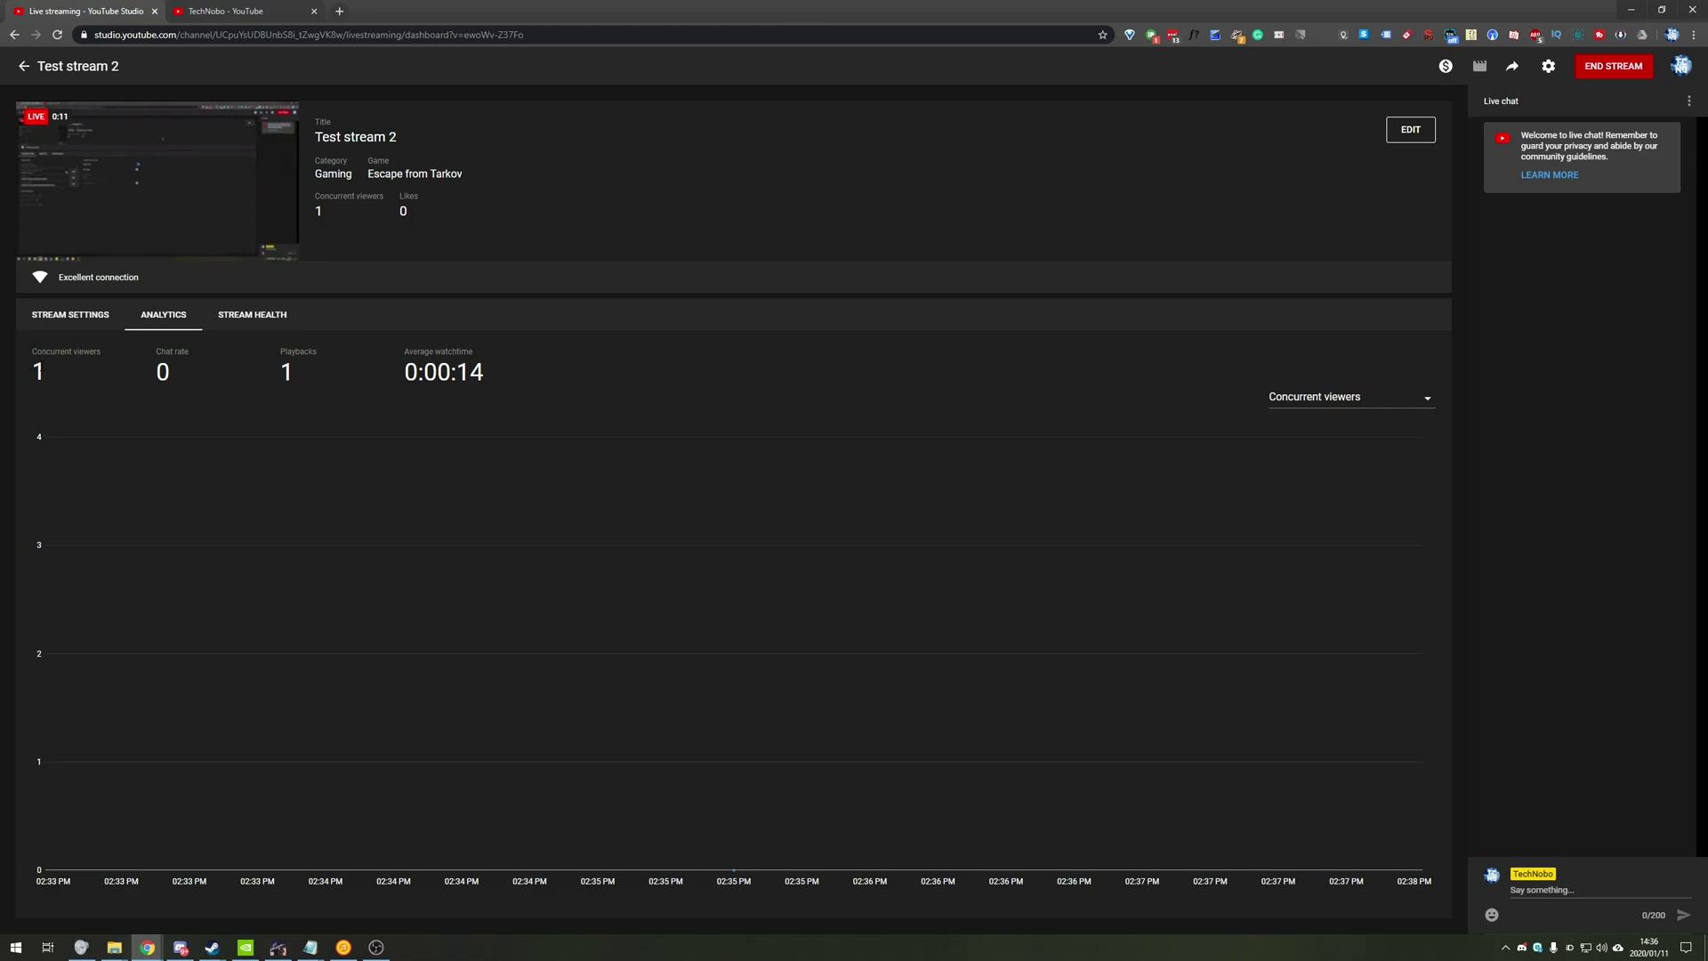
{"action": "right_click", "coordinate": [38, 352]}
{"action": "left_click", "coordinate": [327, 283]}
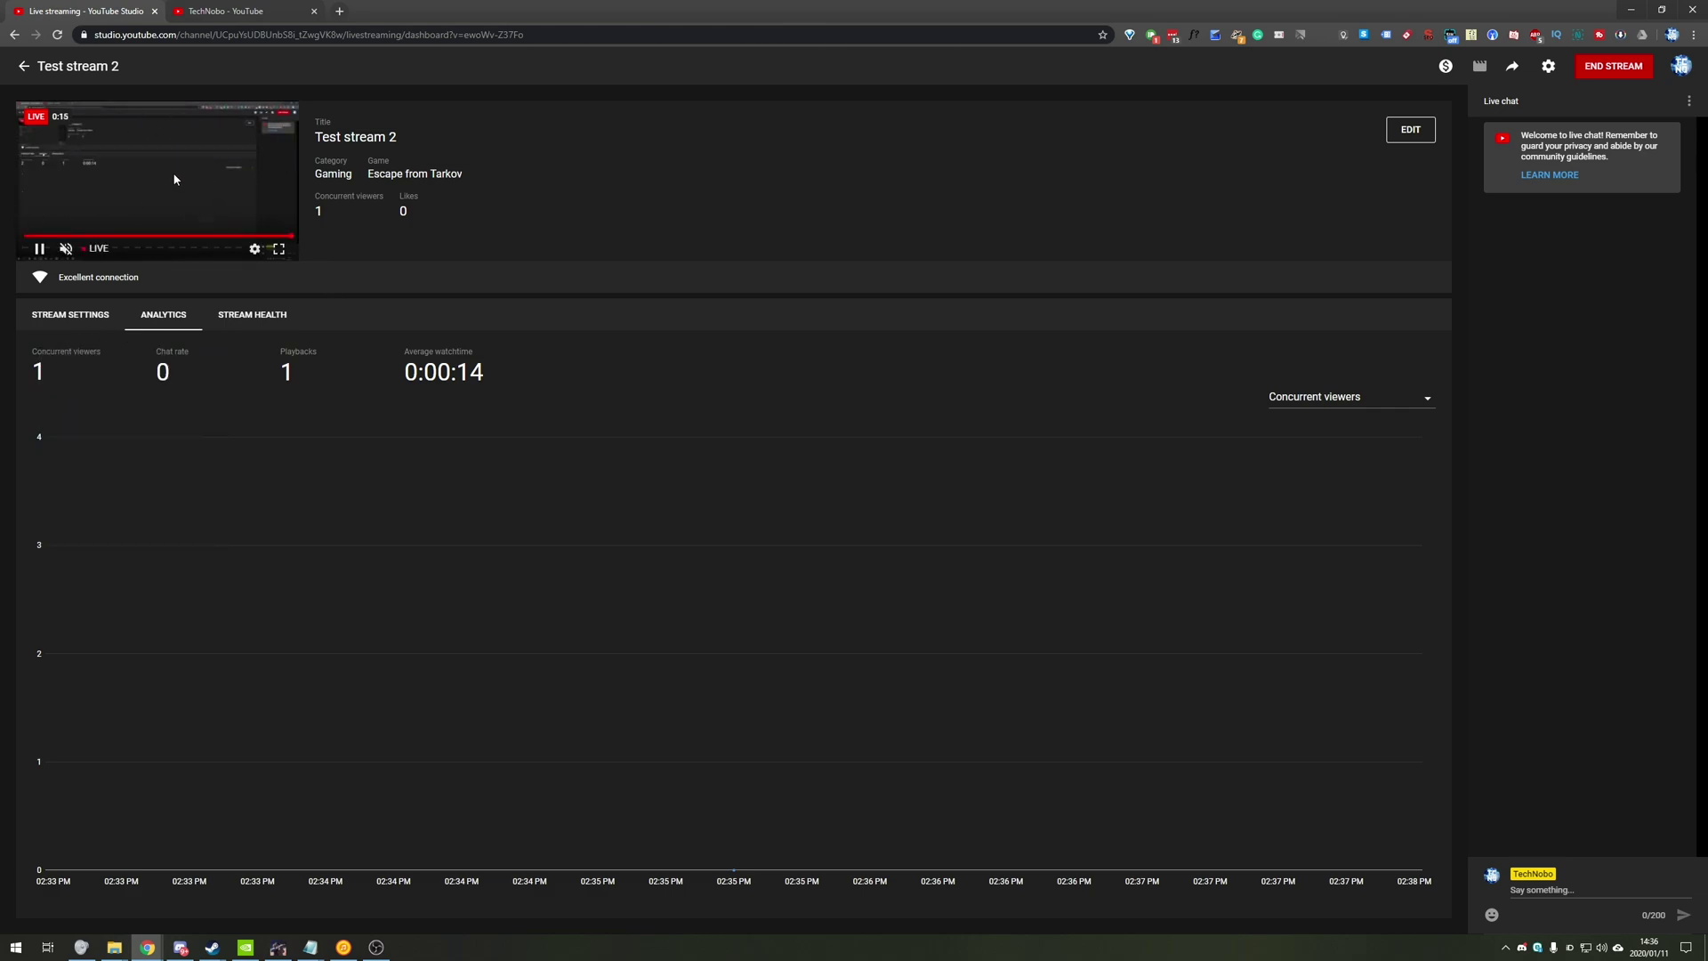
Switch to the TechNobo YouTube page and reload it with F5 to show the live stream.
{"action": "left_click", "coordinate": [225, 11]}
{"action": "key", "text": "F5"}
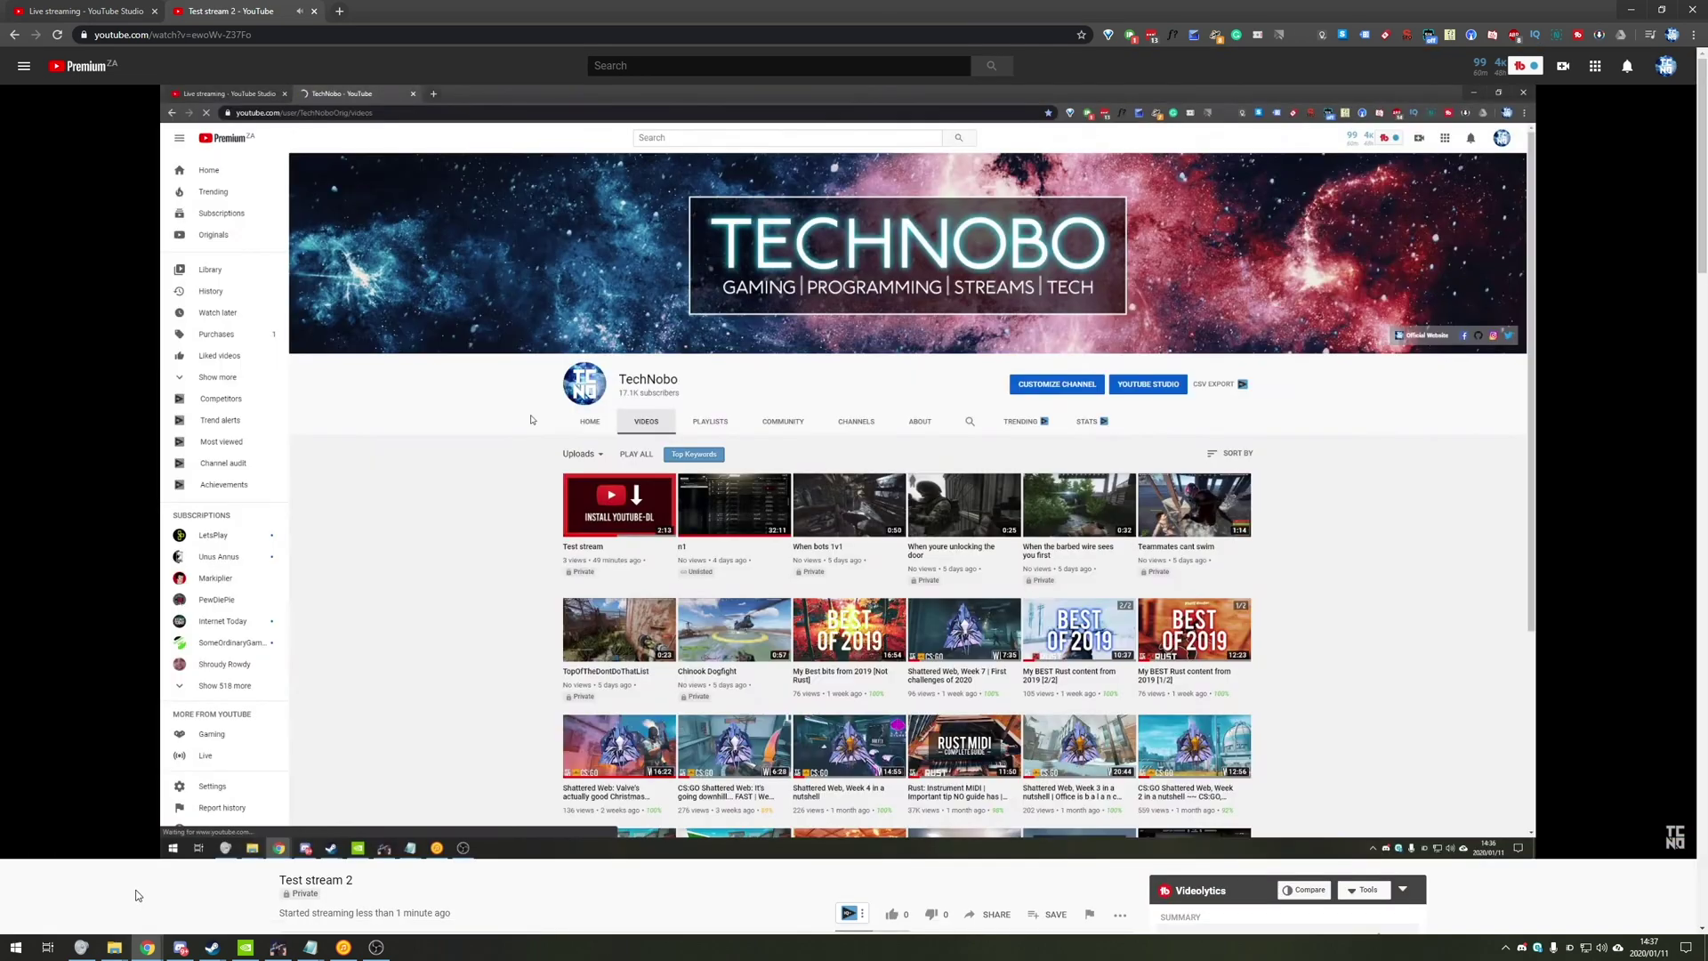
Close the watch page and check the live stream's health in YouTube Studio.
{"action": "left_click", "coordinate": [76, 10]}
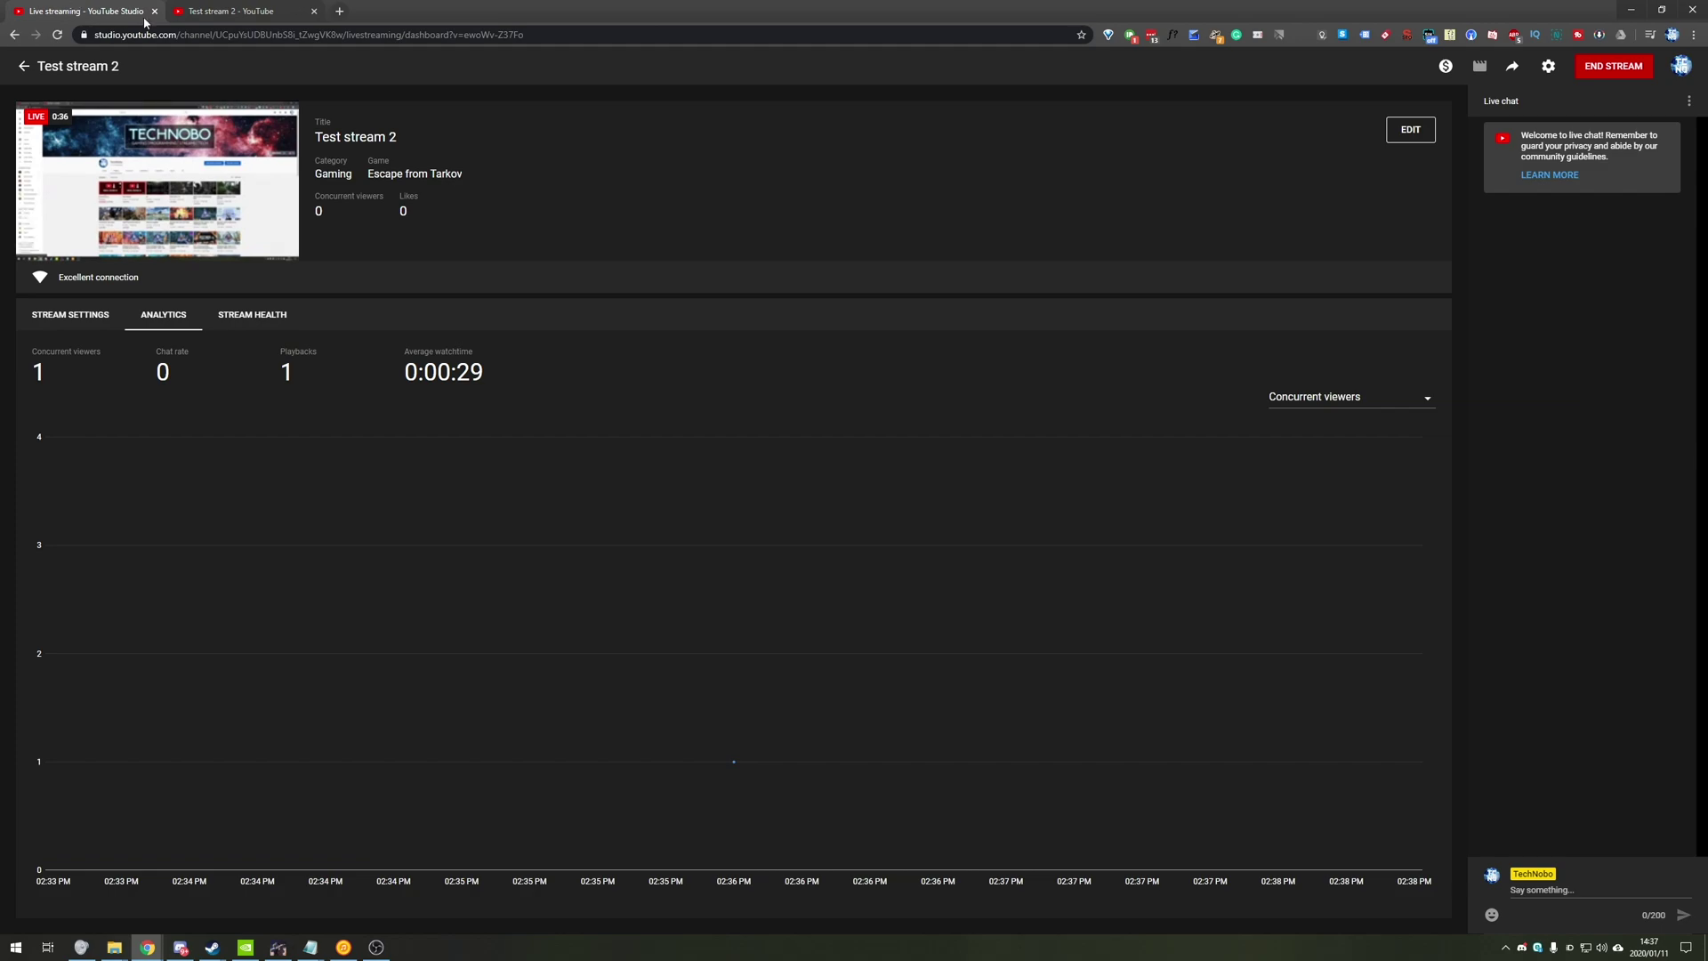
{"action": "left_click", "coordinate": [314, 10]}
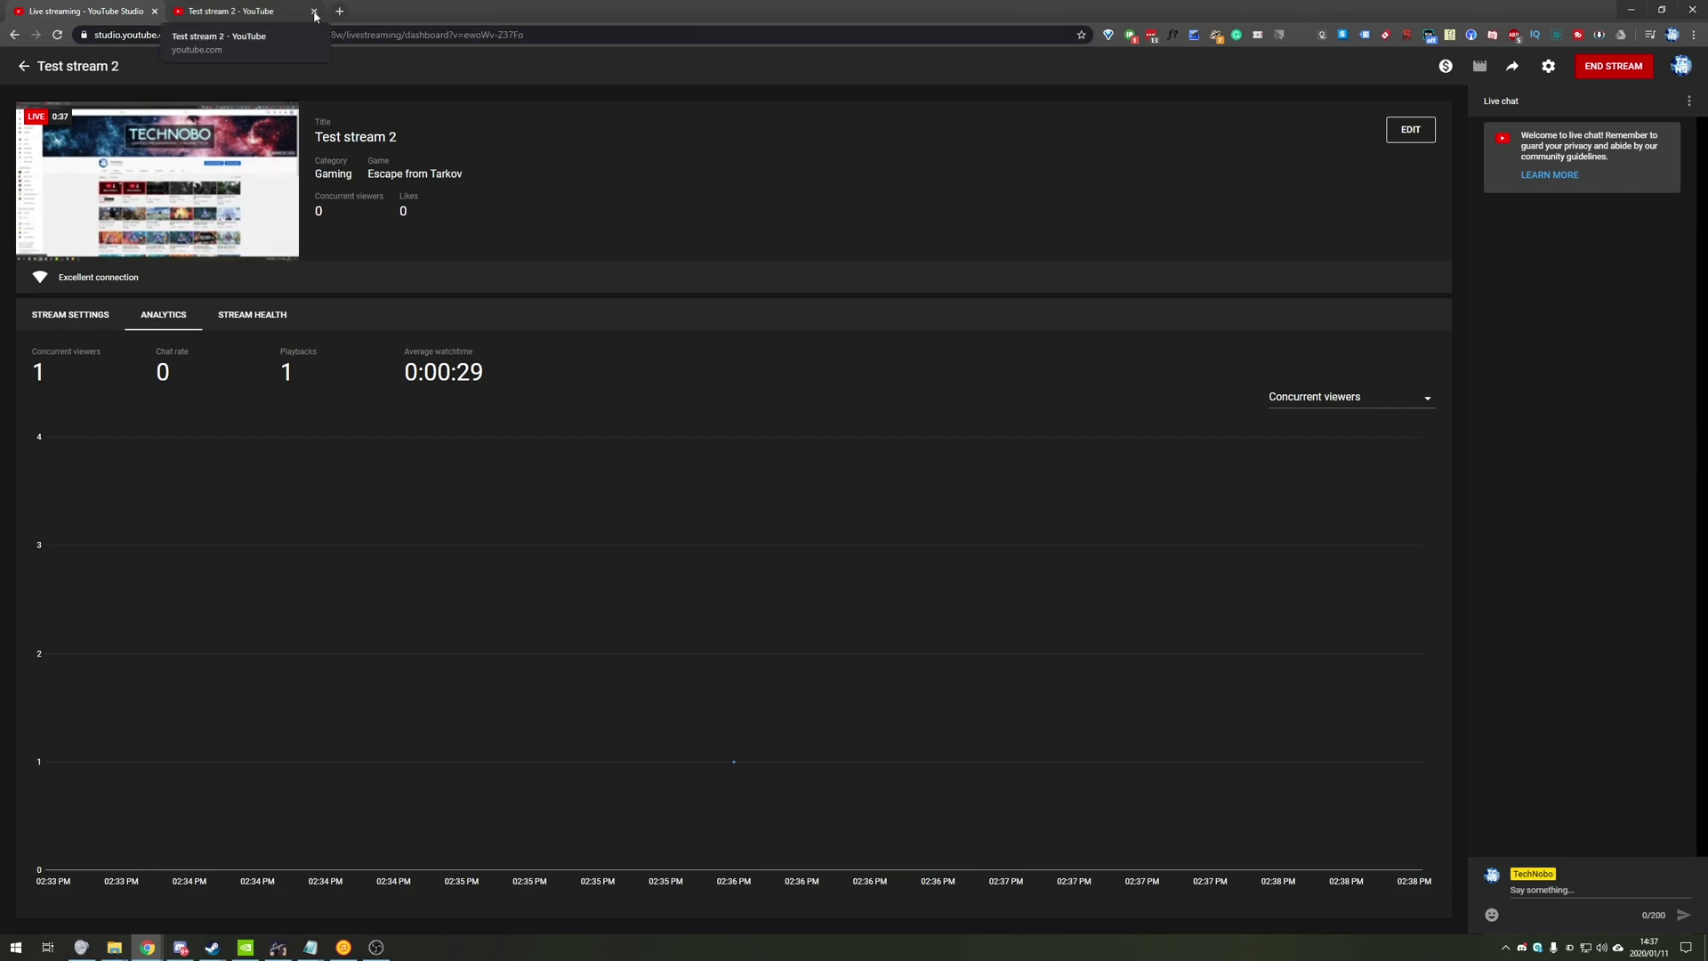
{"action": "left_click", "coordinate": [228, 320]}
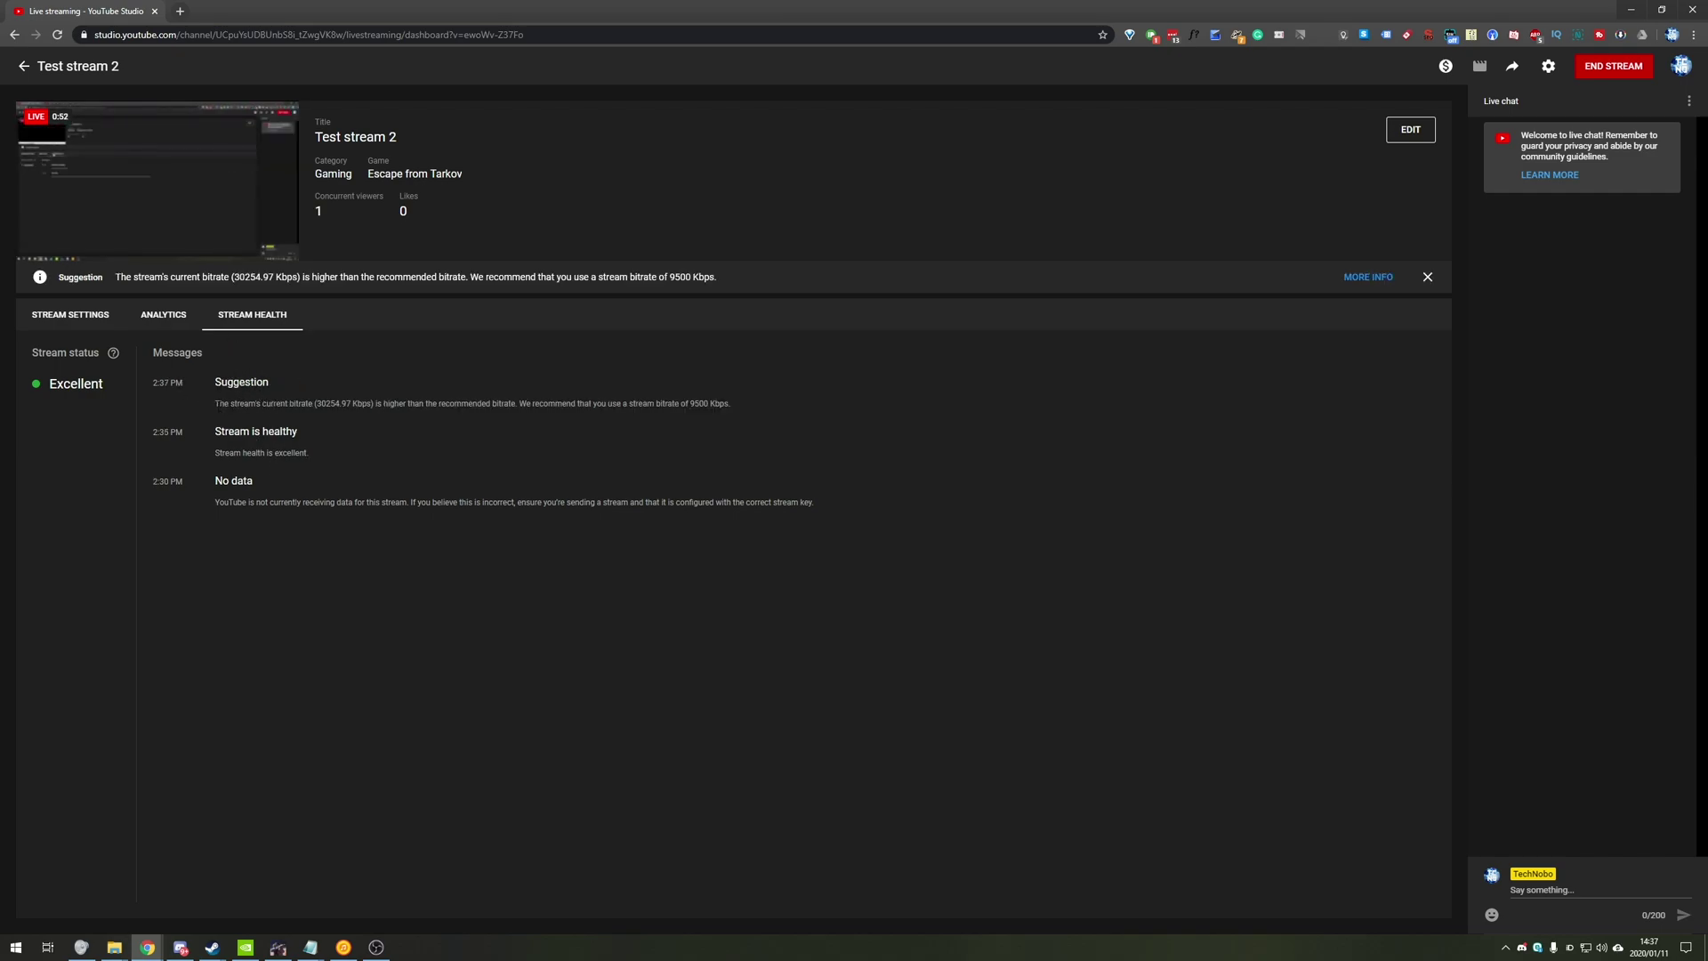
{"action": "left_click_drag", "start_coordinate": [214, 403], "coordinate": [724, 406]}
{"action": "left_click", "coordinate": [322, 402]}
{"action": "left_click", "coordinate": [355, 408]}
{"action": "right_click", "coordinate": [722, 404]}
{"action": "left_click", "coordinate": [715, 457]}
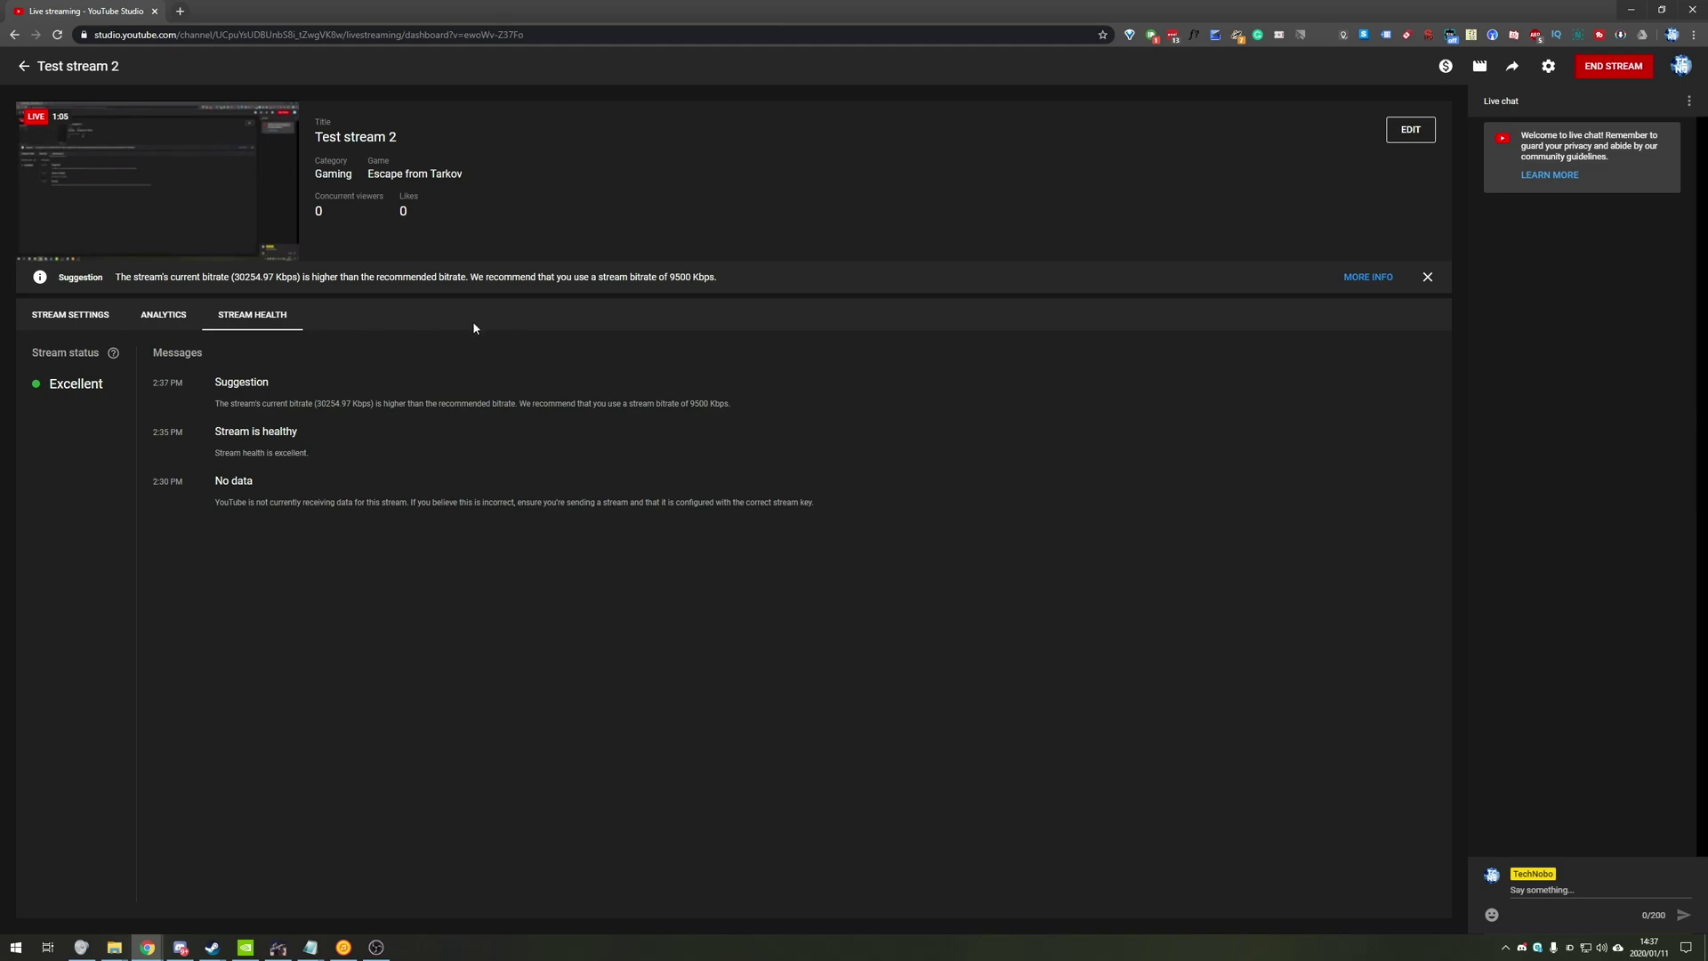
Back in stream settings, pop the live chat into a separate window, then close it.
{"action": "left_click", "coordinate": [98, 320]}
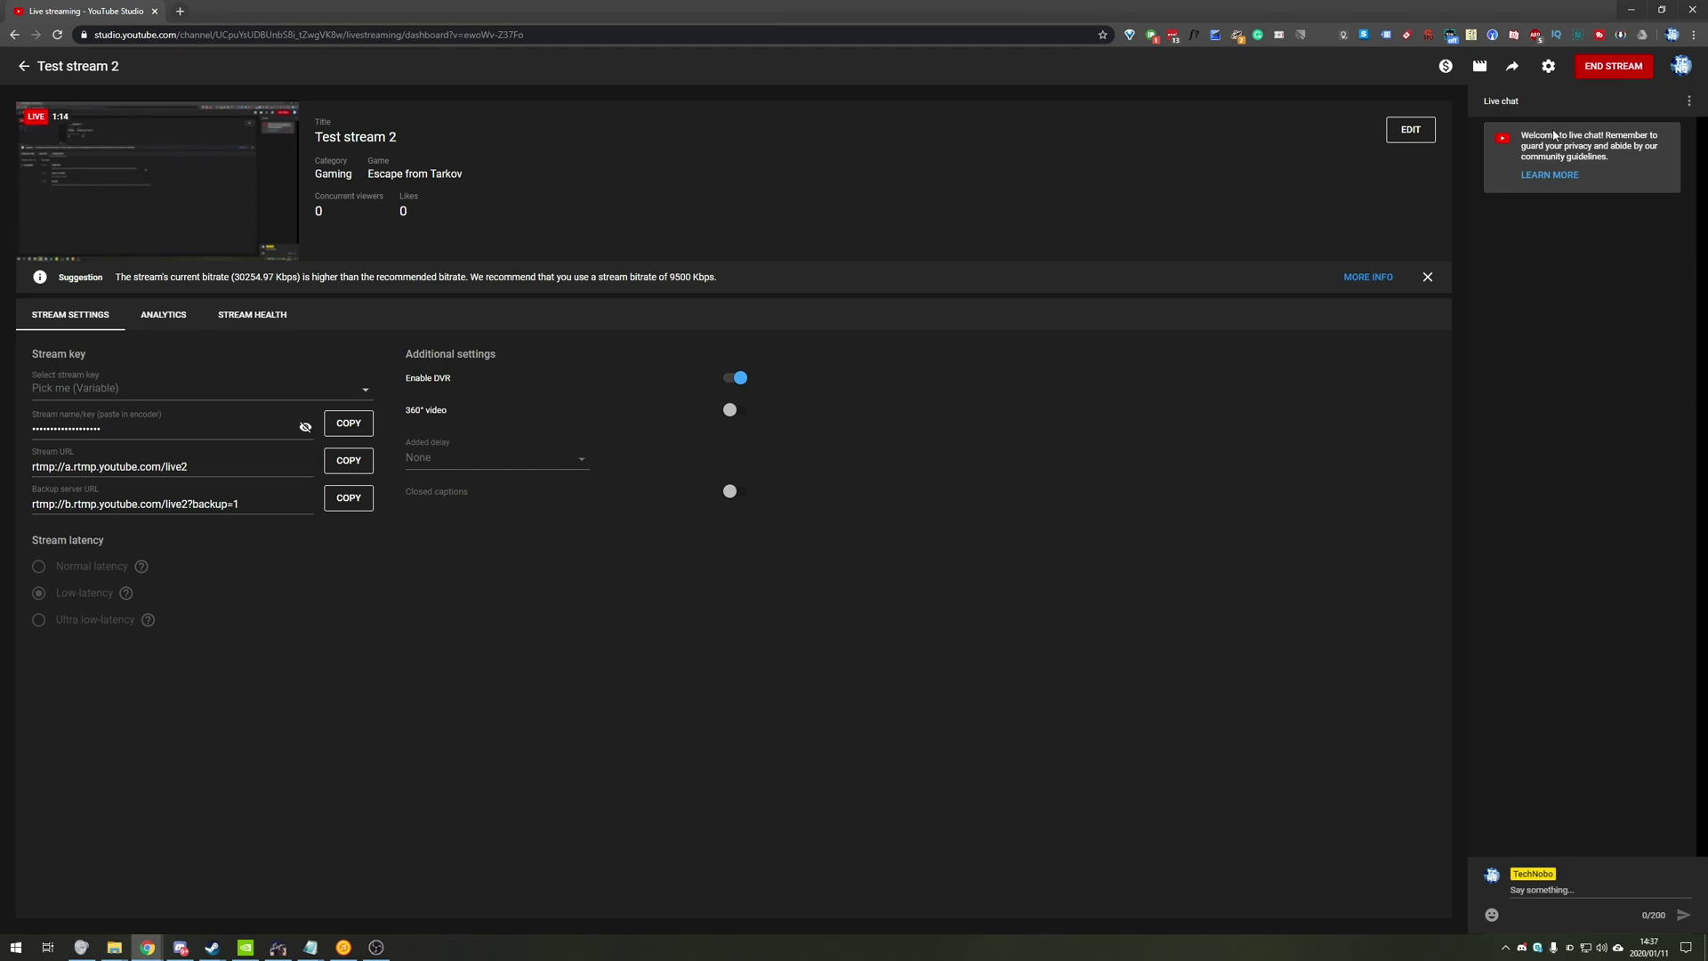
{"action": "left_click", "coordinate": [1689, 101]}
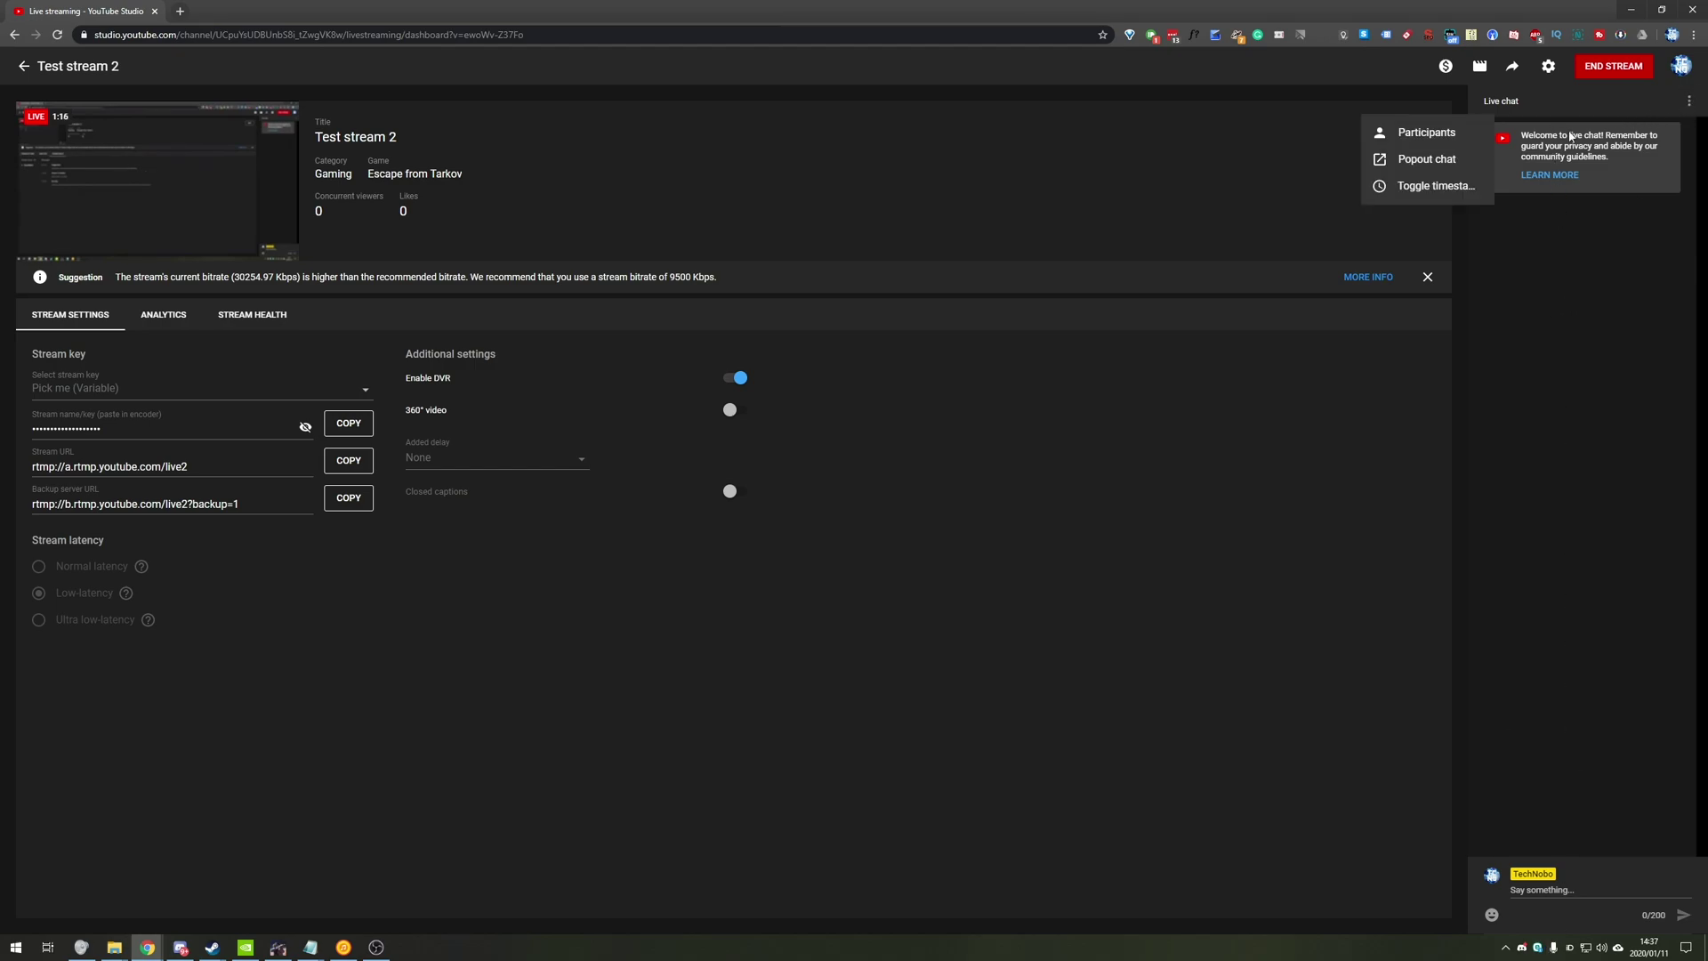
{"action": "left_click", "coordinate": [1458, 160]}
{"action": "left_click_drag", "start_coordinate": [265, 11], "coordinate": [863, 175]}
{"action": "left_click", "coordinate": [994, 172]}
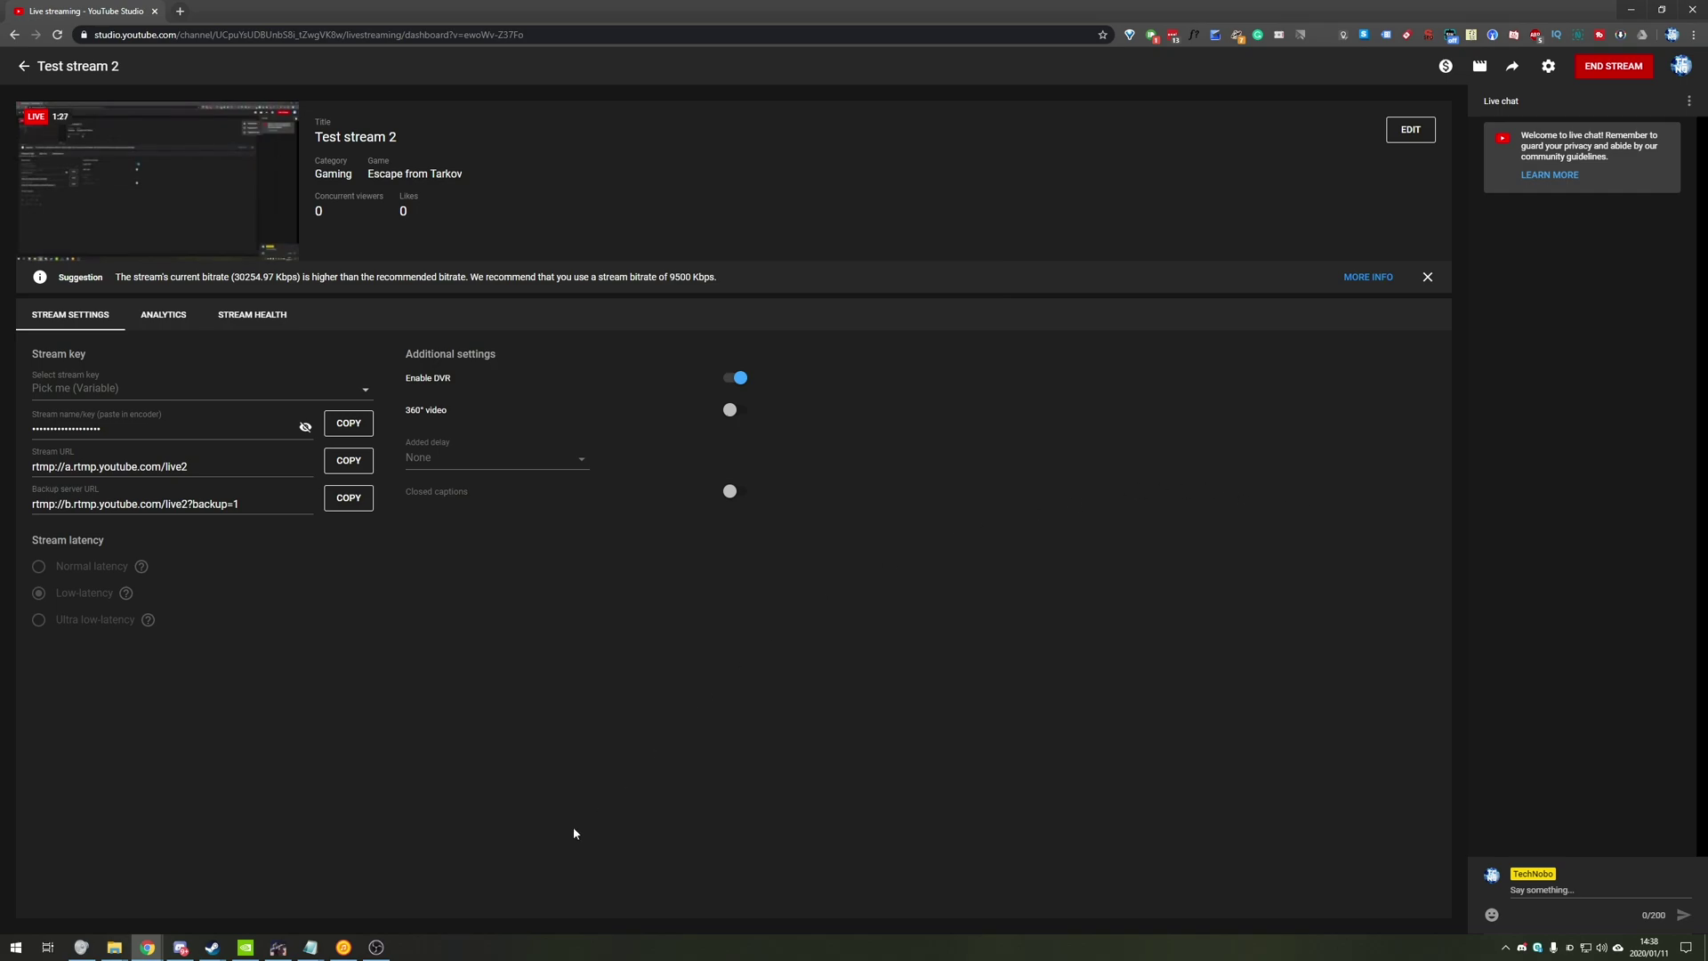
End the Test stream 2 broadcast, confirm, dismiss the Stream Finished summary, and bring OBS forward.
{"action": "left_click", "coordinate": [376, 946]}
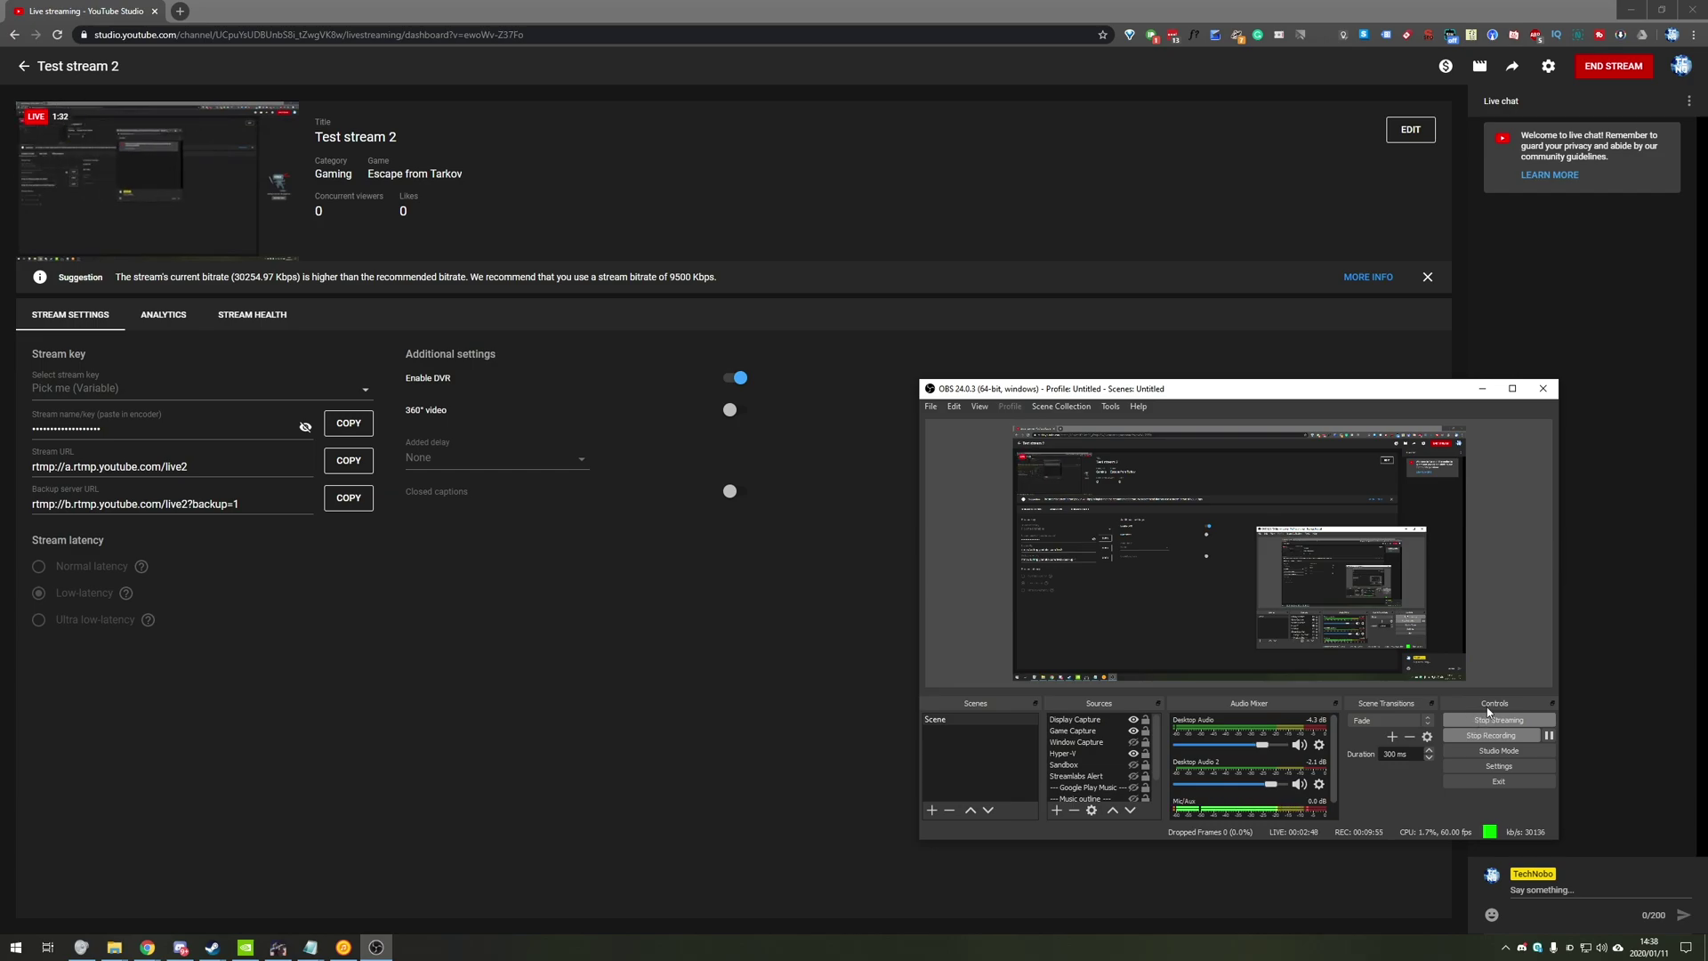
{"action": "left_click", "coordinate": [1485, 234]}
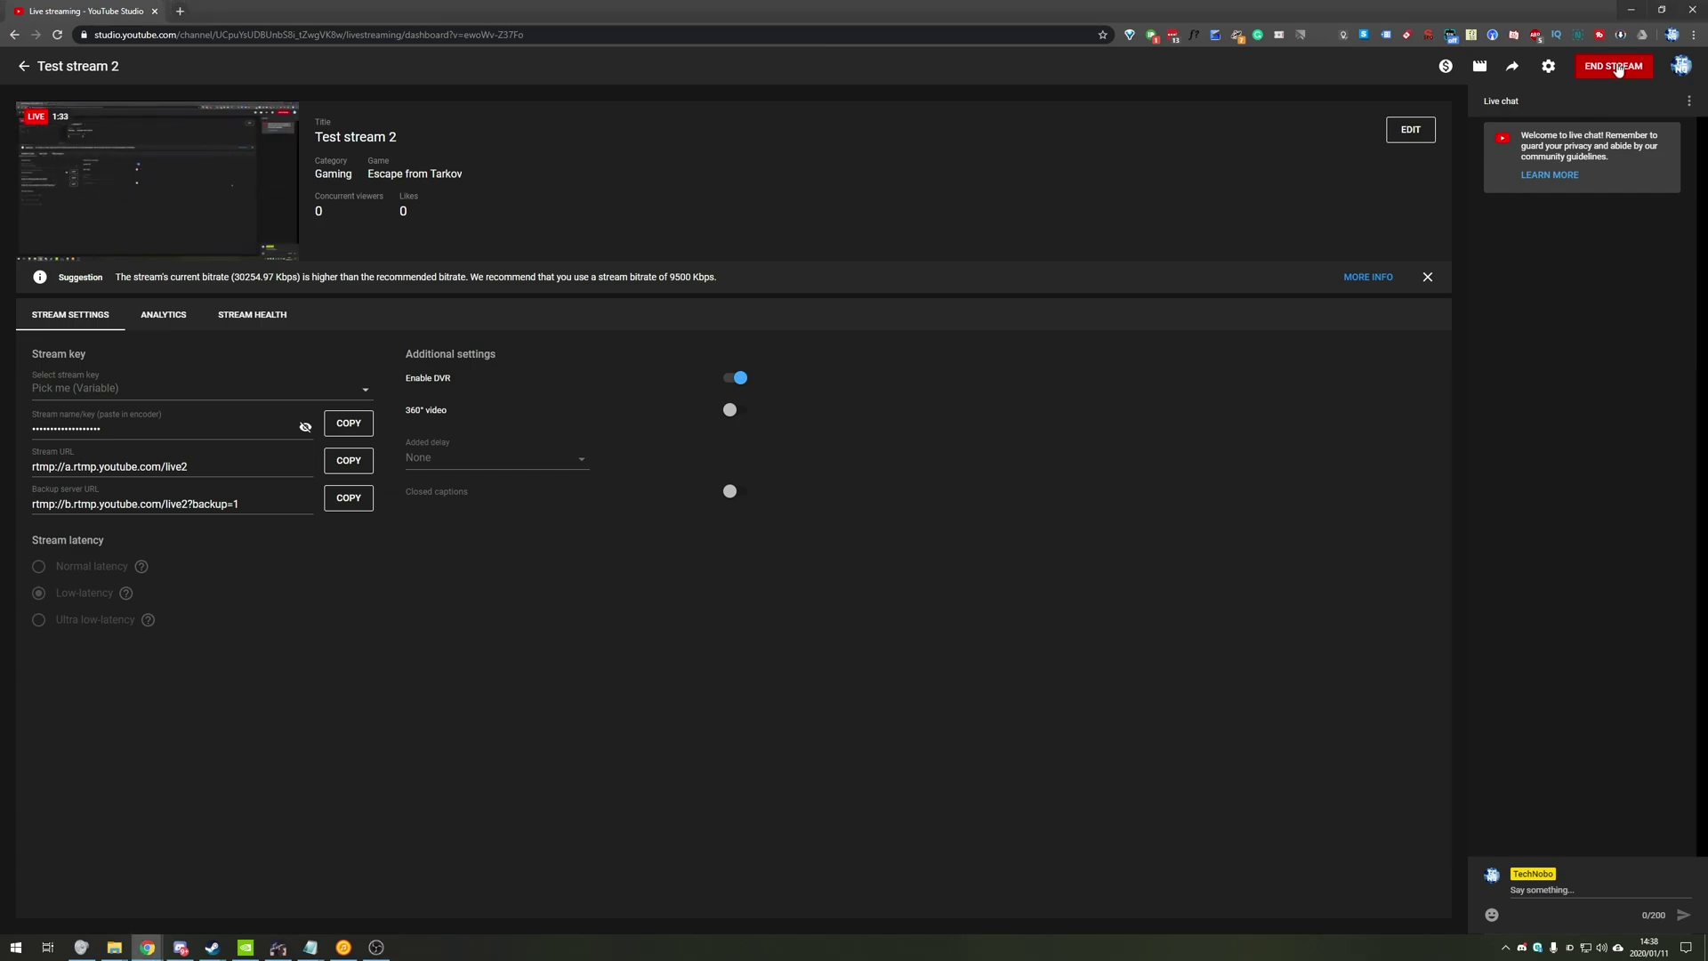
{"action": "left_click", "coordinate": [1616, 69]}
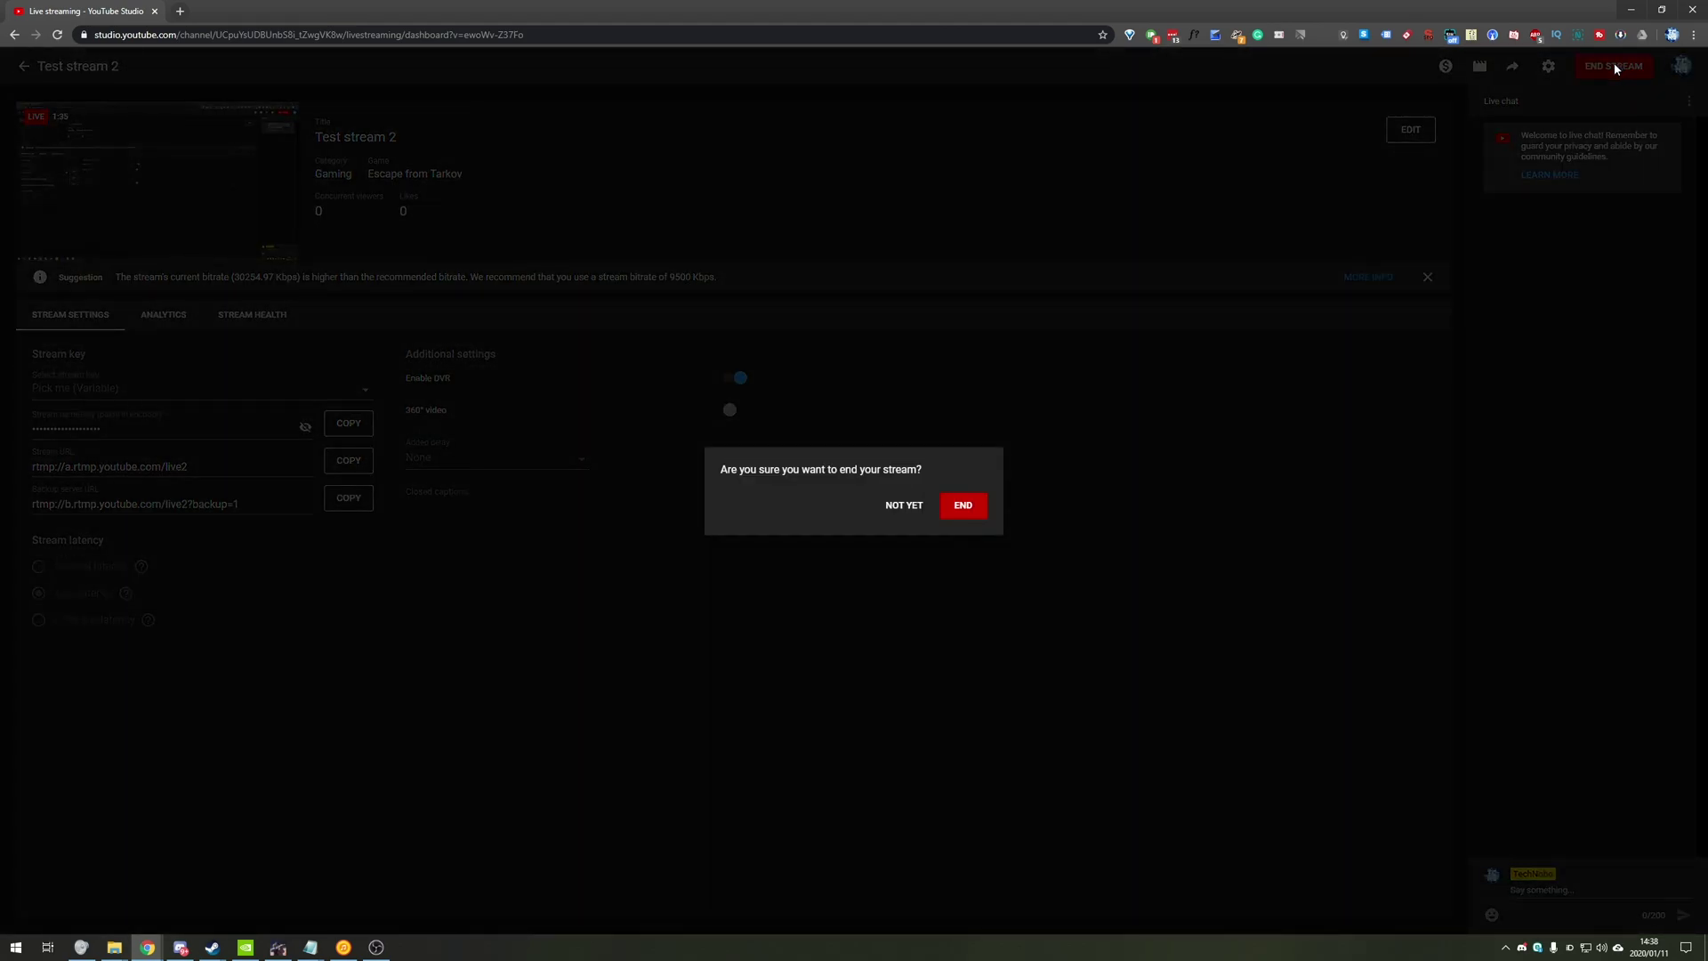
{"action": "left_click", "coordinate": [960, 509]}
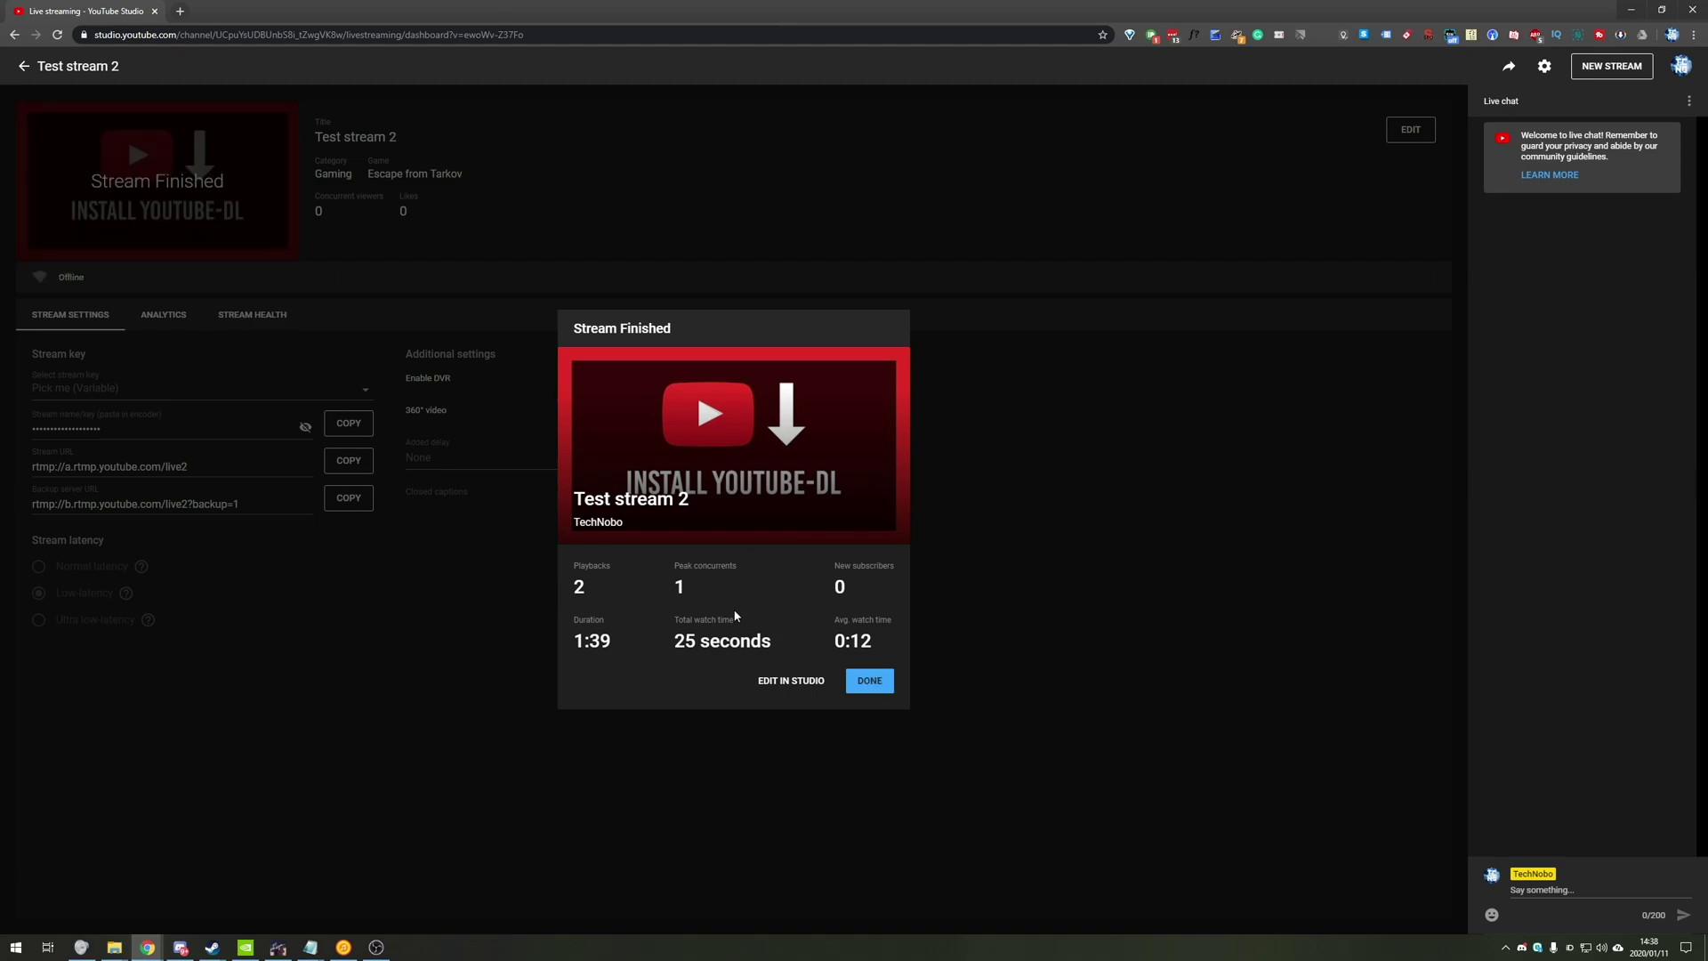
{"action": "left_click", "coordinate": [870, 680]}
{"action": "left_click", "coordinate": [377, 944]}
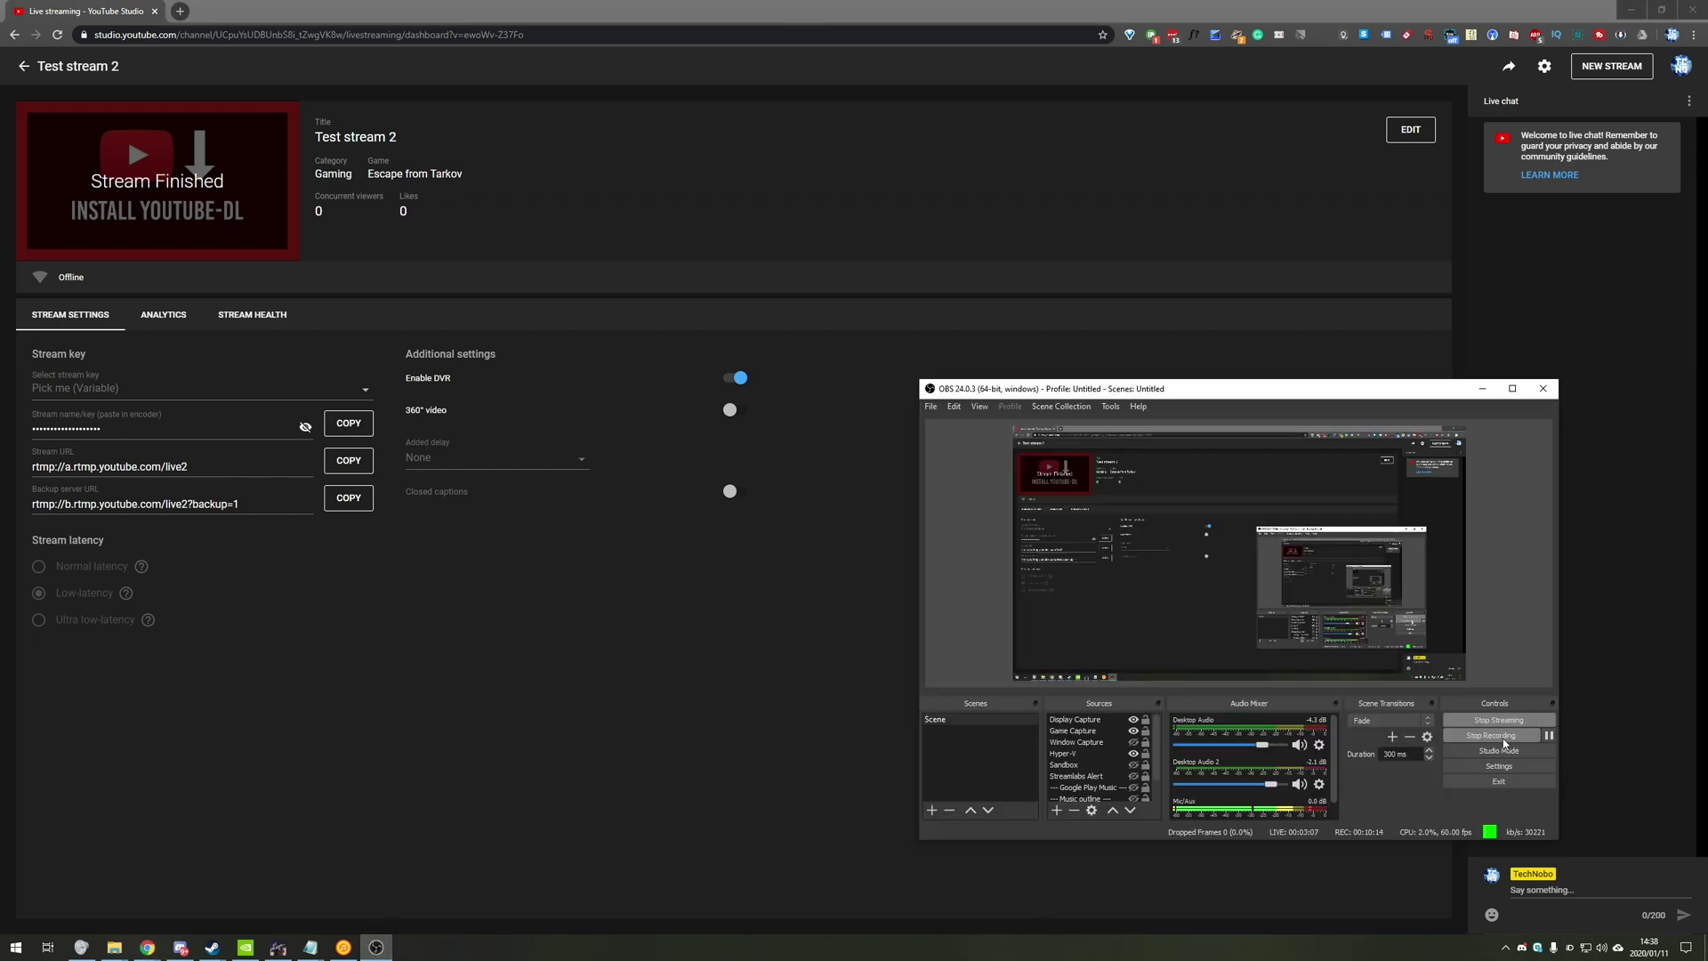
In a new browser tab, enter 'techn' and load the TechNobo channel's Videos page.
{"action": "left_click", "coordinate": [180, 11]}
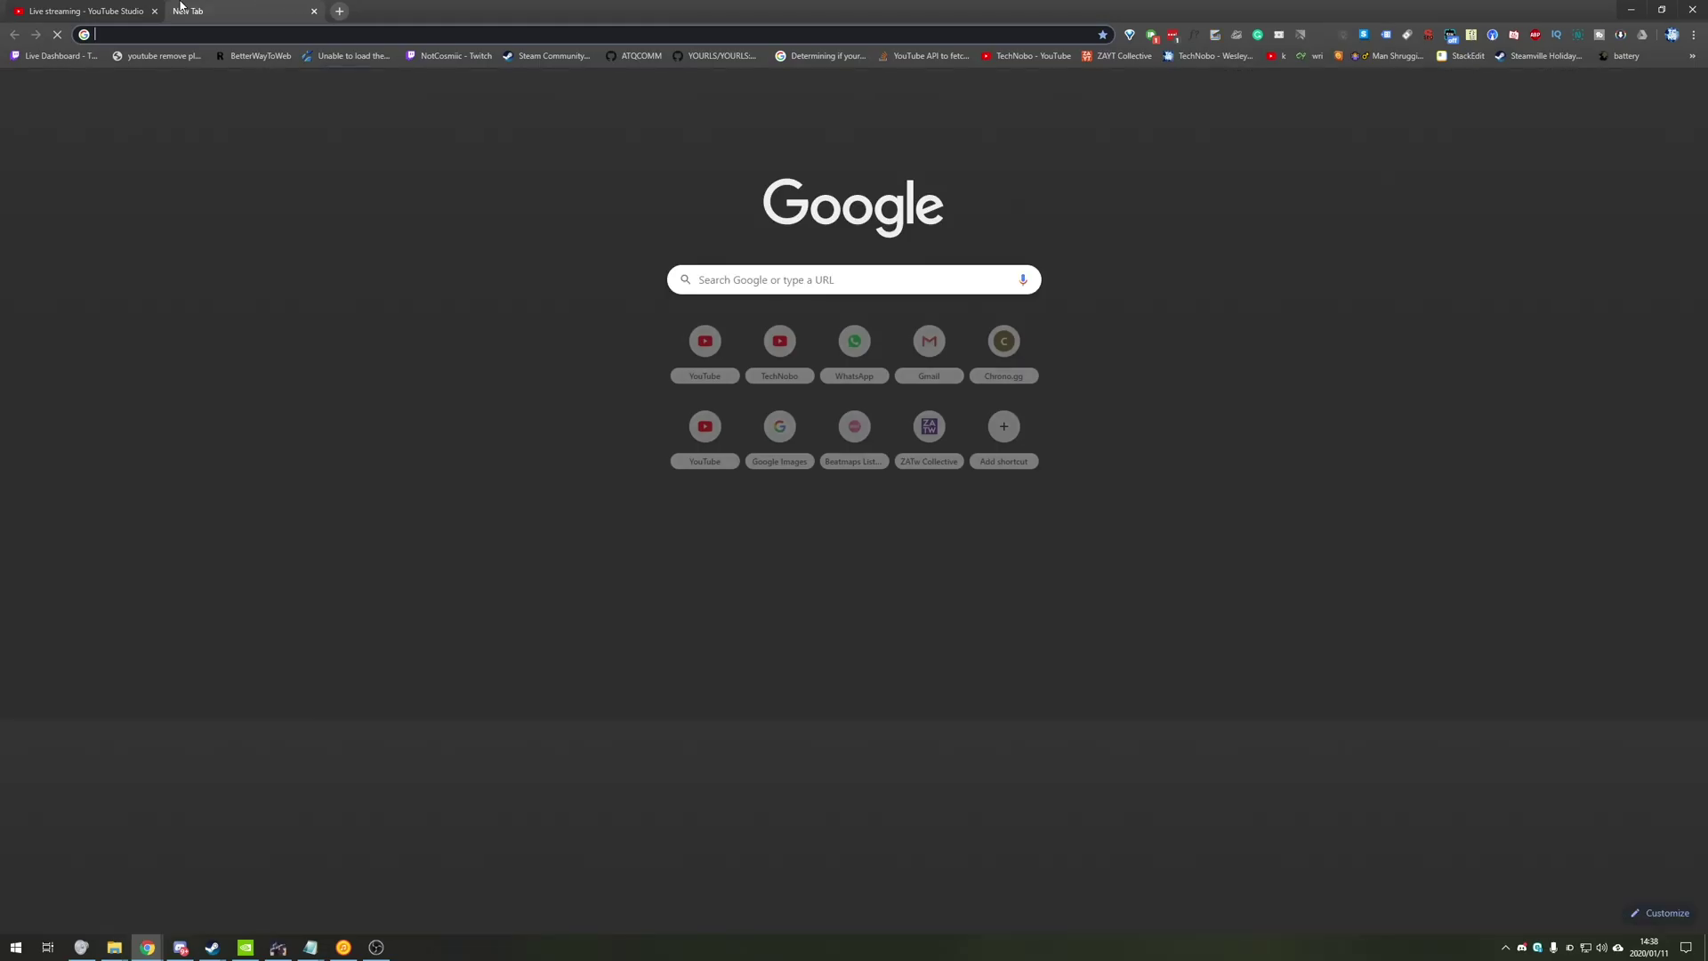
{"action": "type", "text": "techn"}
{"action": "key", "text": "Down"}
{"action": "key", "text": "Return"}
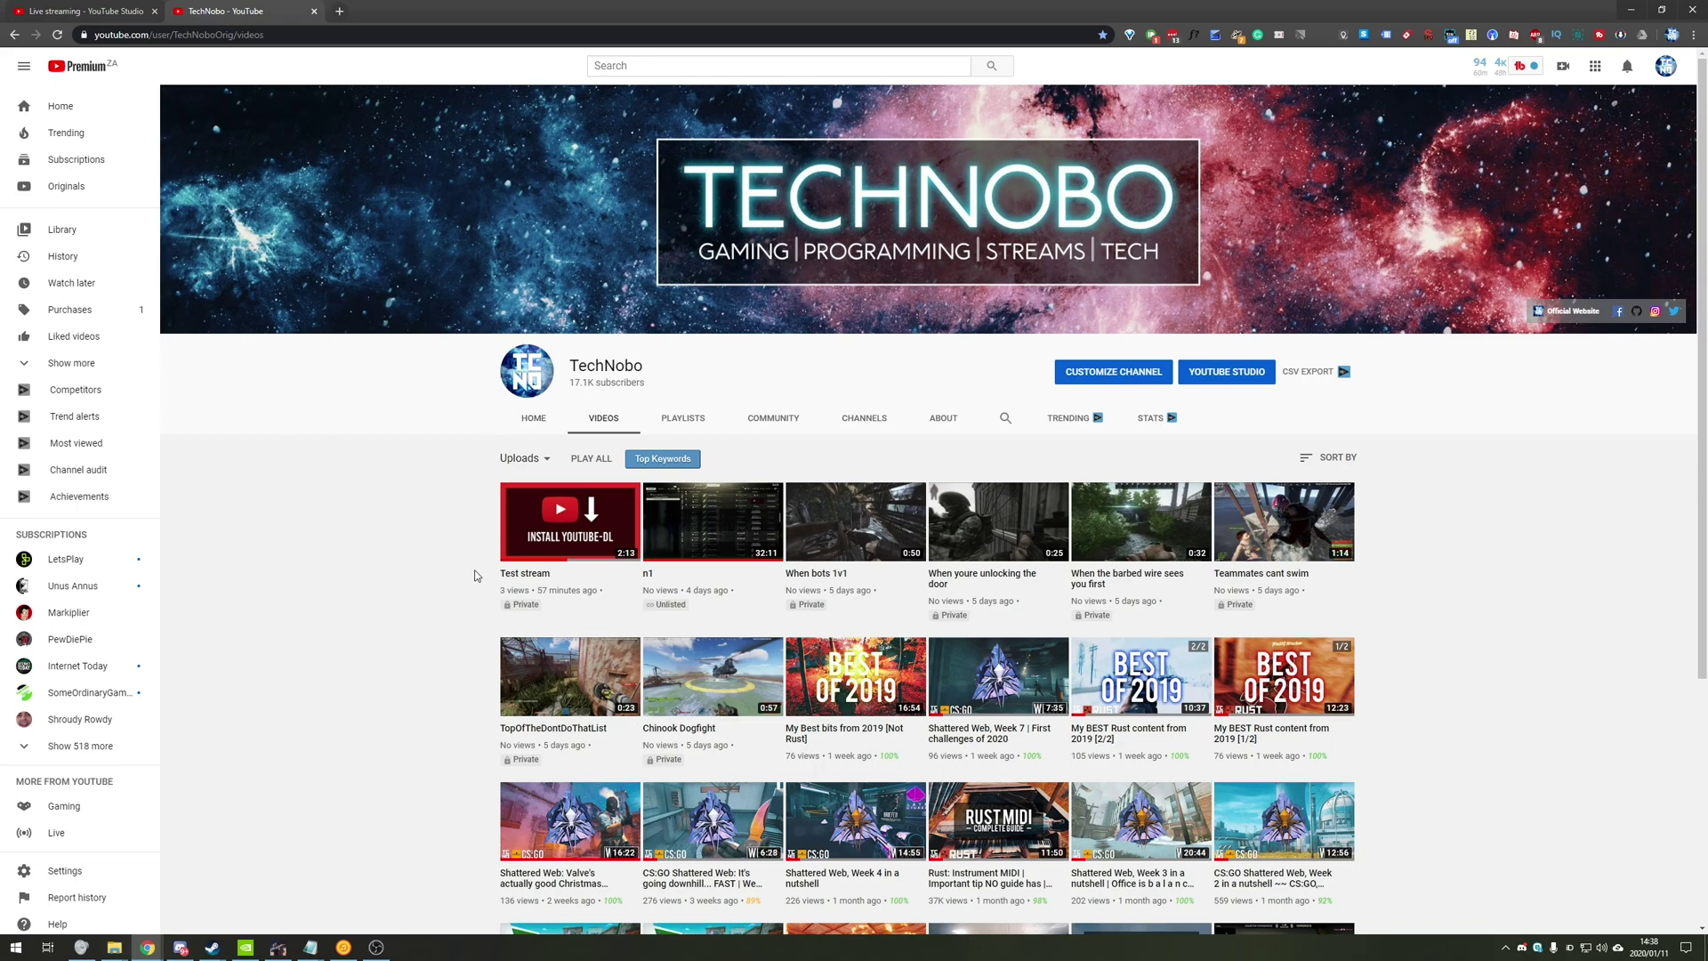
Stop the stream in OBS and return to Test stream 2's dashboard in Chrome.
{"action": "left_click", "coordinate": [85, 10]}
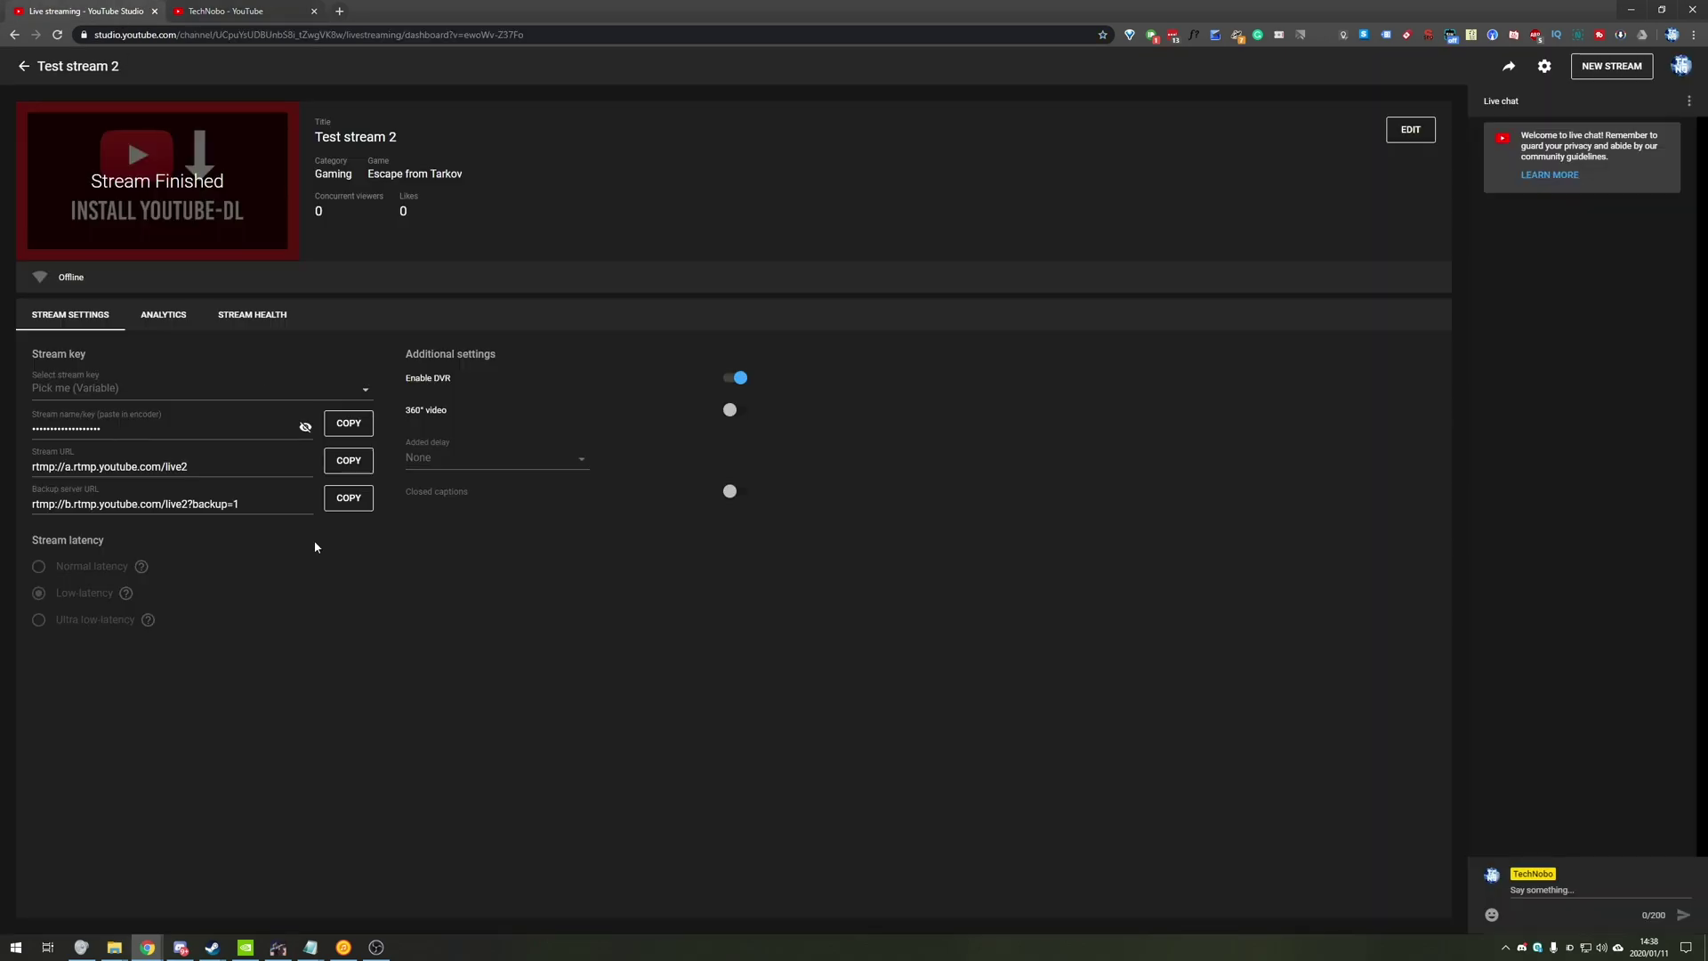
{"action": "left_click", "coordinate": [376, 947]}
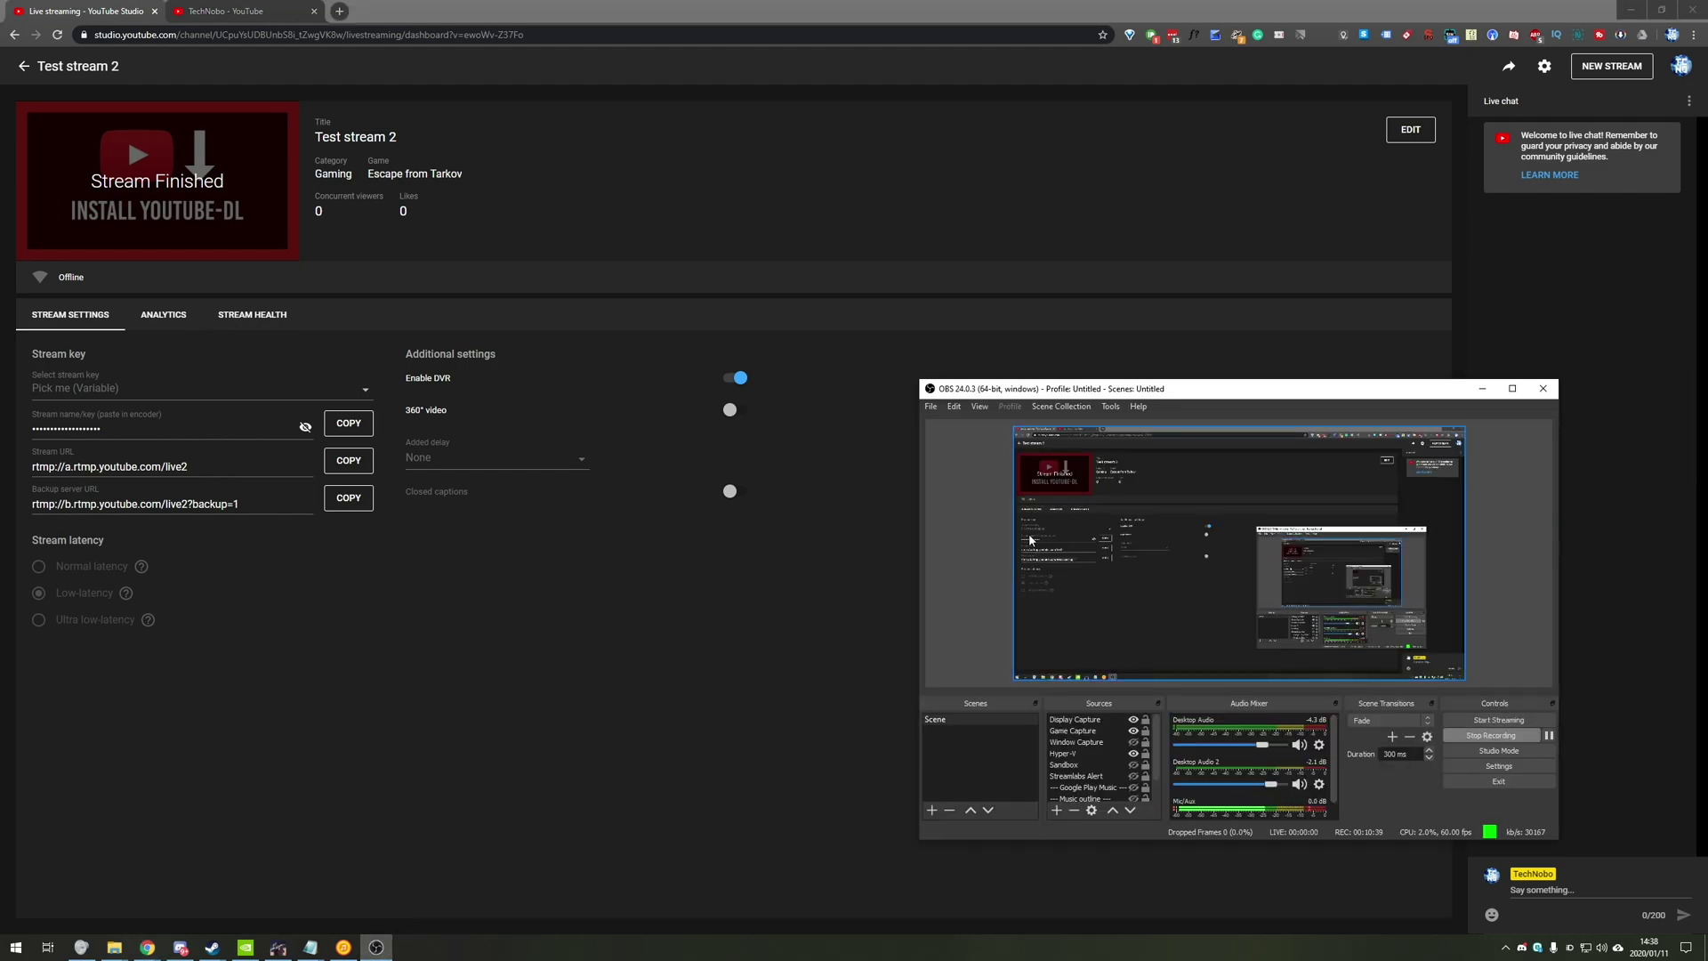
{"action": "left_click", "coordinate": [548, 606]}
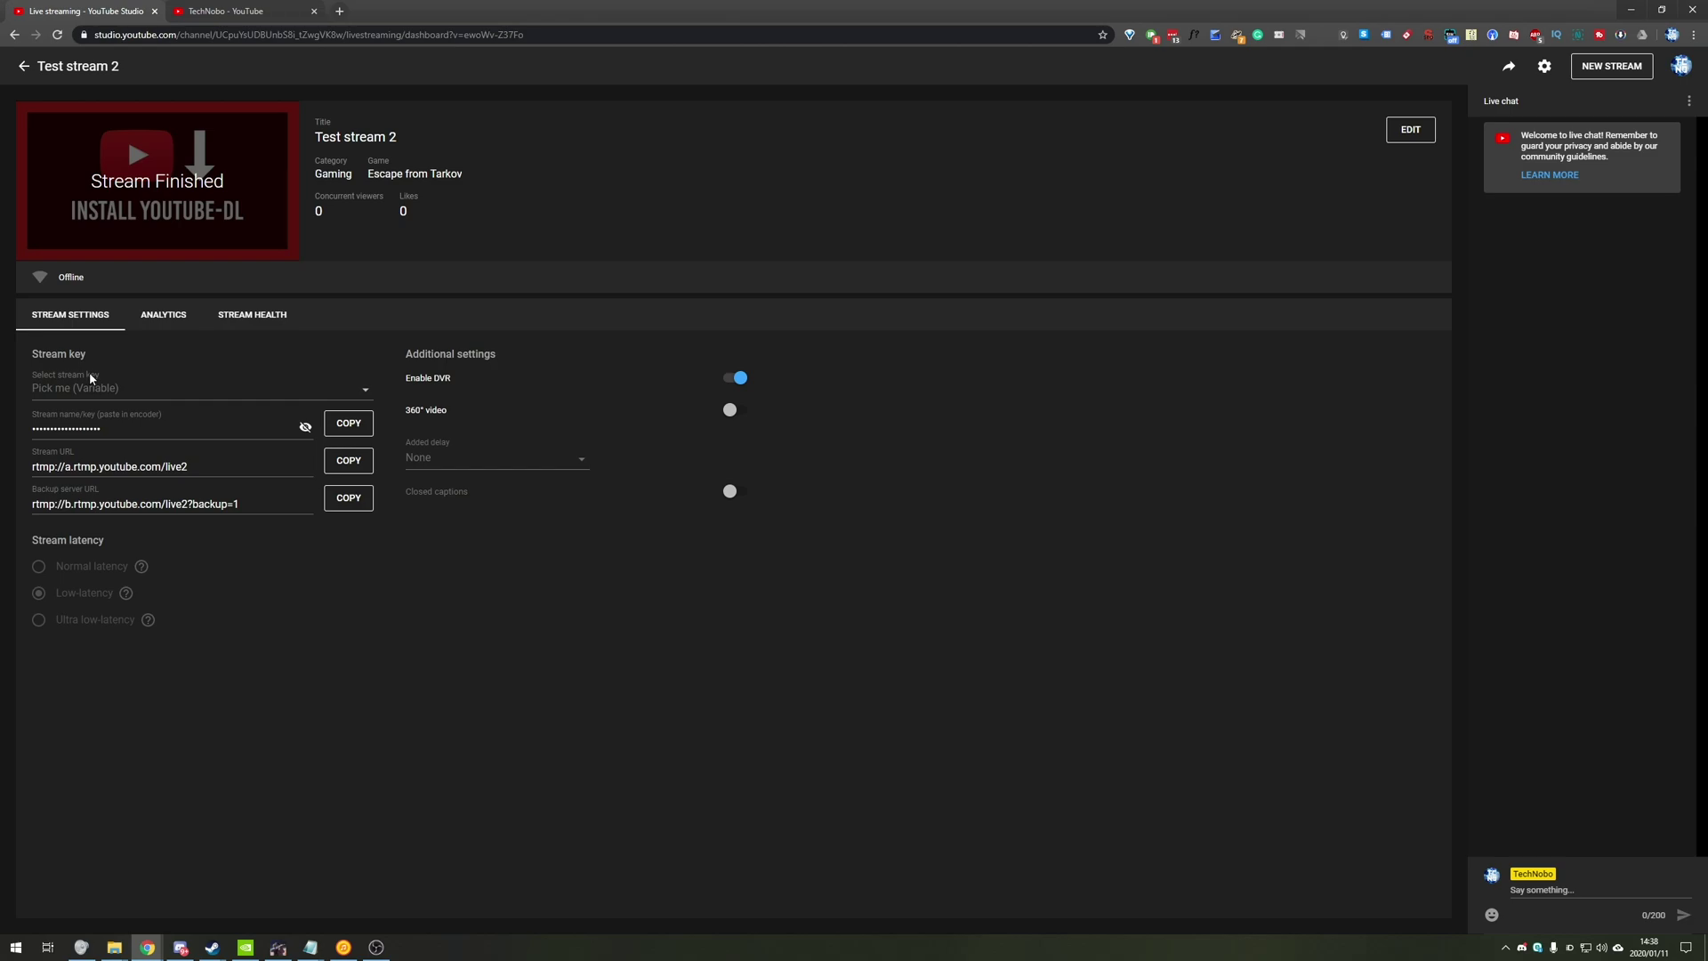
Go back from Test stream 2's dashboard to the live streams Manage list.
{"action": "left_click", "coordinate": [129, 426]}
{"action": "double_click", "coordinate": [98, 431]}
{"action": "left_click", "coordinate": [91, 440]}
{"action": "left_click", "coordinate": [24, 65]}
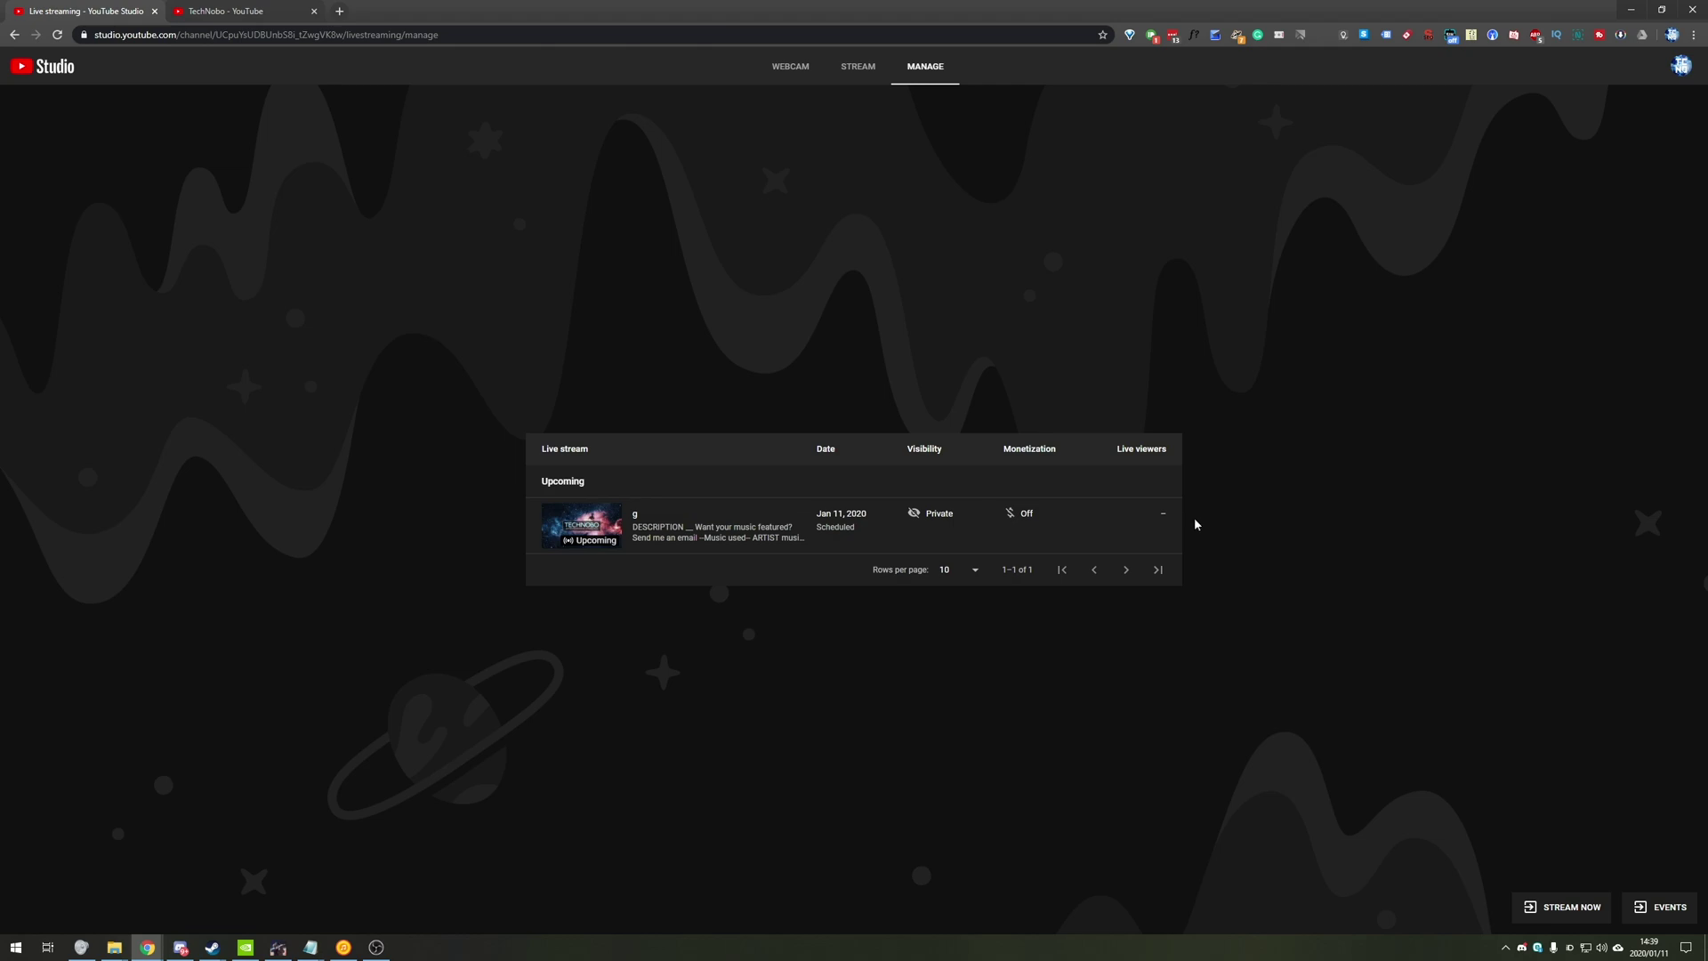
Close the dashboard tab and open the channel's Live videos list in YouTube Studio.
{"action": "left_click", "coordinate": [156, 12]}
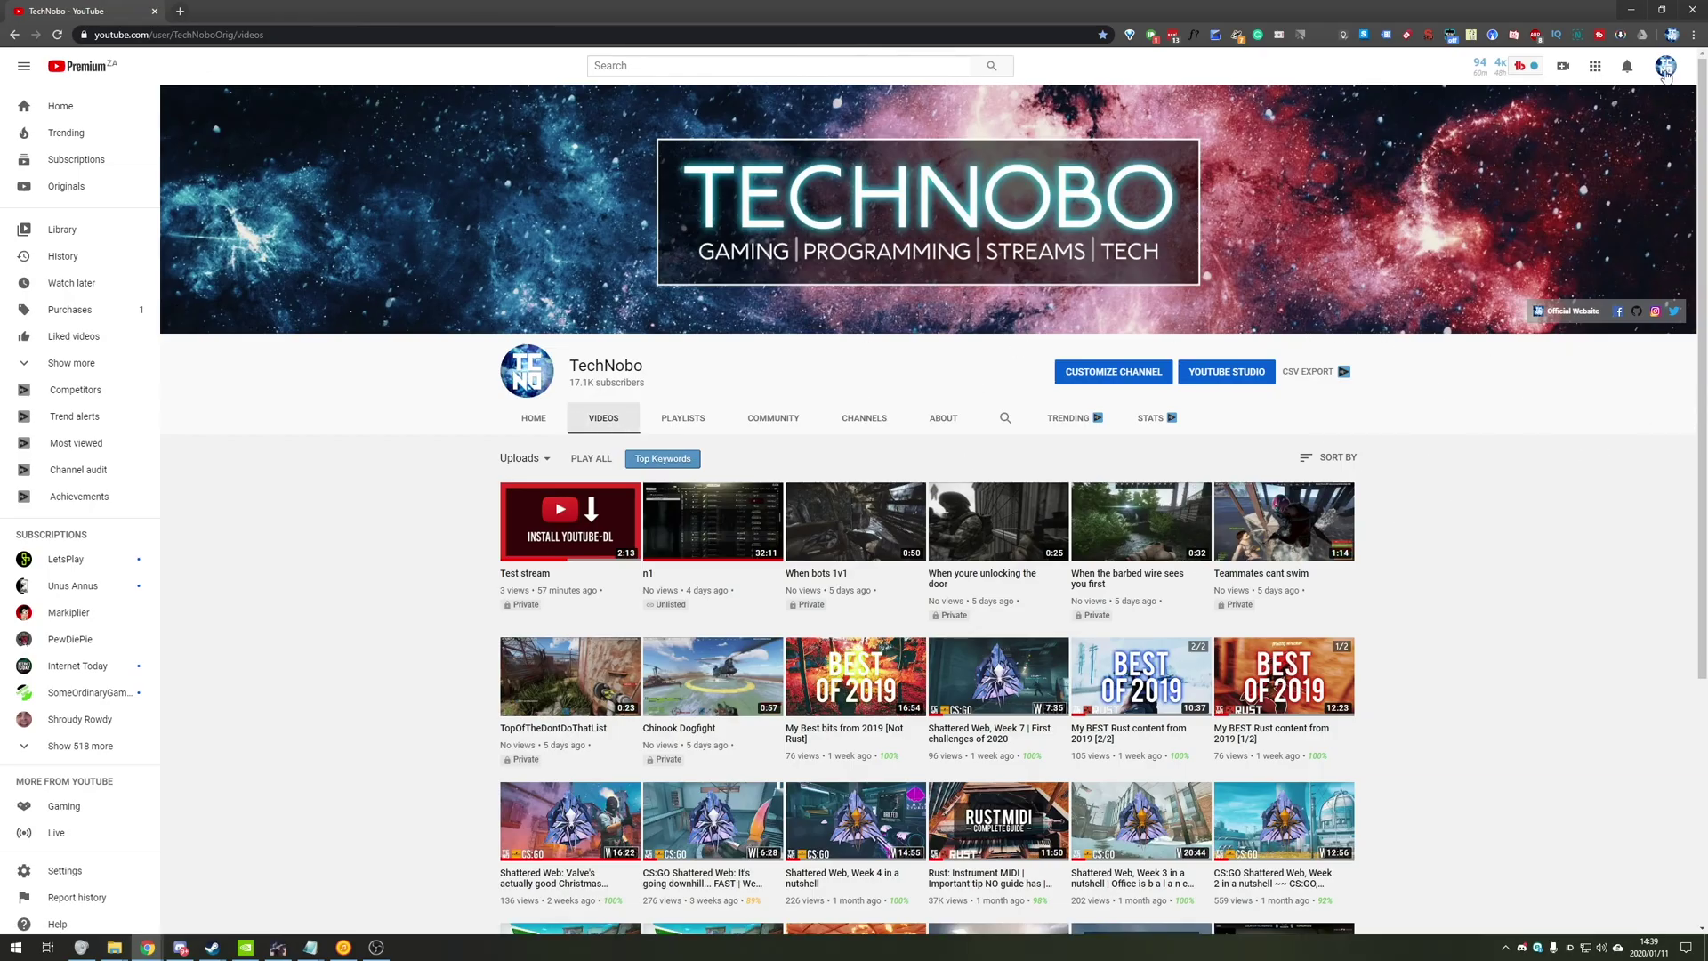
{"action": "left_click", "coordinate": [1665, 73]}
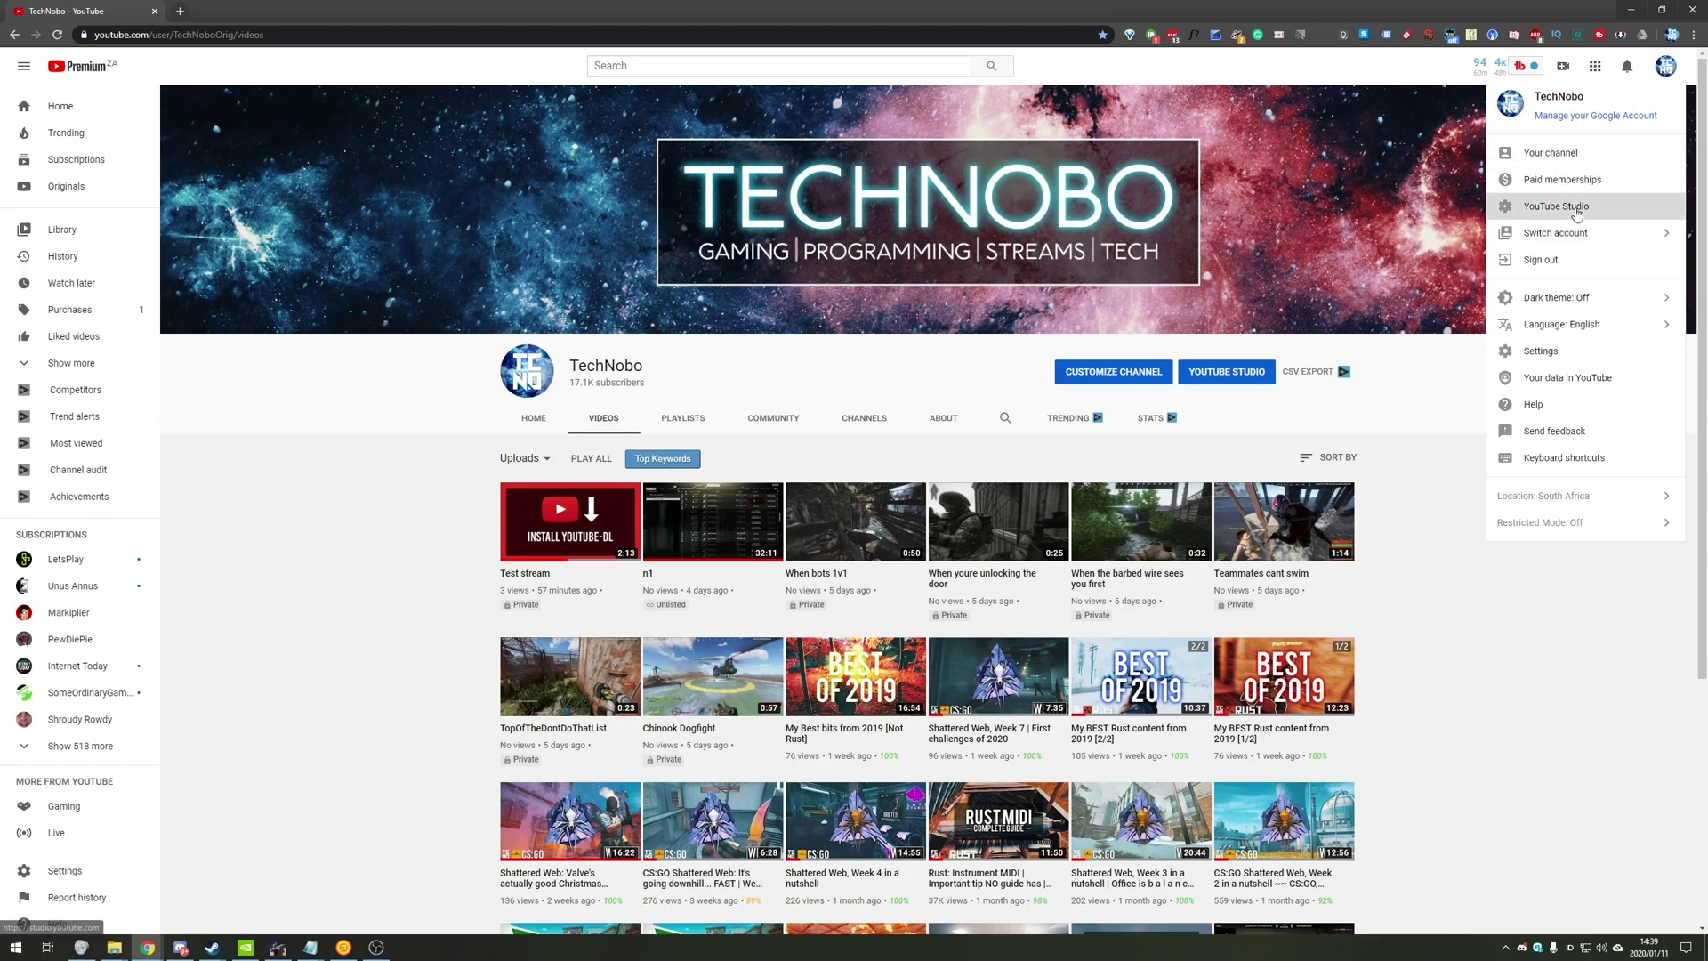
{"action": "left_click", "coordinate": [1577, 211]}
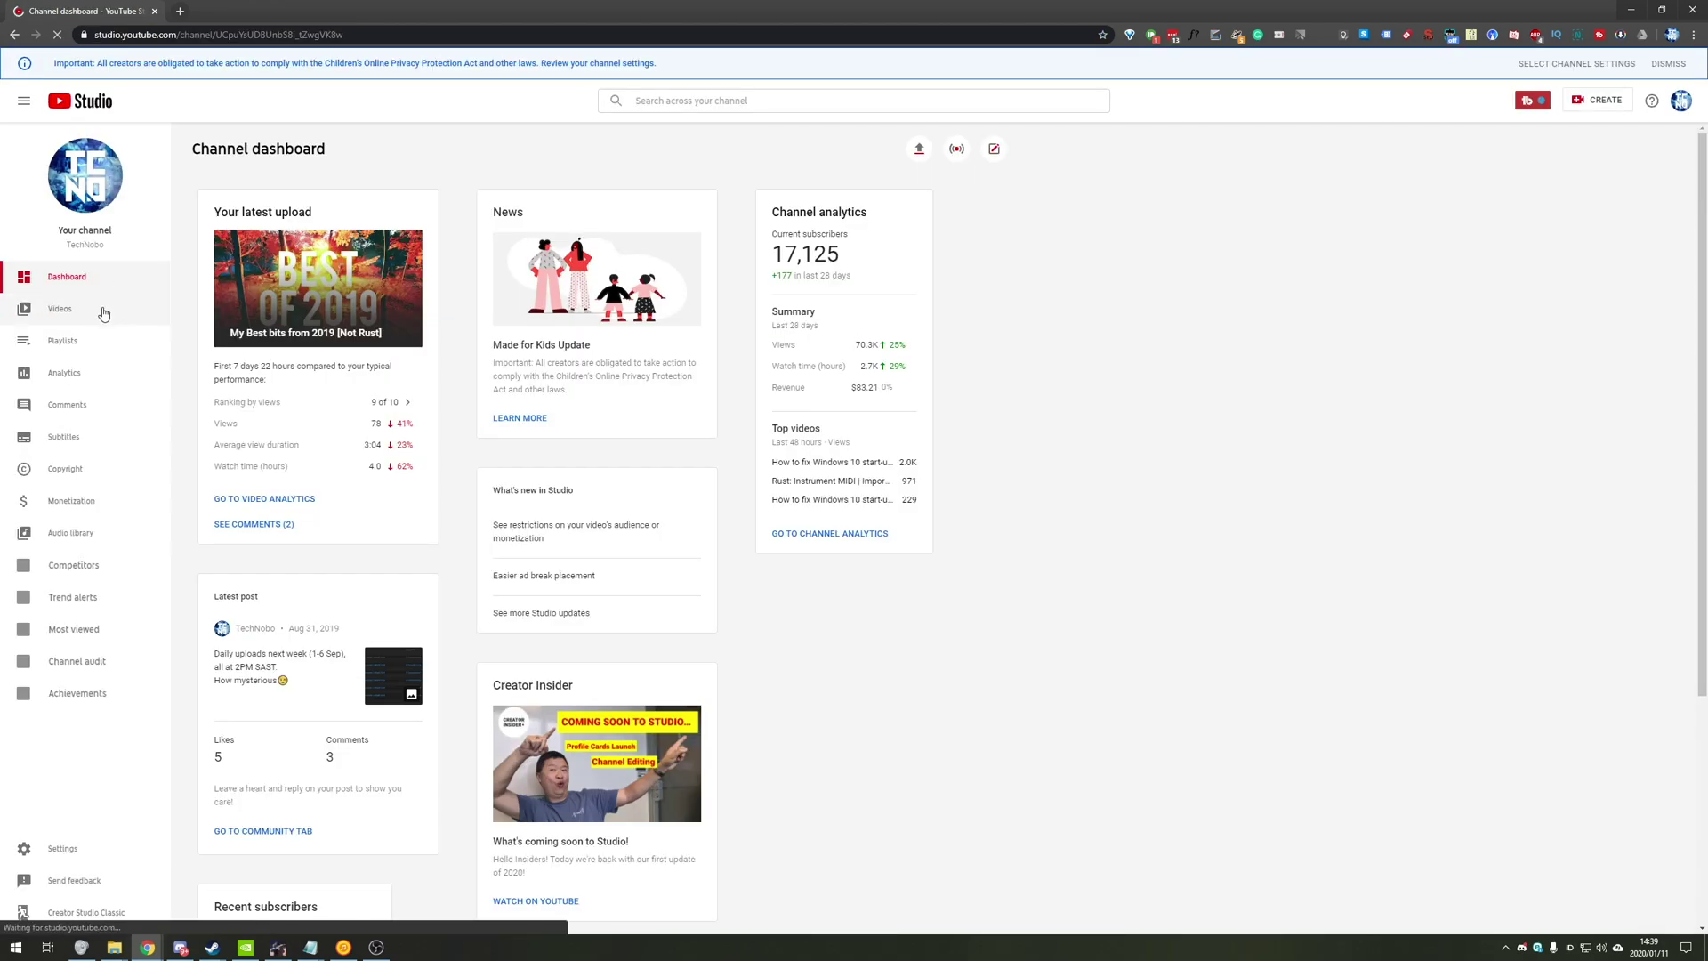
{"action": "left_click", "coordinate": [103, 312]}
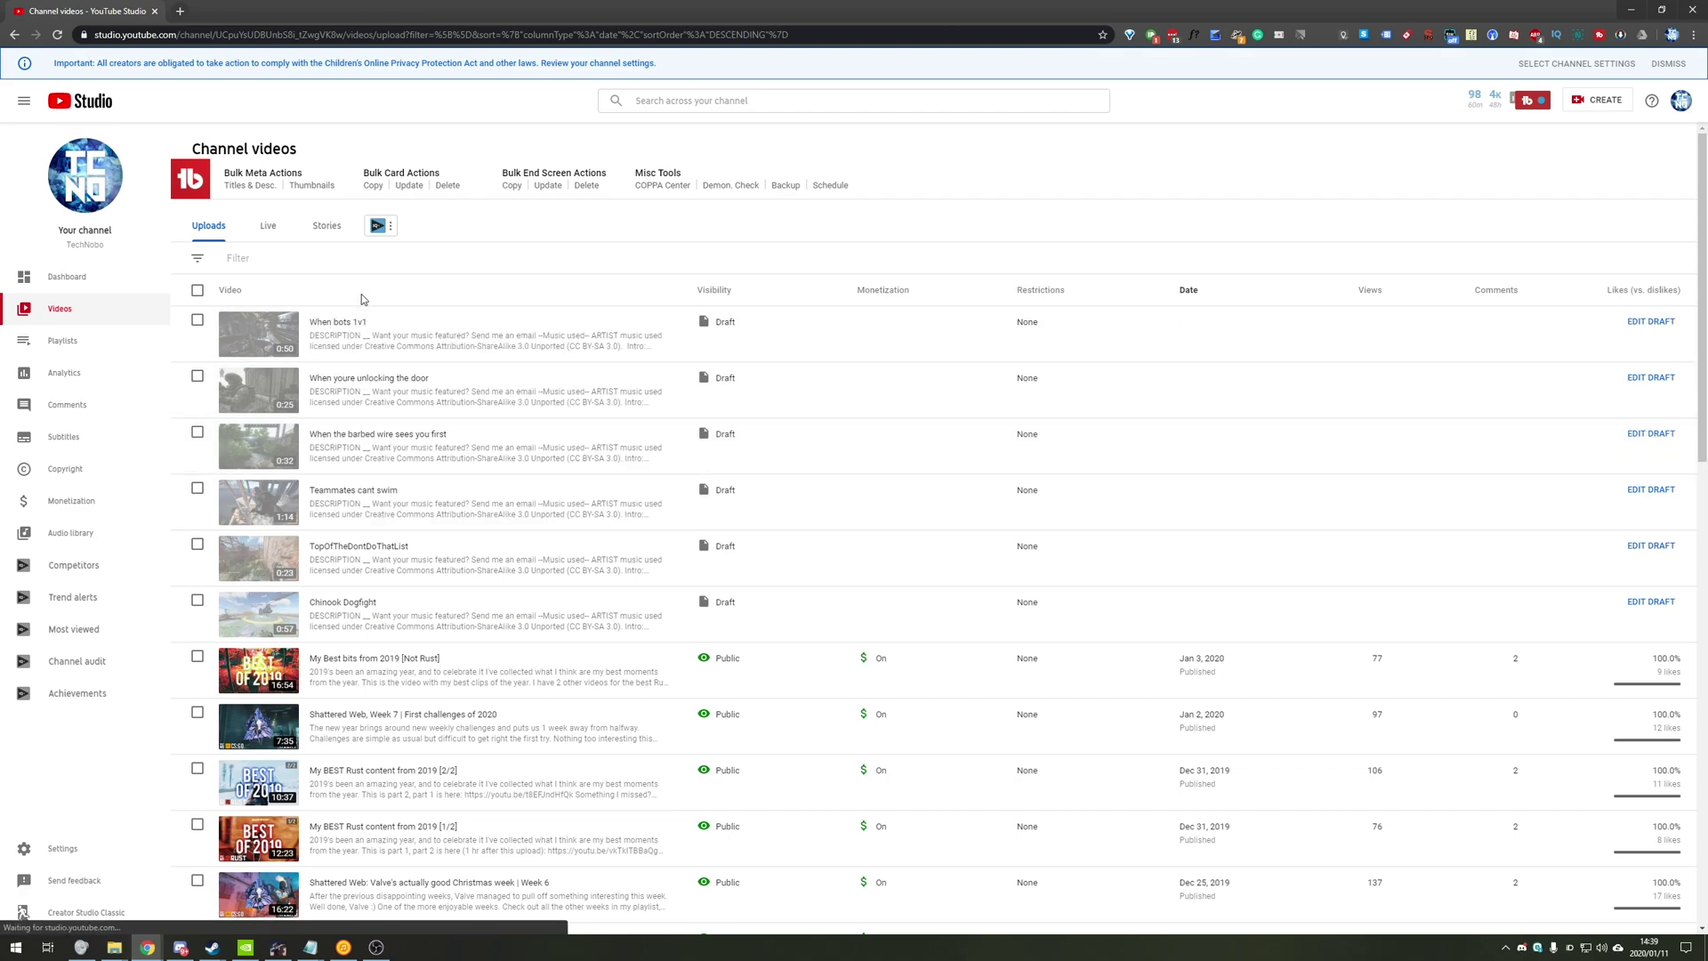
{"action": "left_click", "coordinate": [266, 231]}
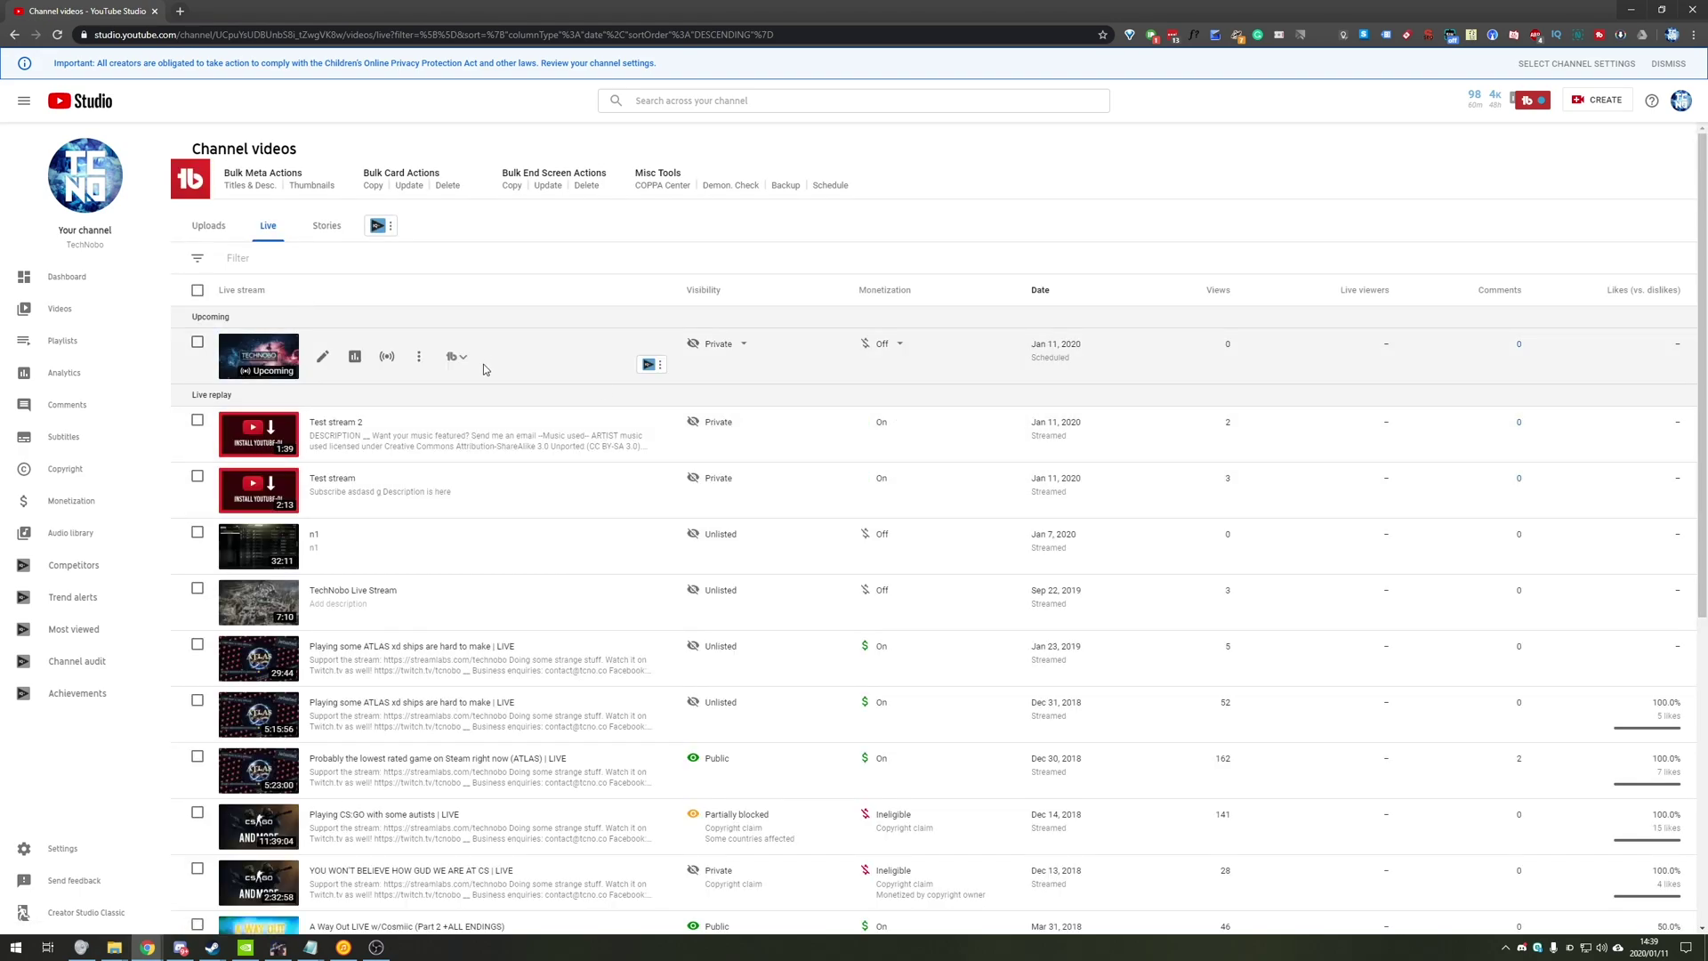
Permanently delete the upcoming stream 'g', then open Test stream 2's details.
{"action": "left_click", "coordinate": [417, 357]}
{"action": "left_click", "coordinate": [342, 467]}
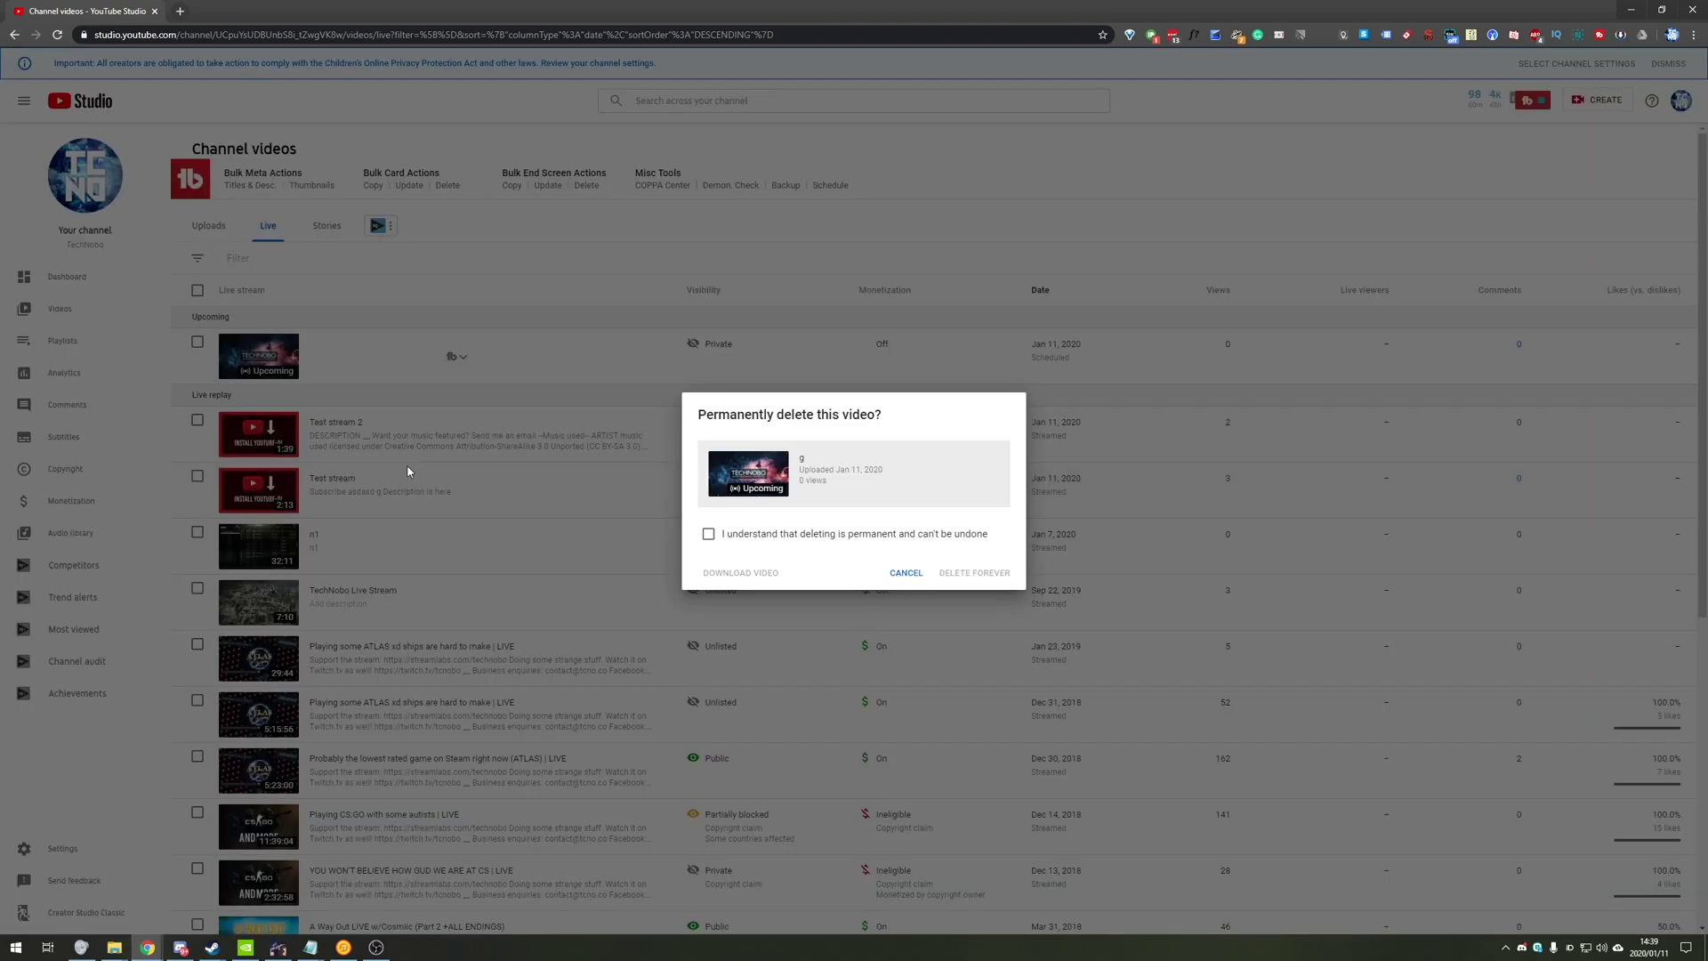
{"action": "left_click", "coordinate": [829, 538]}
{"action": "left_click", "coordinate": [977, 573]}
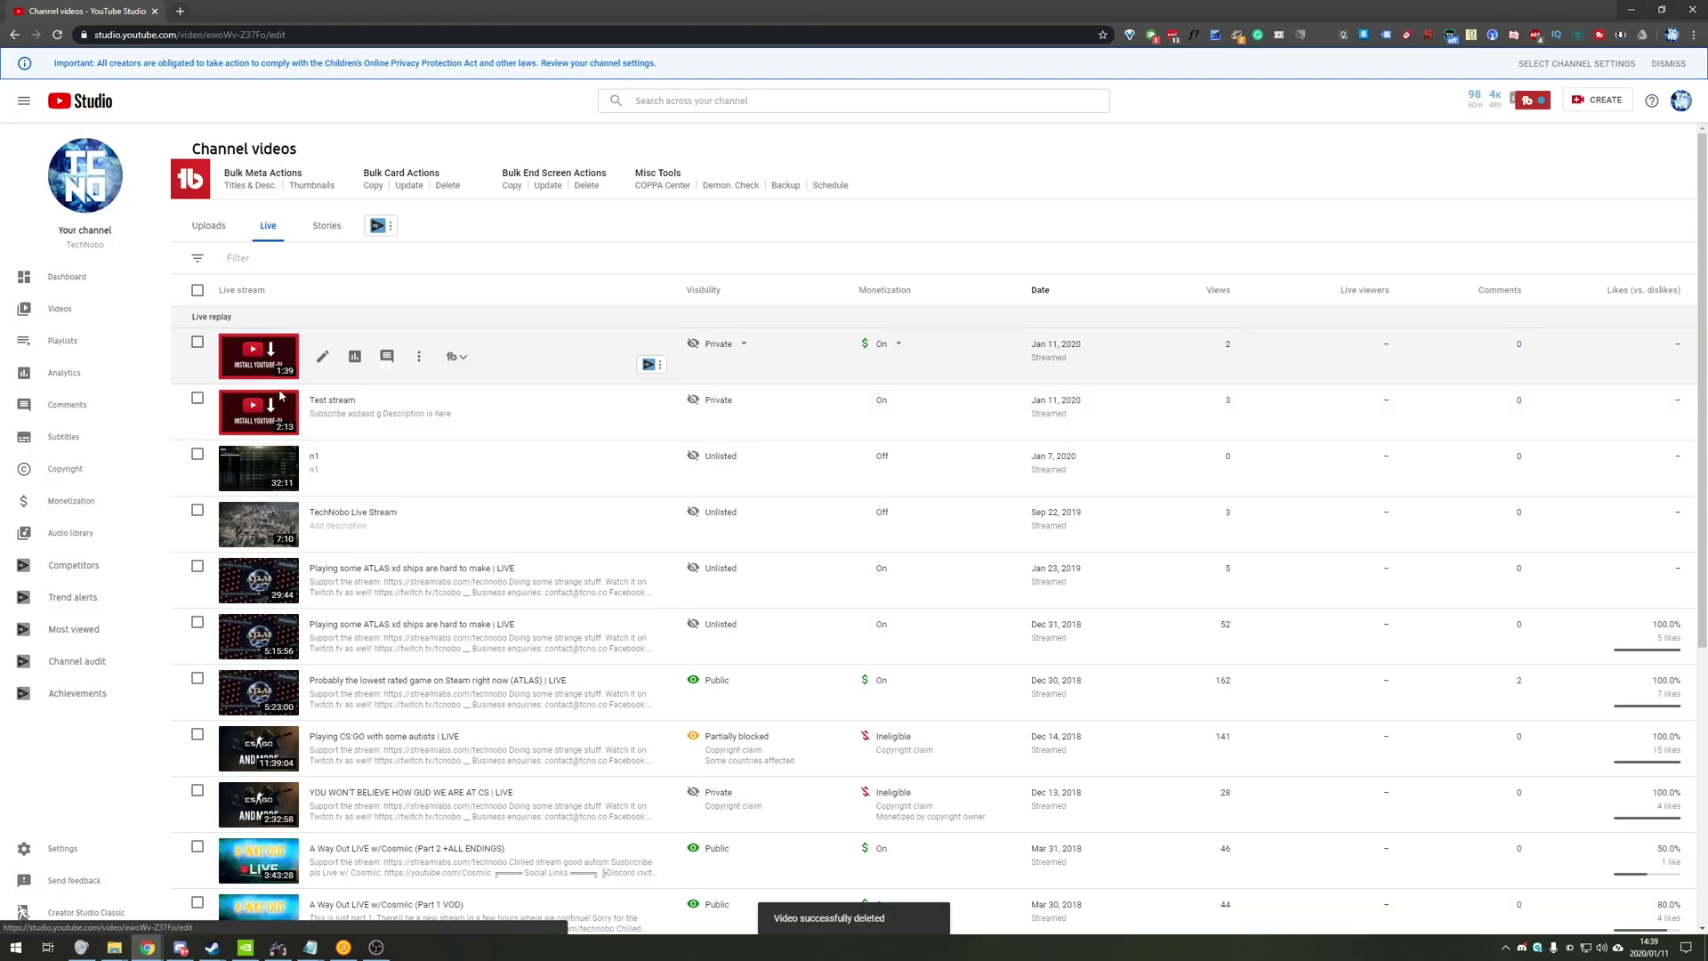
{"action": "left_click", "coordinate": [587, 509]}
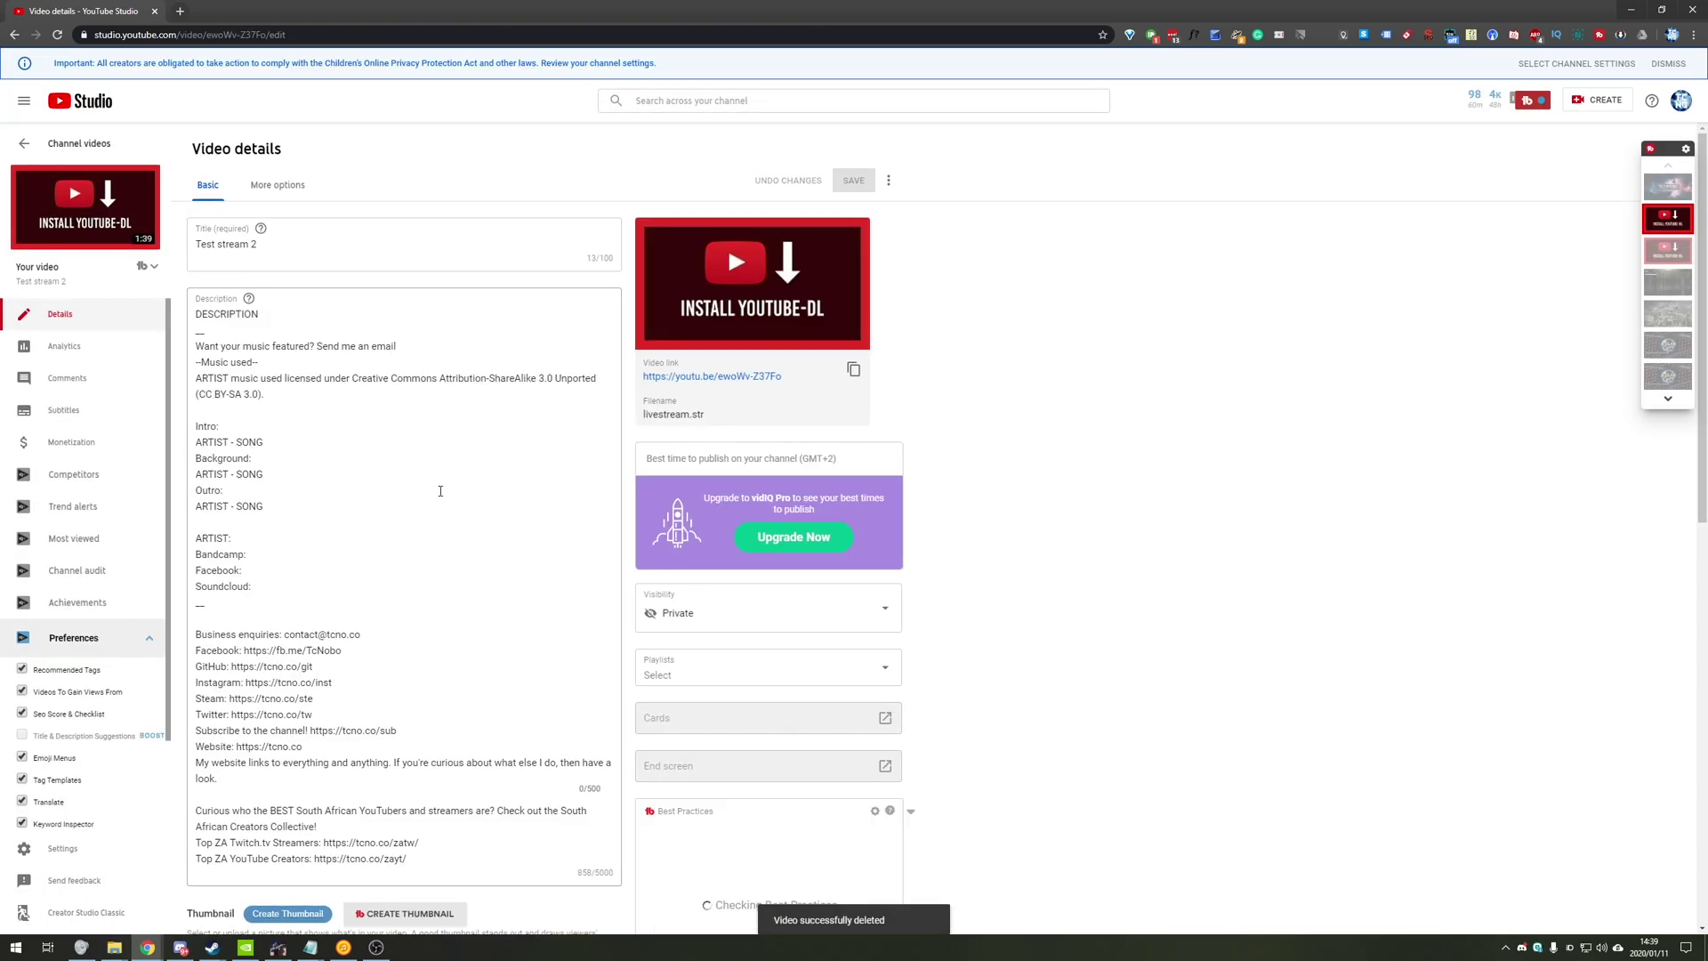
Review Test stream 2's video details and check its visibility, leaving it Private.
{"action": "scroll", "coordinate": [424, 794], "scroll_direction": "down", "scroll_amount": 5}
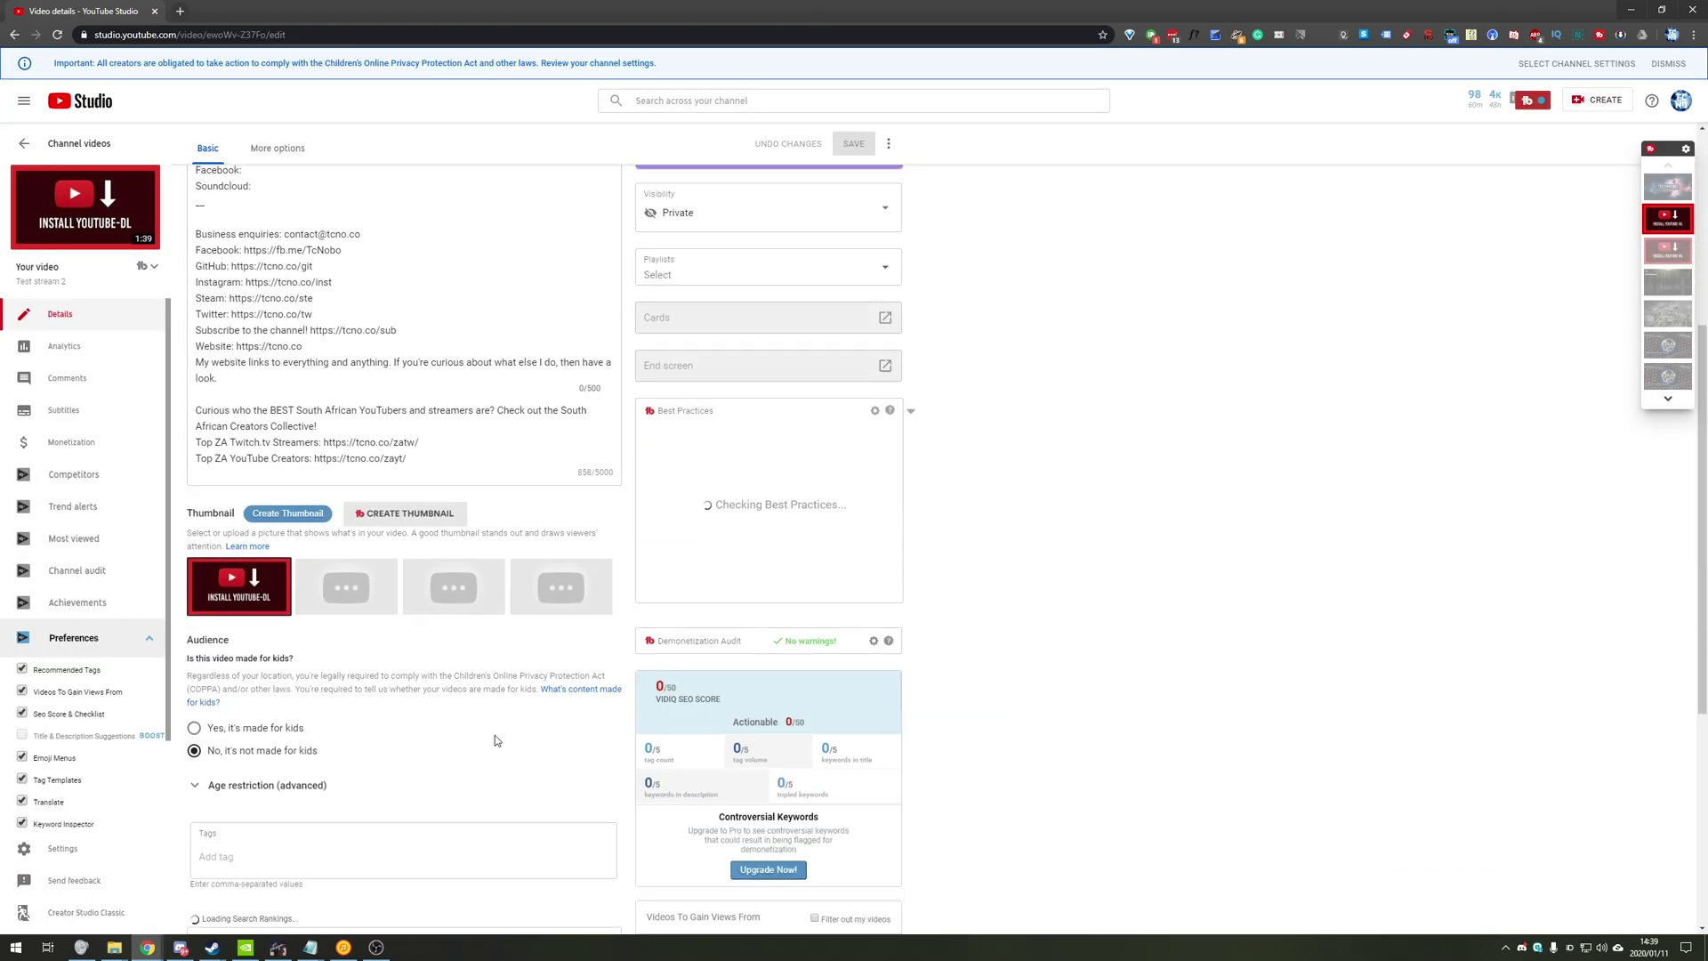
{"action": "scroll", "coordinate": [425, 795], "scroll_direction": "down", "scroll_amount": 4}
{"action": "scroll", "coordinate": [603, 743], "scroll_direction": "up", "scroll_amount": 9}
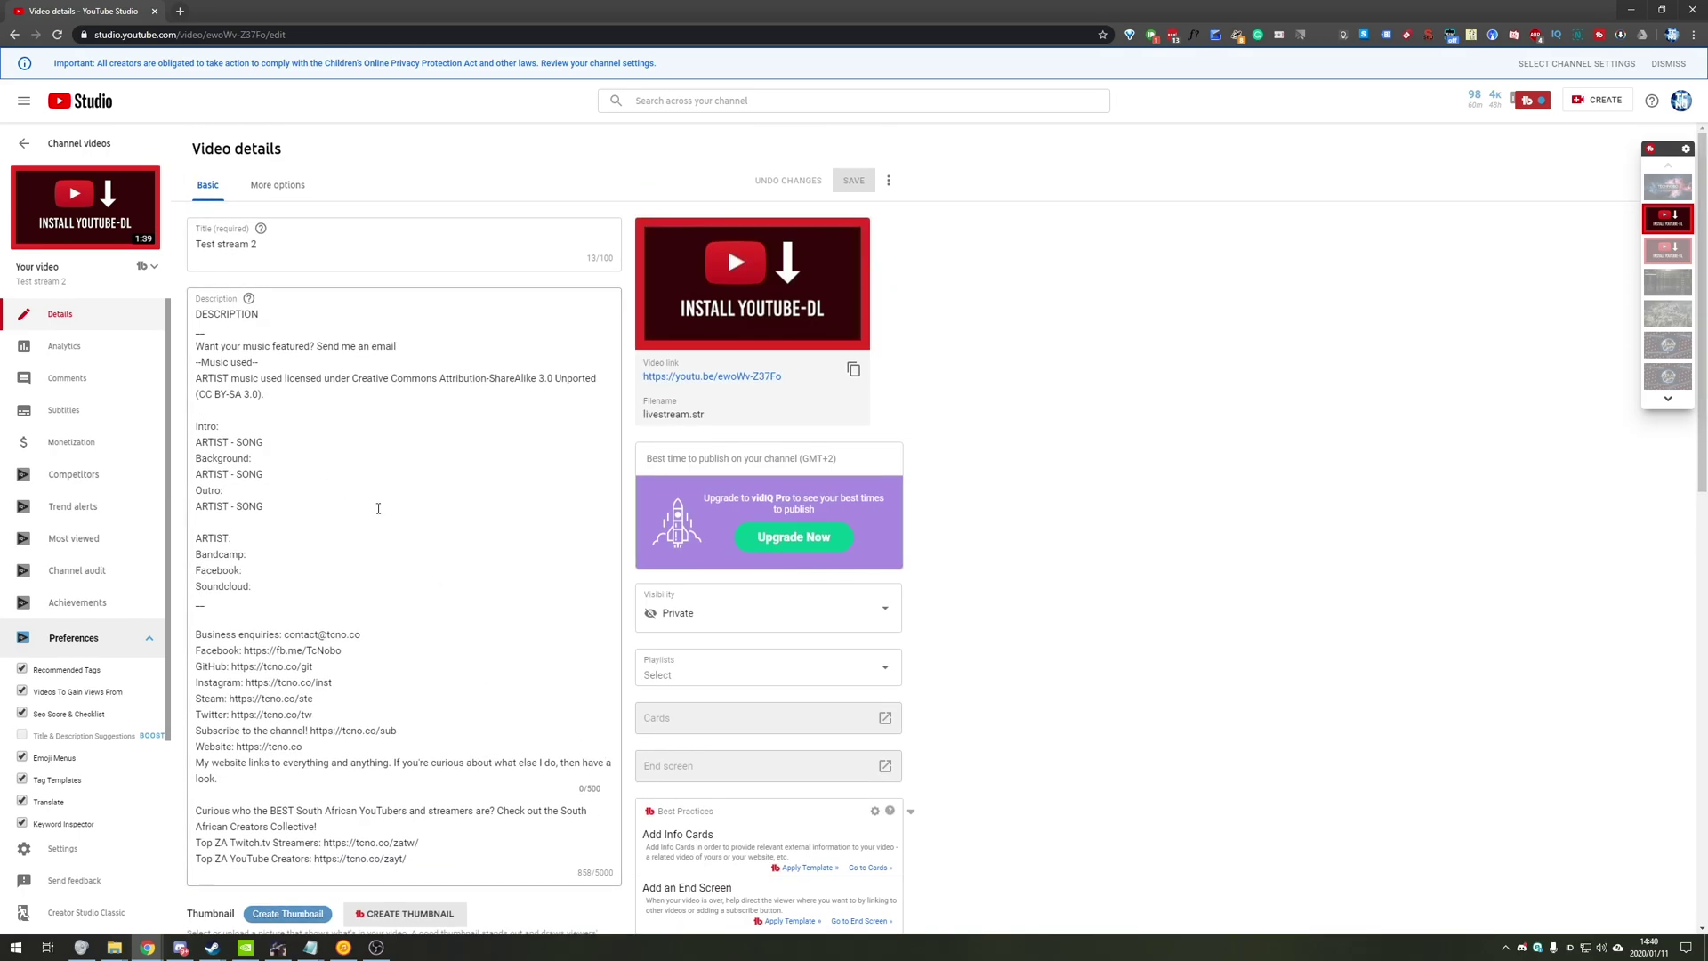
{"action": "left_click", "coordinate": [684, 614]}
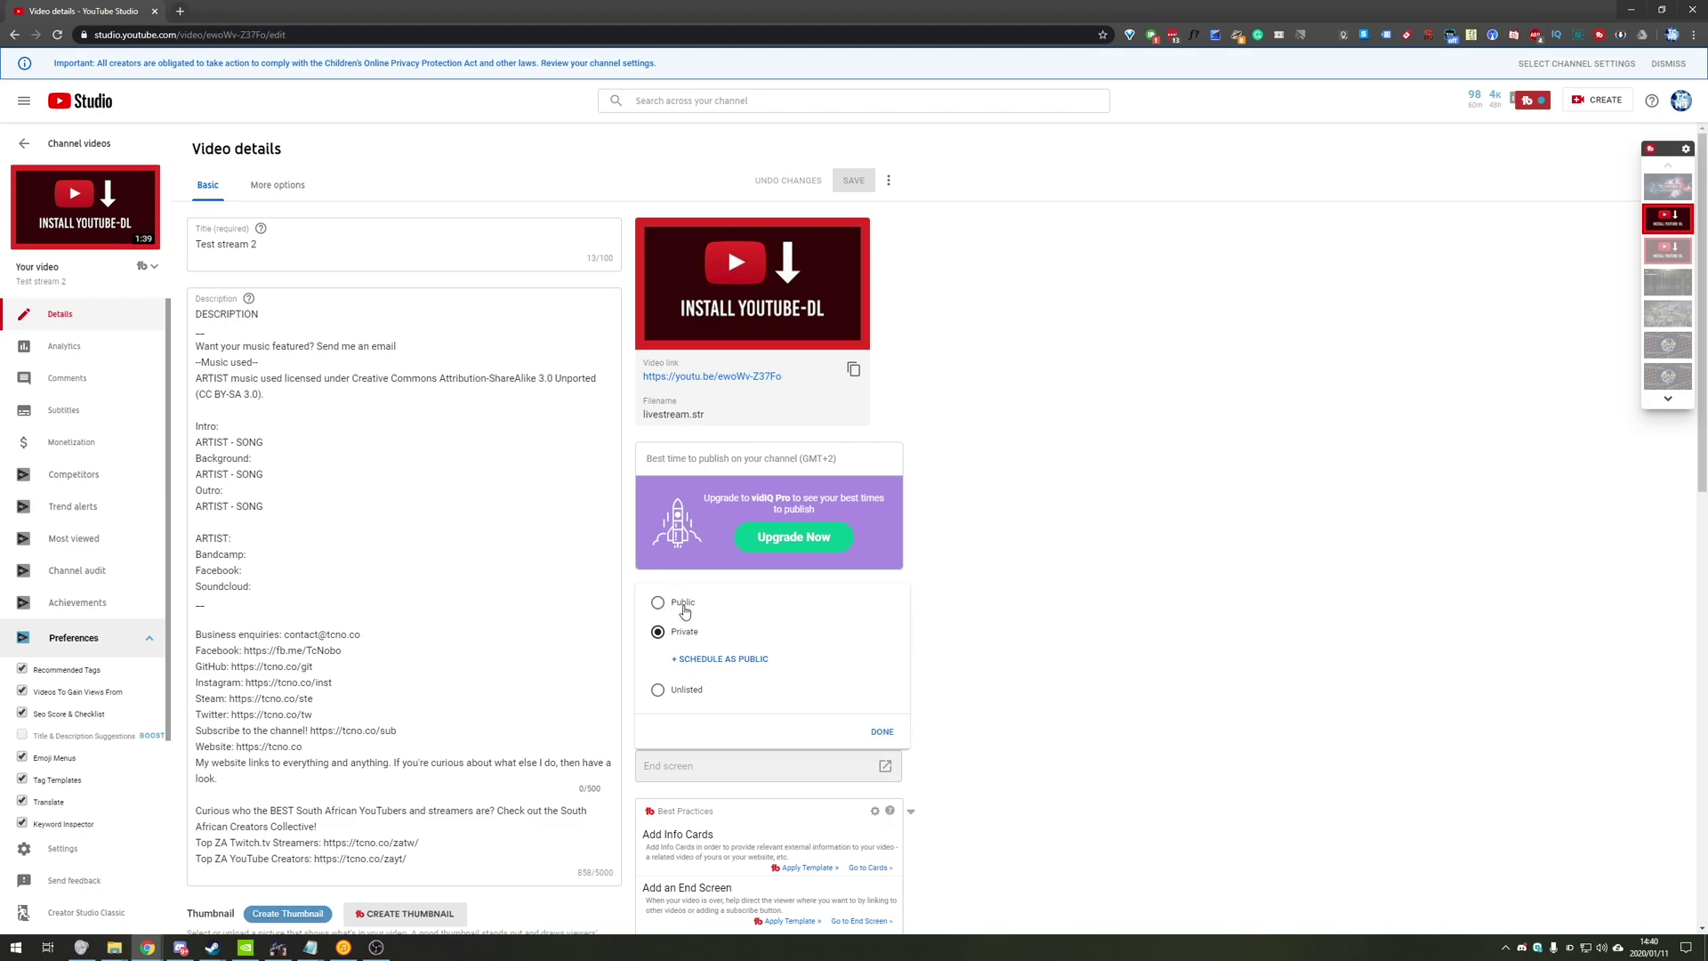
{"action": "left_click", "coordinate": [1133, 655]}
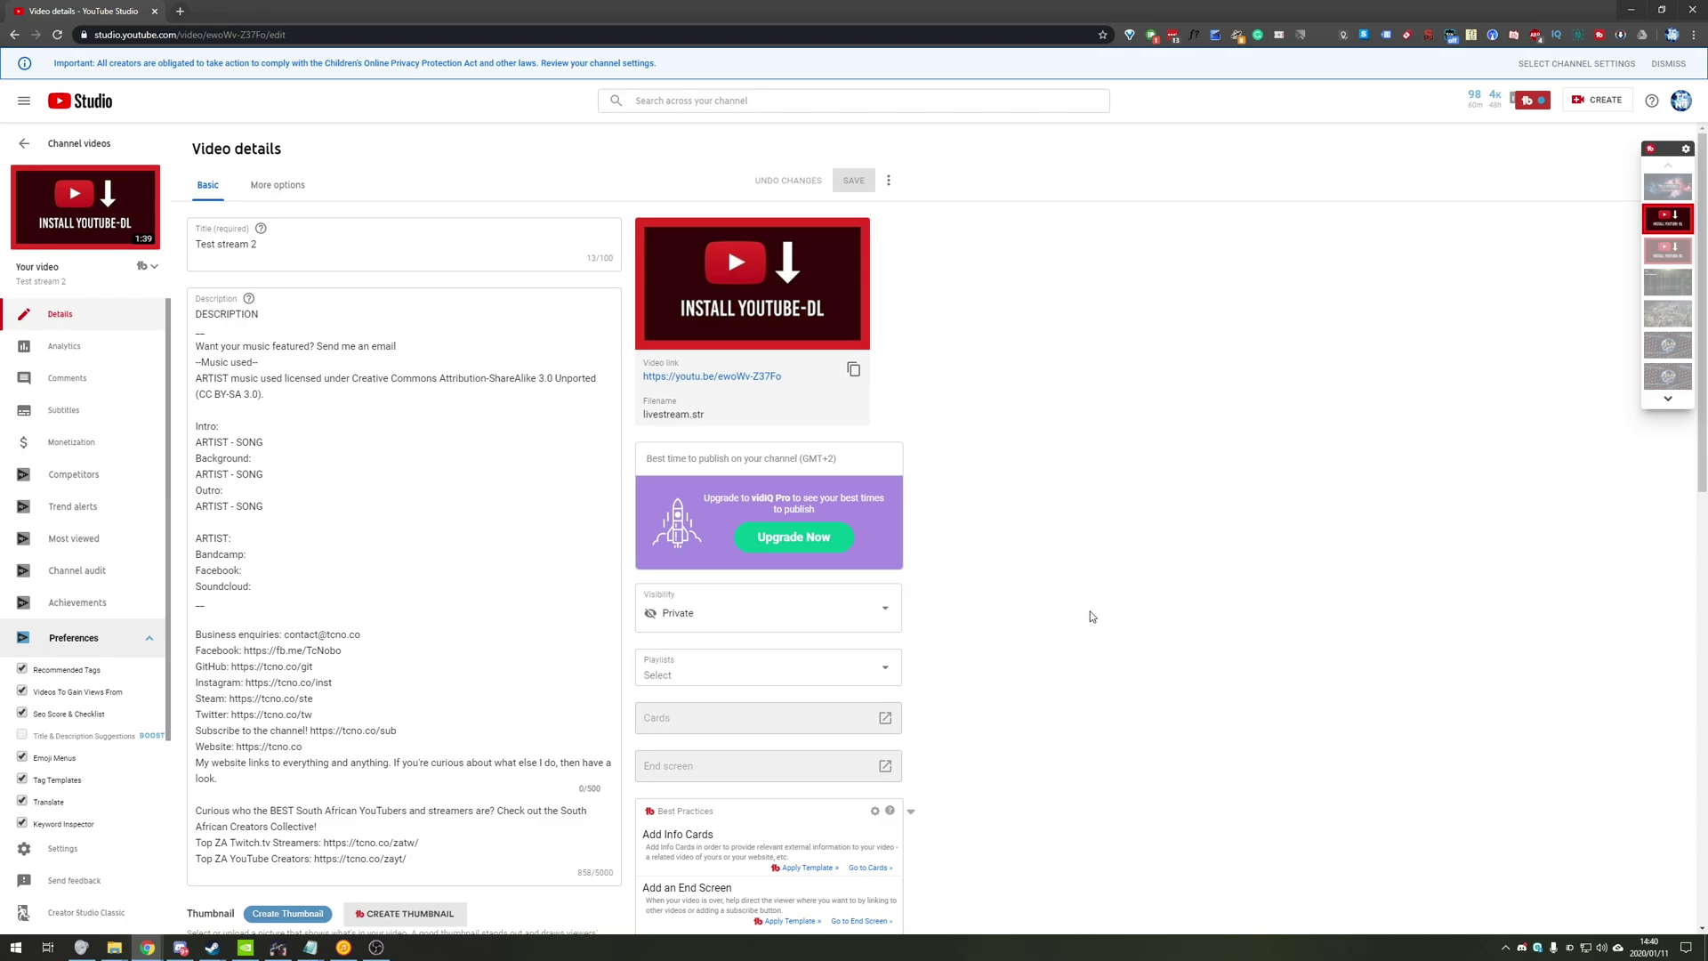
Return to the Live videos list, minimize Chrome and move OBS off the screen.
{"action": "left_click", "coordinate": [79, 143]}
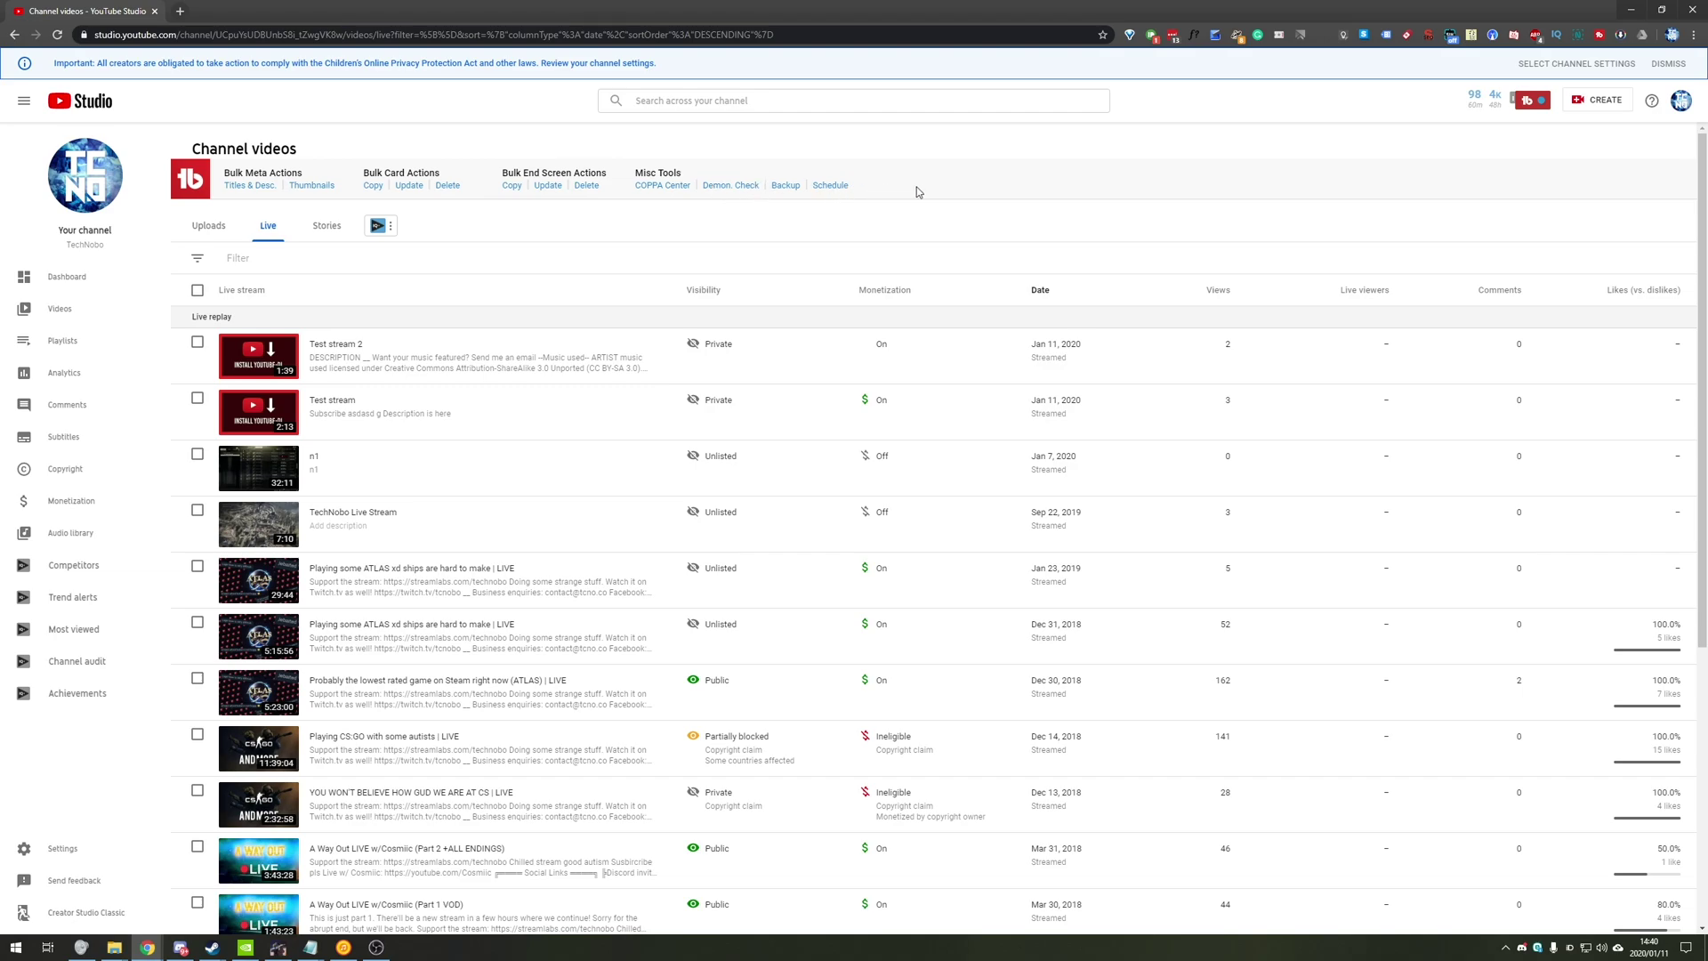
{"action": "left_click", "coordinate": [1630, 10]}
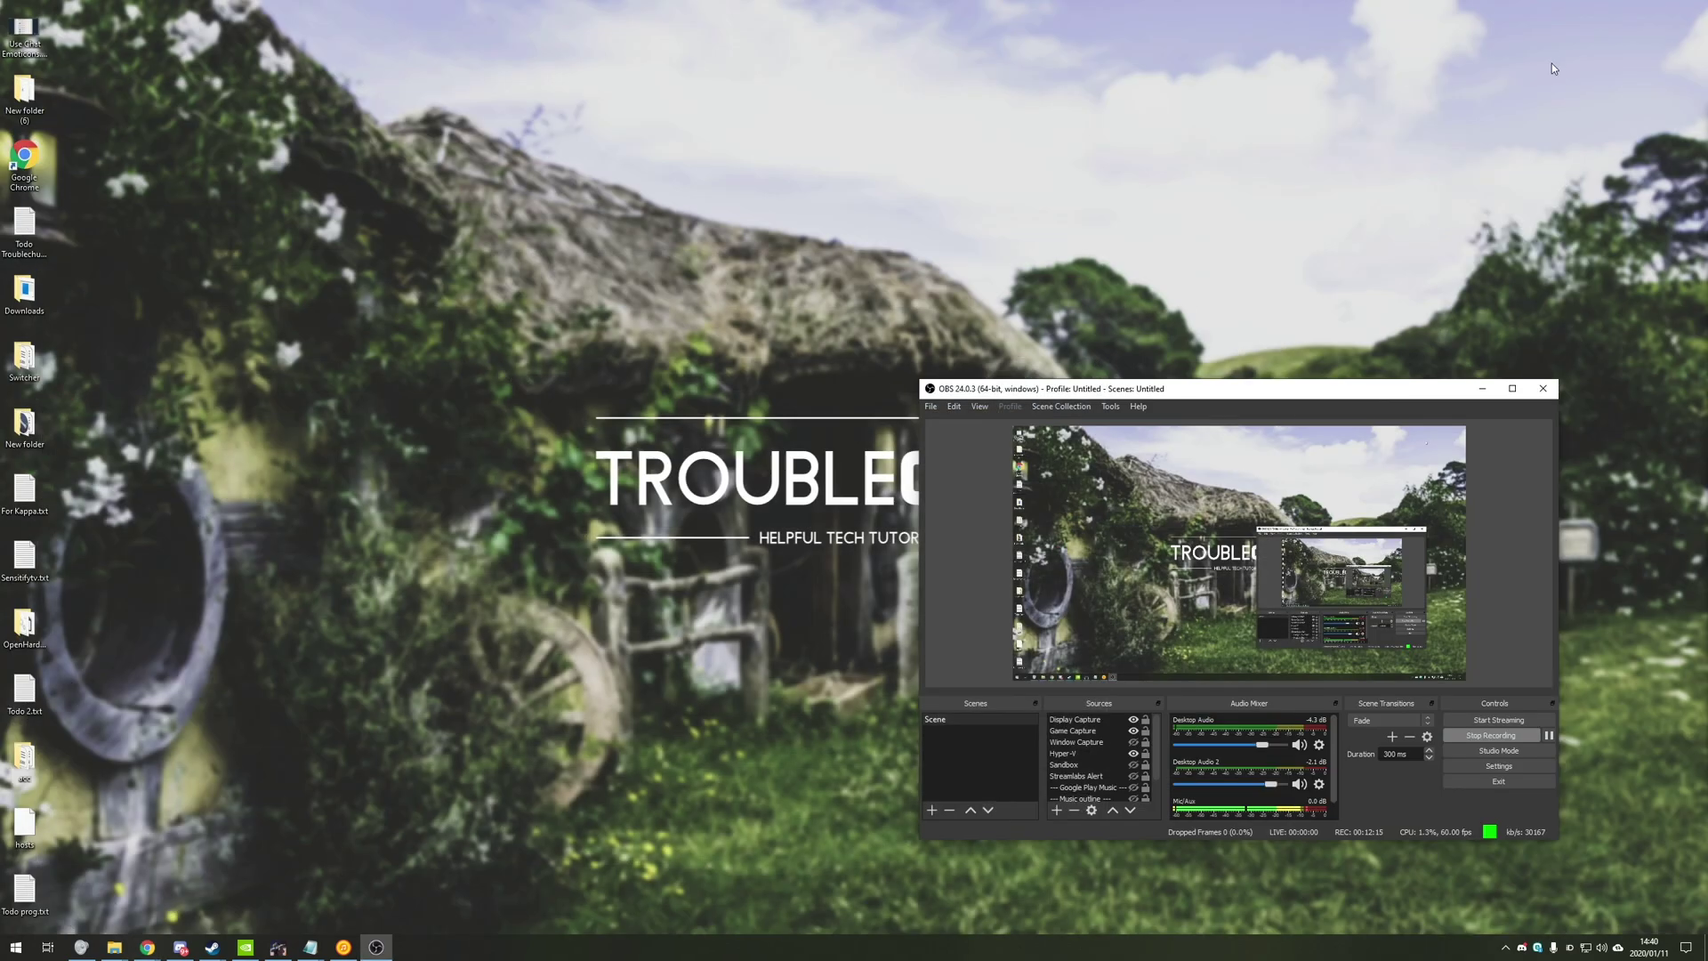
{"action": "left_click_drag", "start_coordinate": [1277, 405], "coordinate": [1707, 392]}
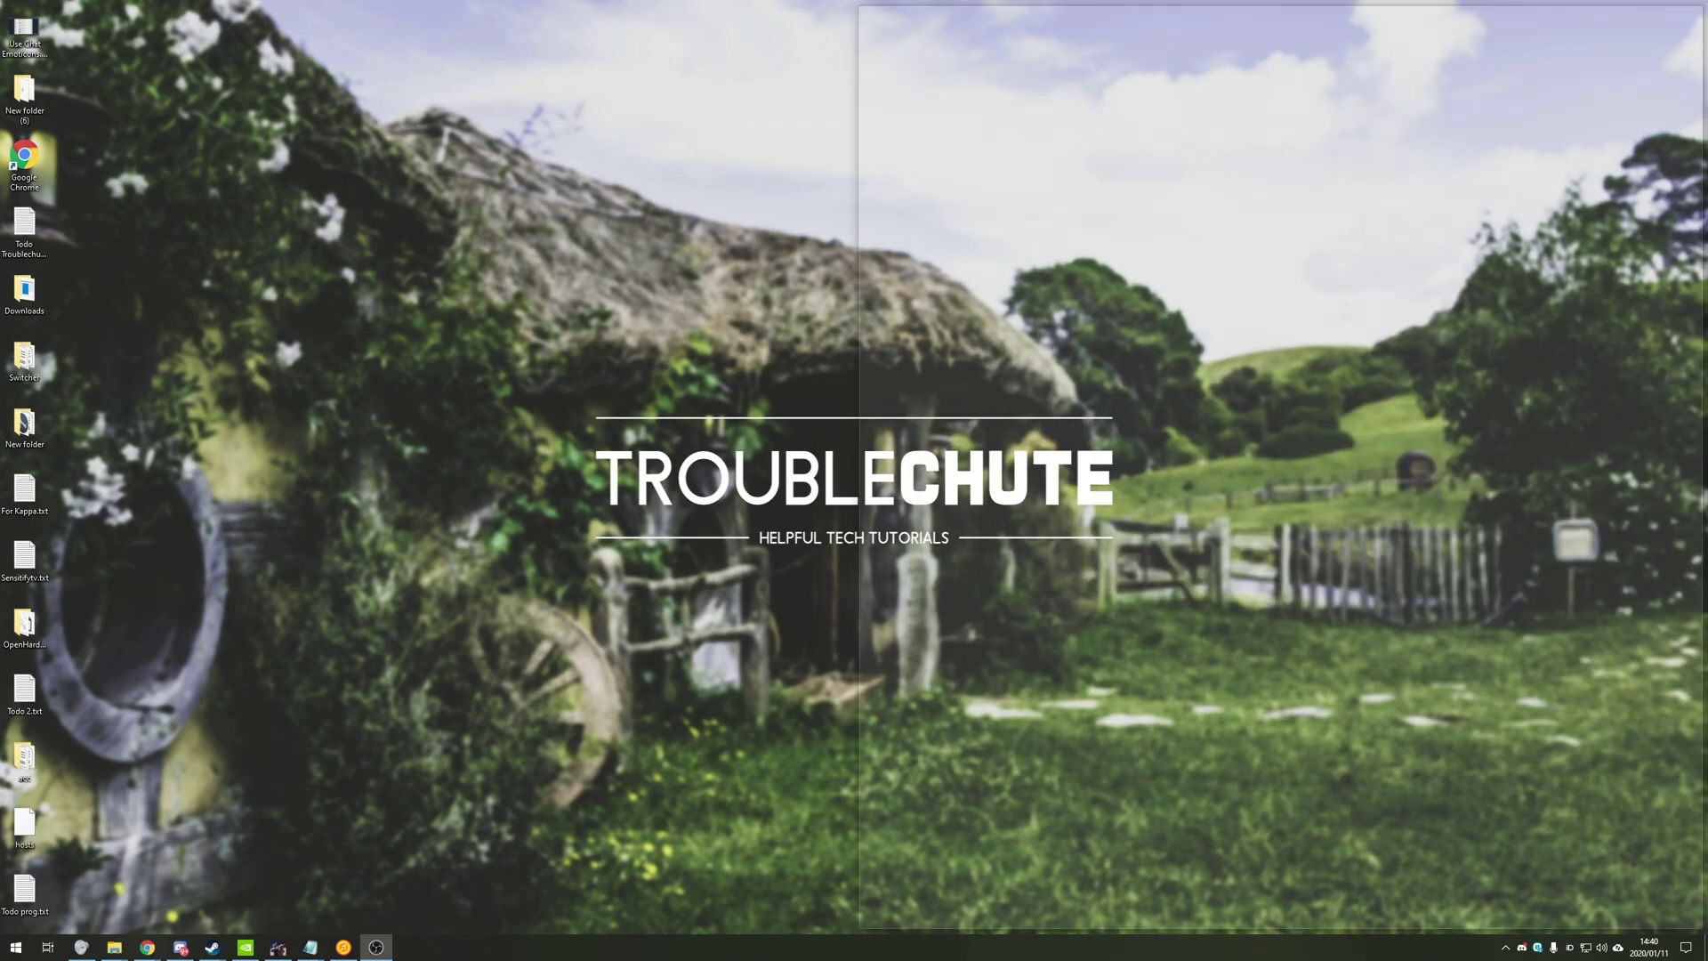